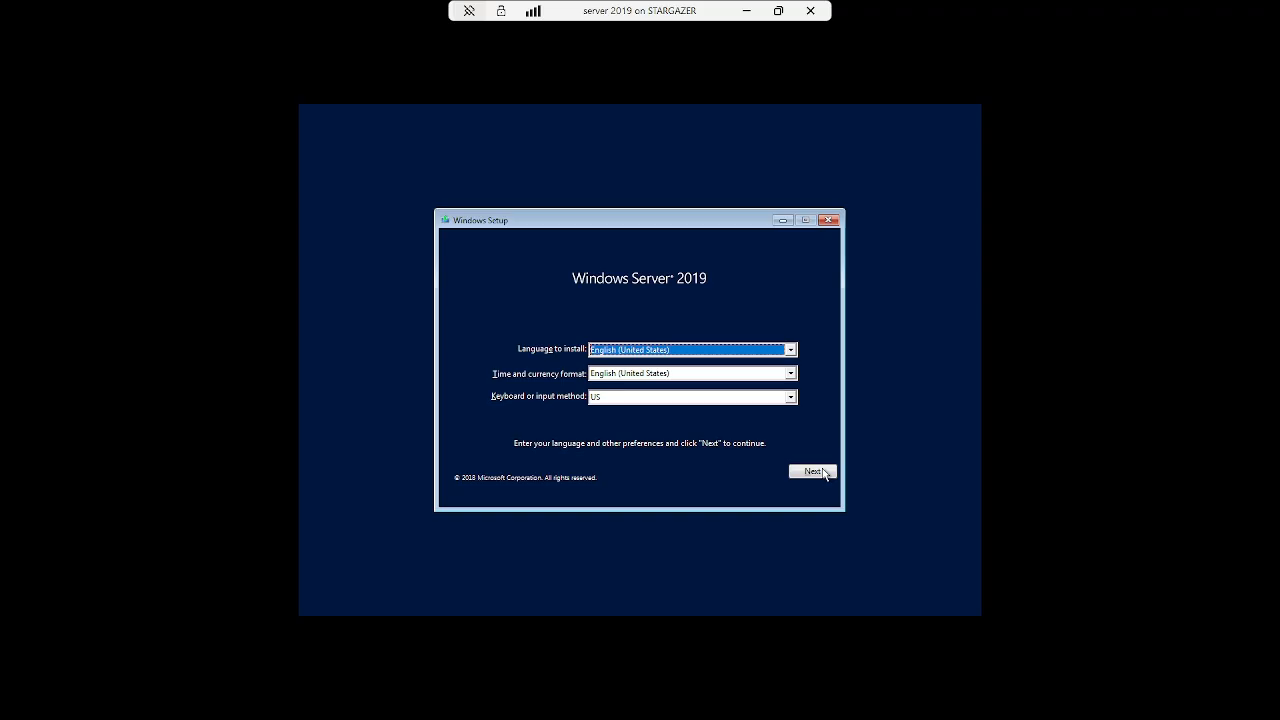
- Start Setup and pick Windows Server 2019 Datacenter Evaluation (Desktop Experience)
left_click(823, 474)
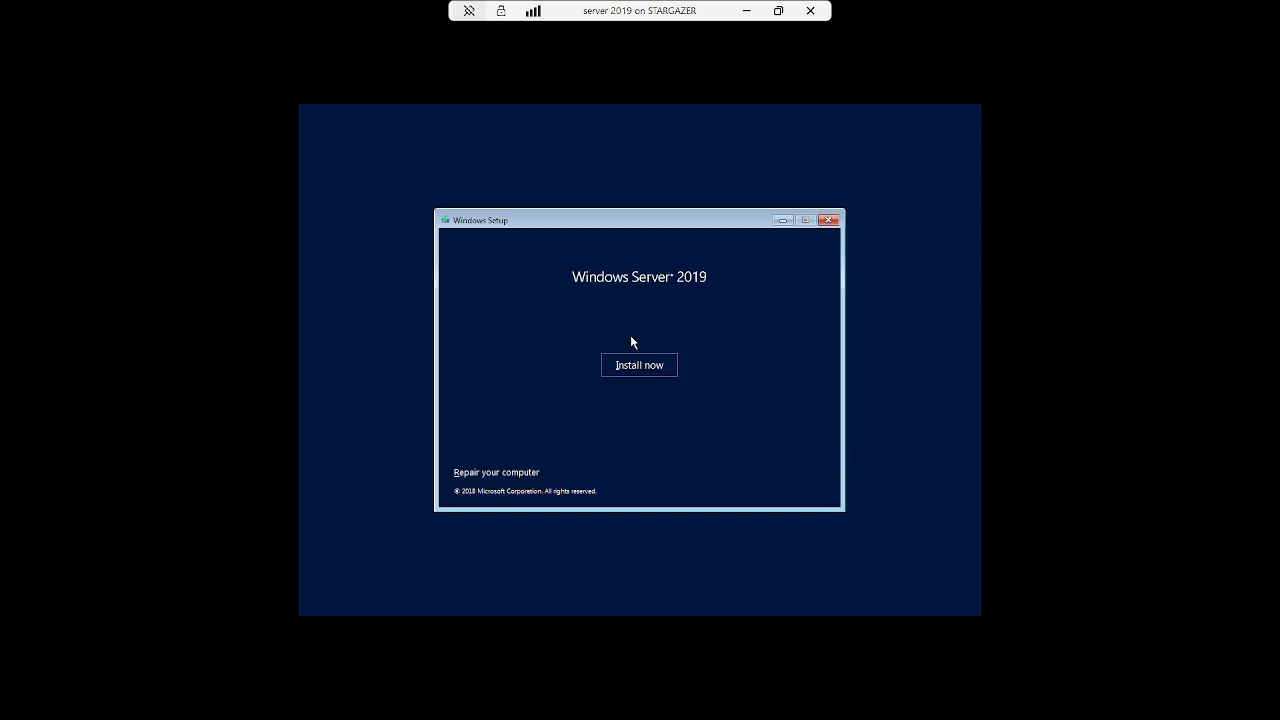
left_click(640, 365)
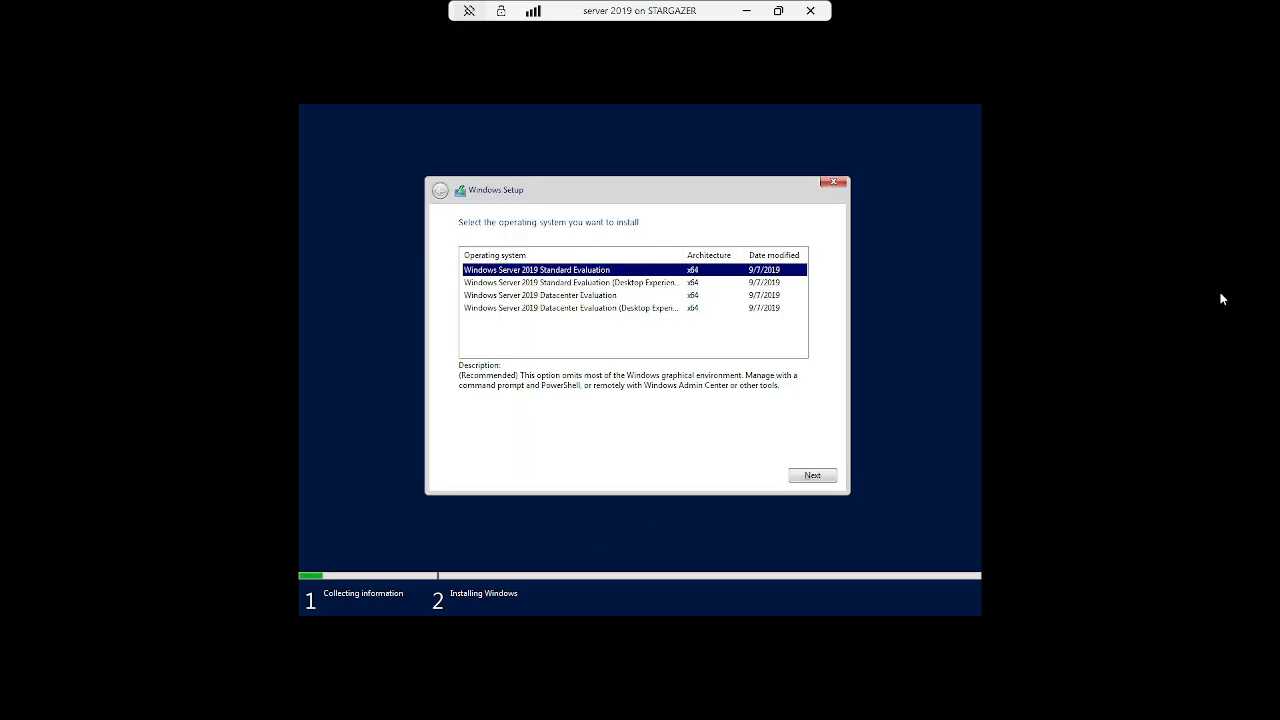
left_click(629, 308)
left_click(801, 479)
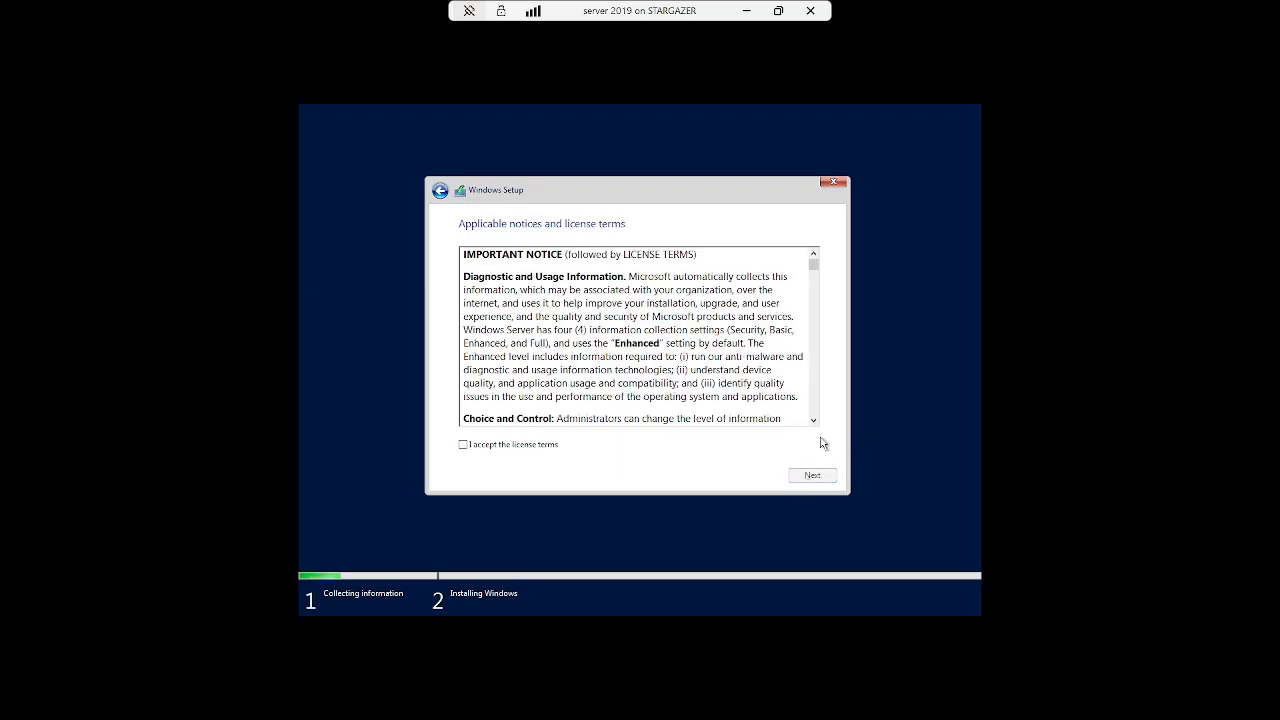
- Accept the license and run a custom install onto Drive 0's unallocated space
left_click(538, 446)
left_click(811, 476)
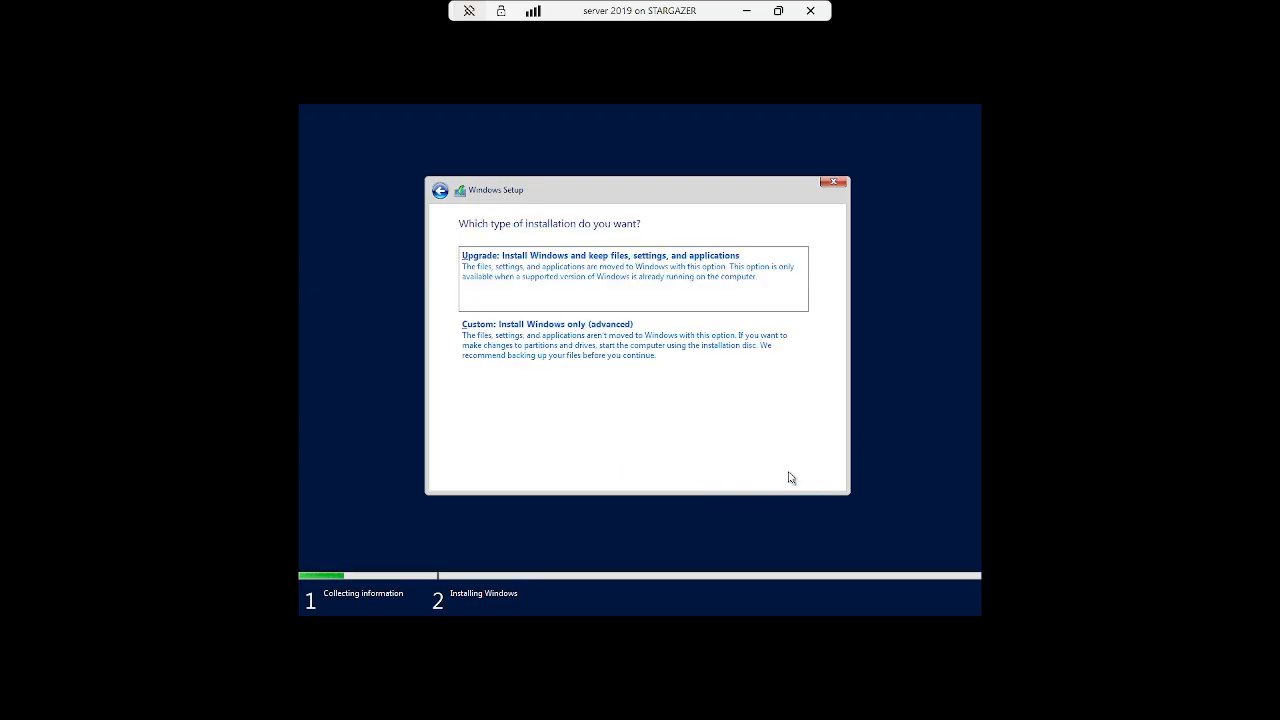
left_click(666, 383)
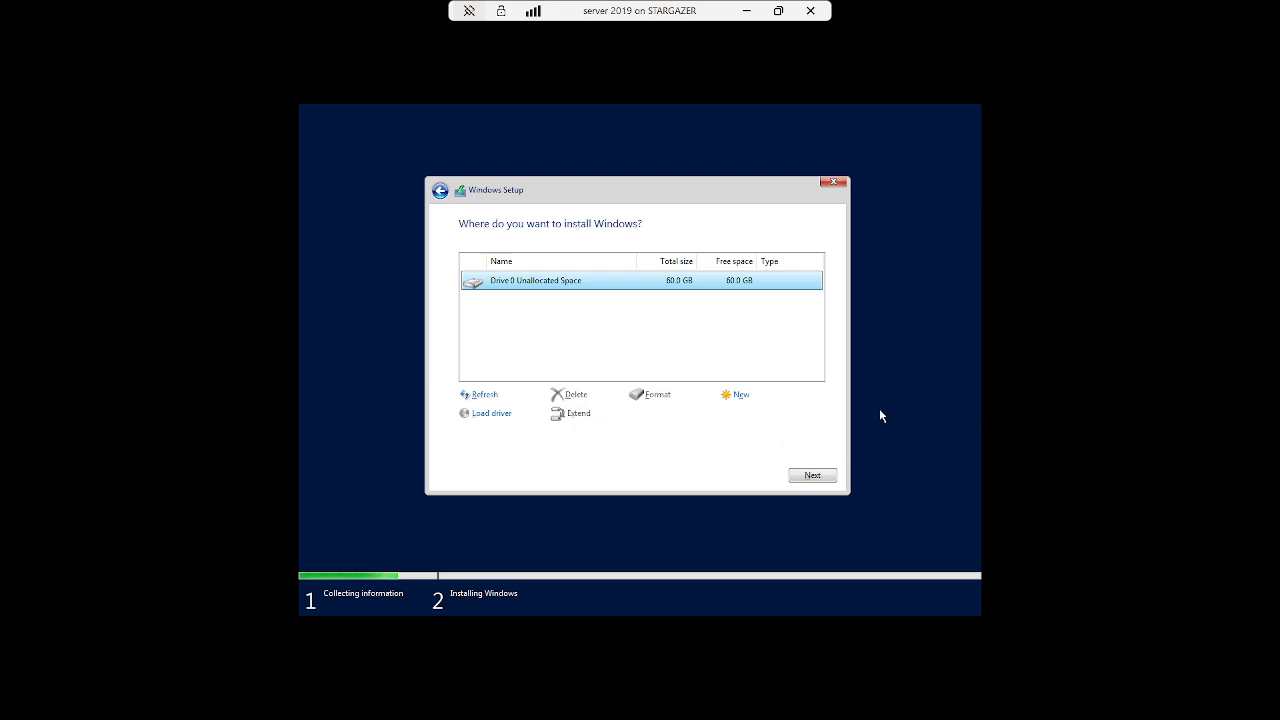
left_click(815, 474)
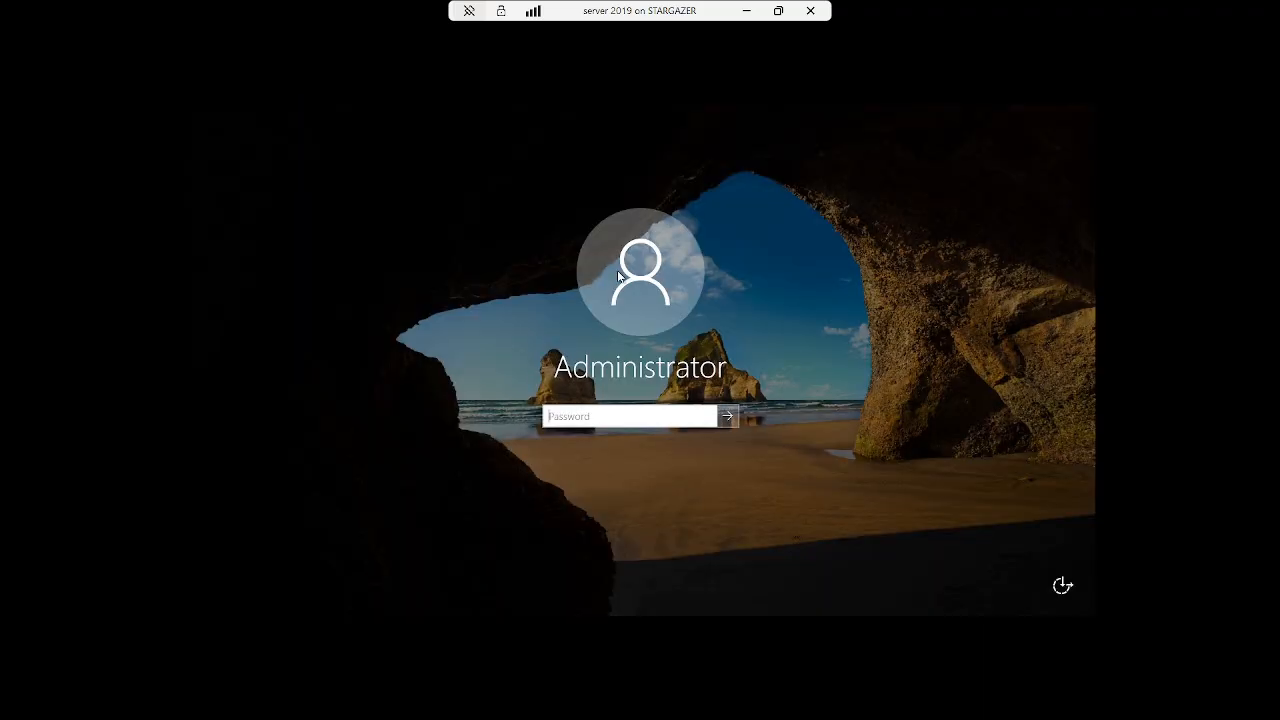
- Enter the Administrator password and sign in to the server desktop
type("P")
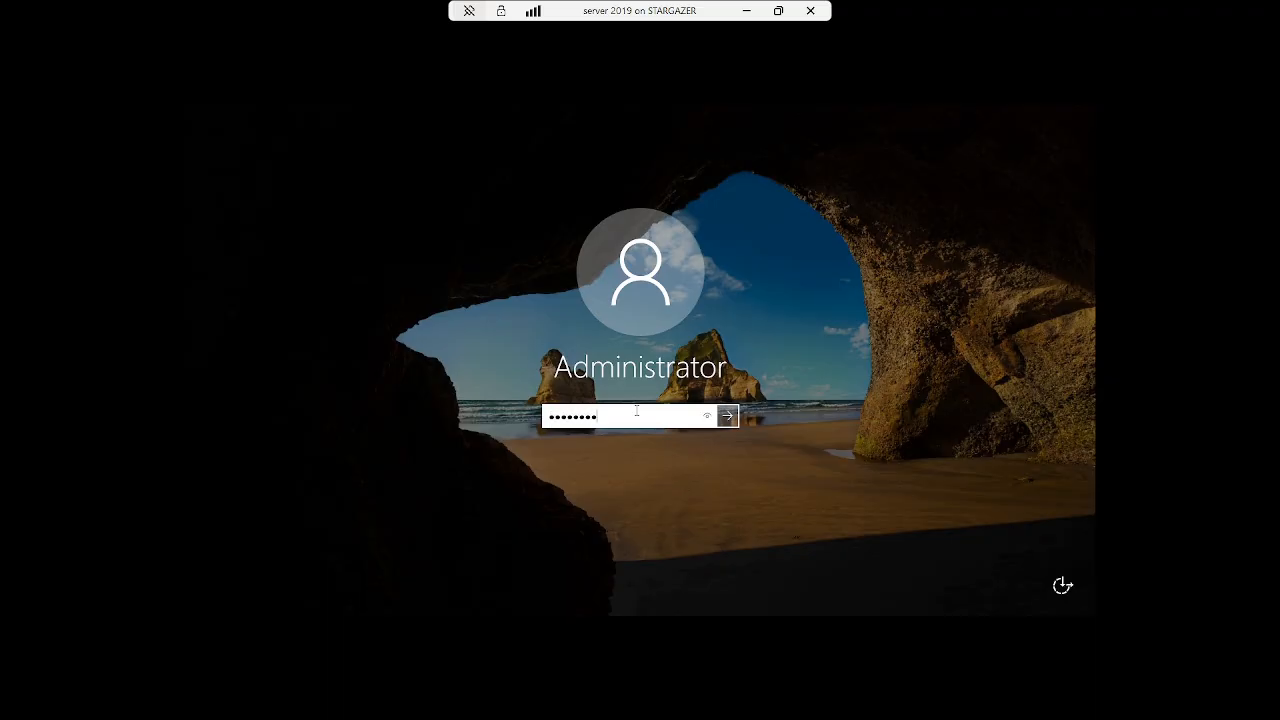
left_click(727, 416)
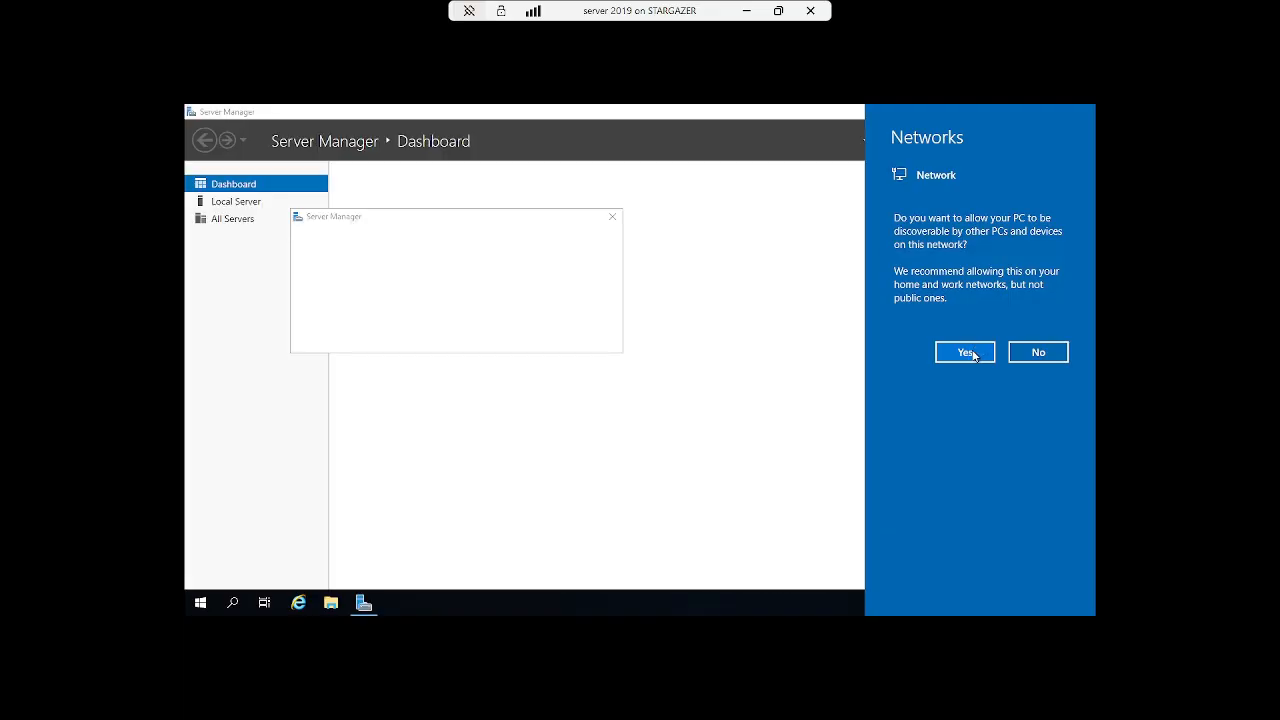
- Dismiss the startup prompts and rename the computer to Maple, choosing to restart later
left_click(1036, 353)
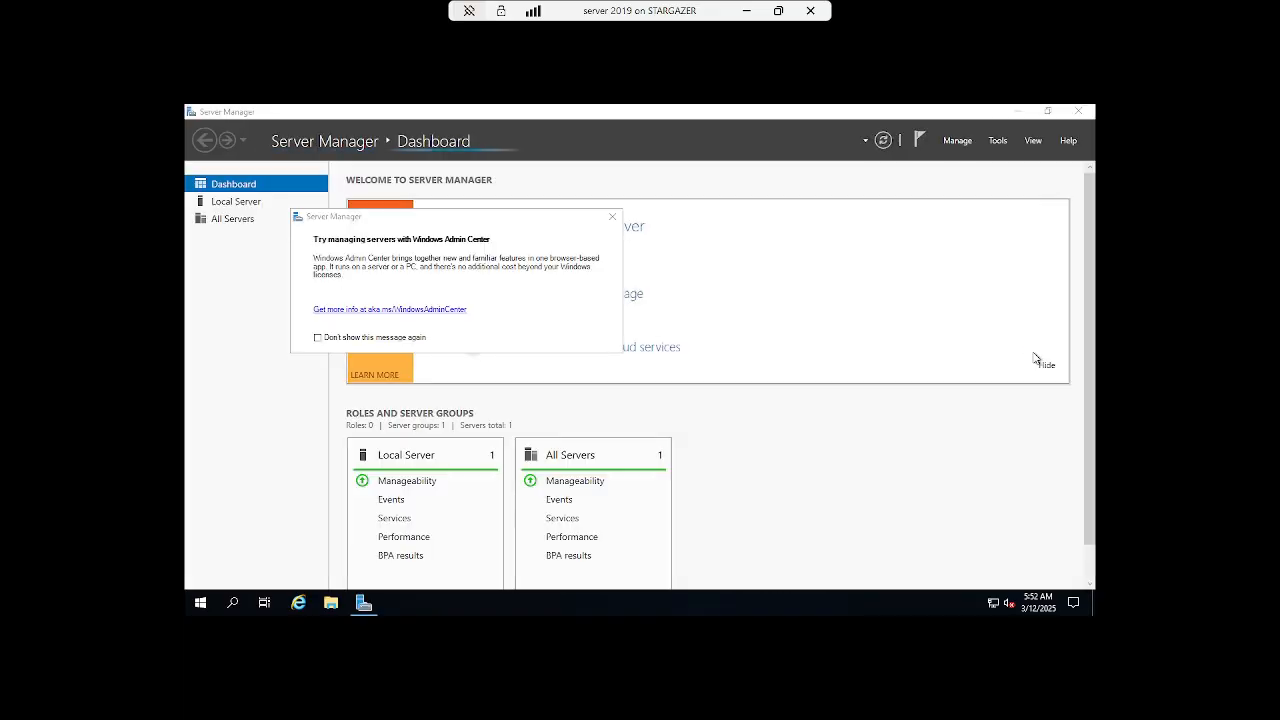
left_click(612, 216)
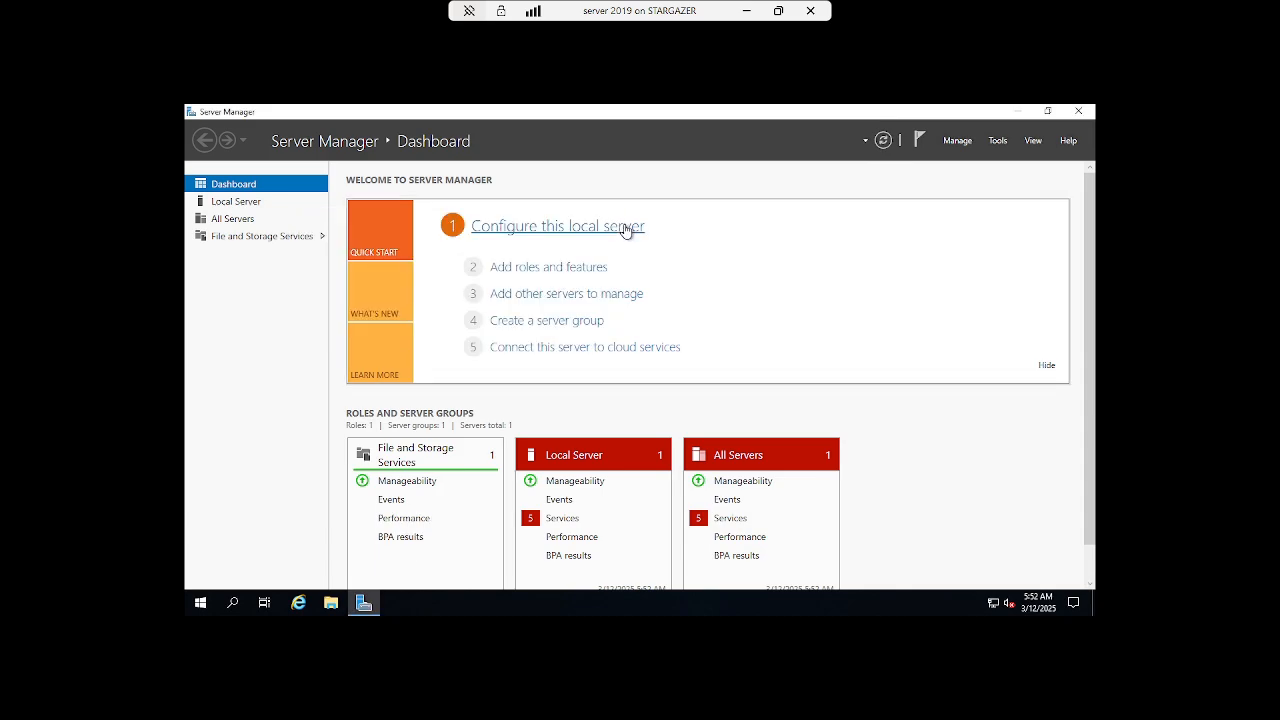
left_click(238, 203)
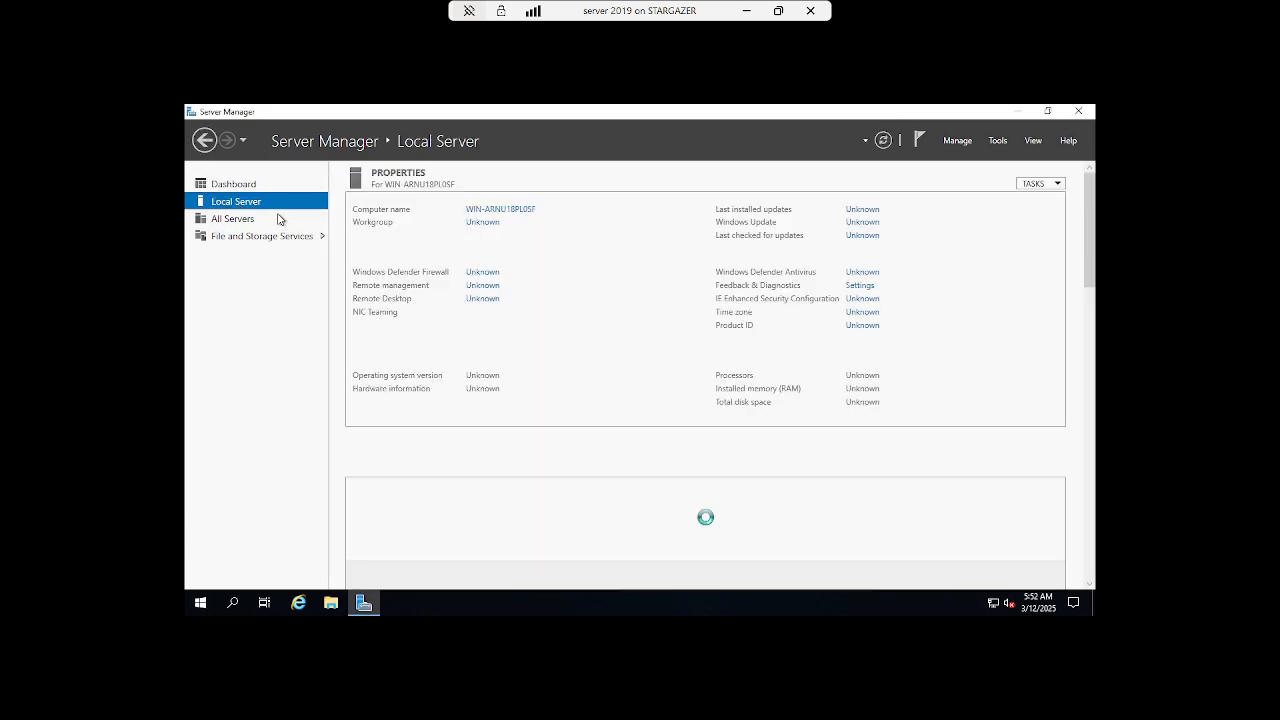
left_click(503, 211)
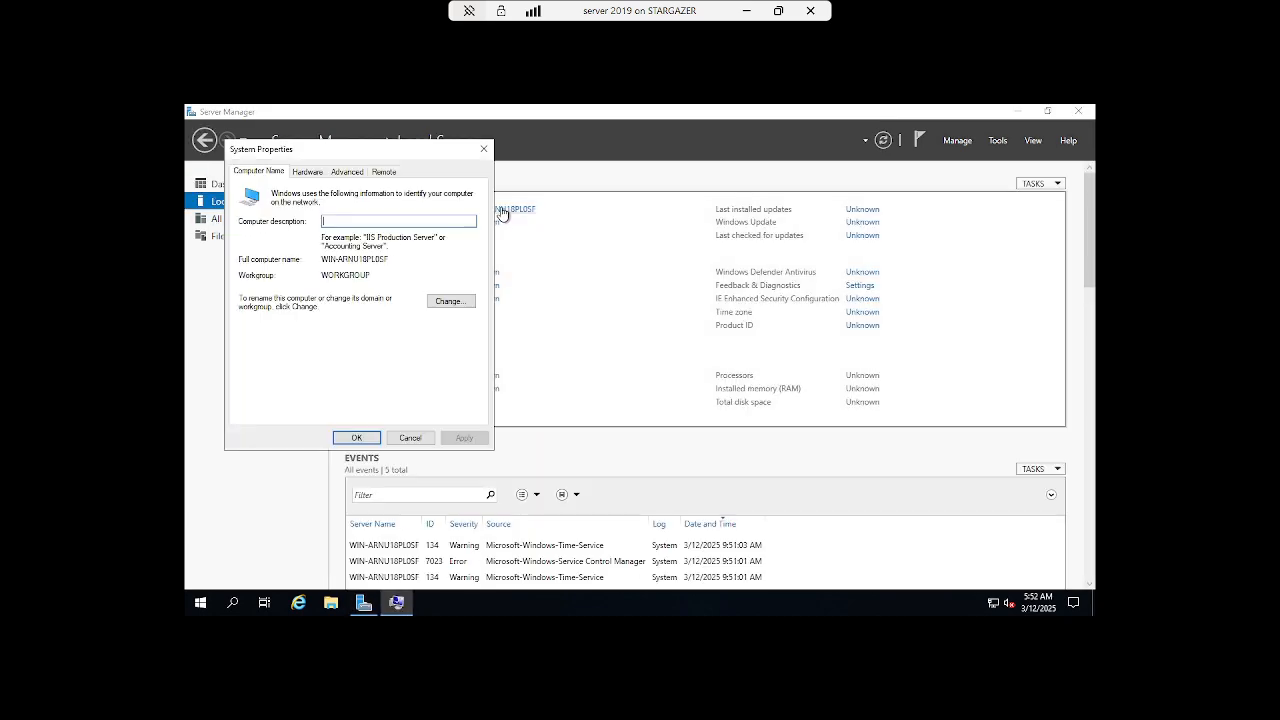
left_click(450, 302)
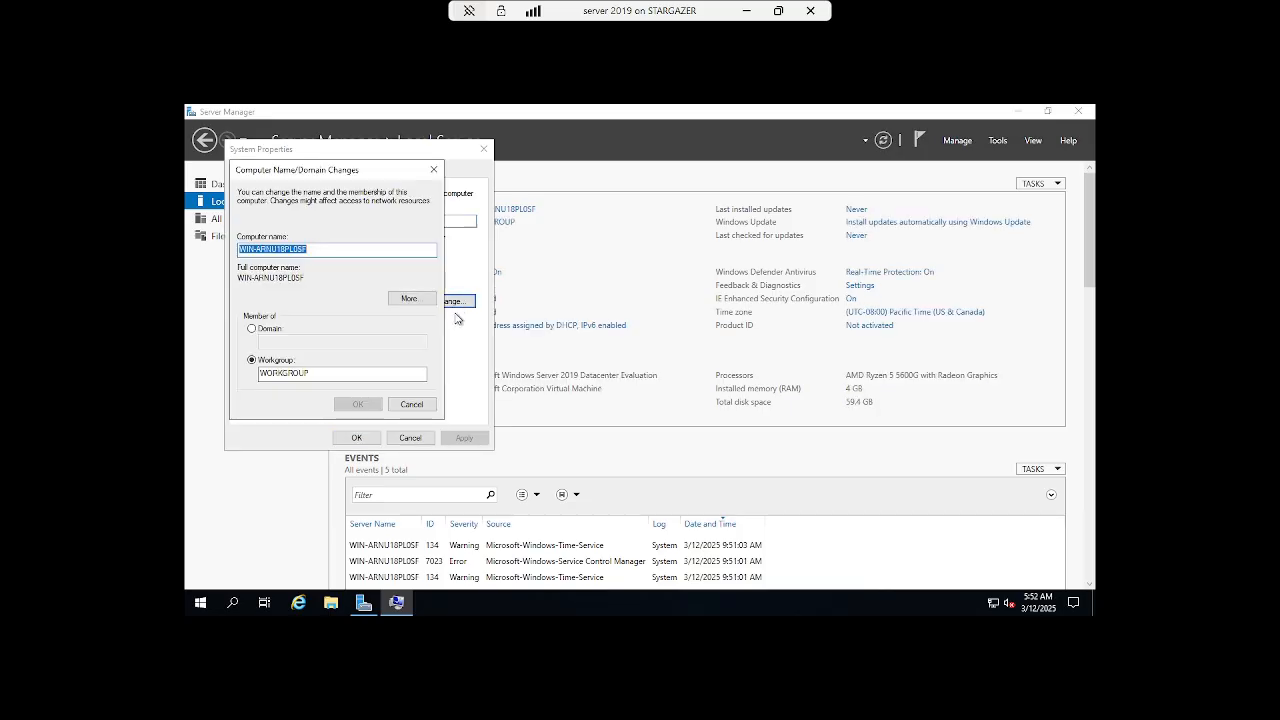
type("Maple")
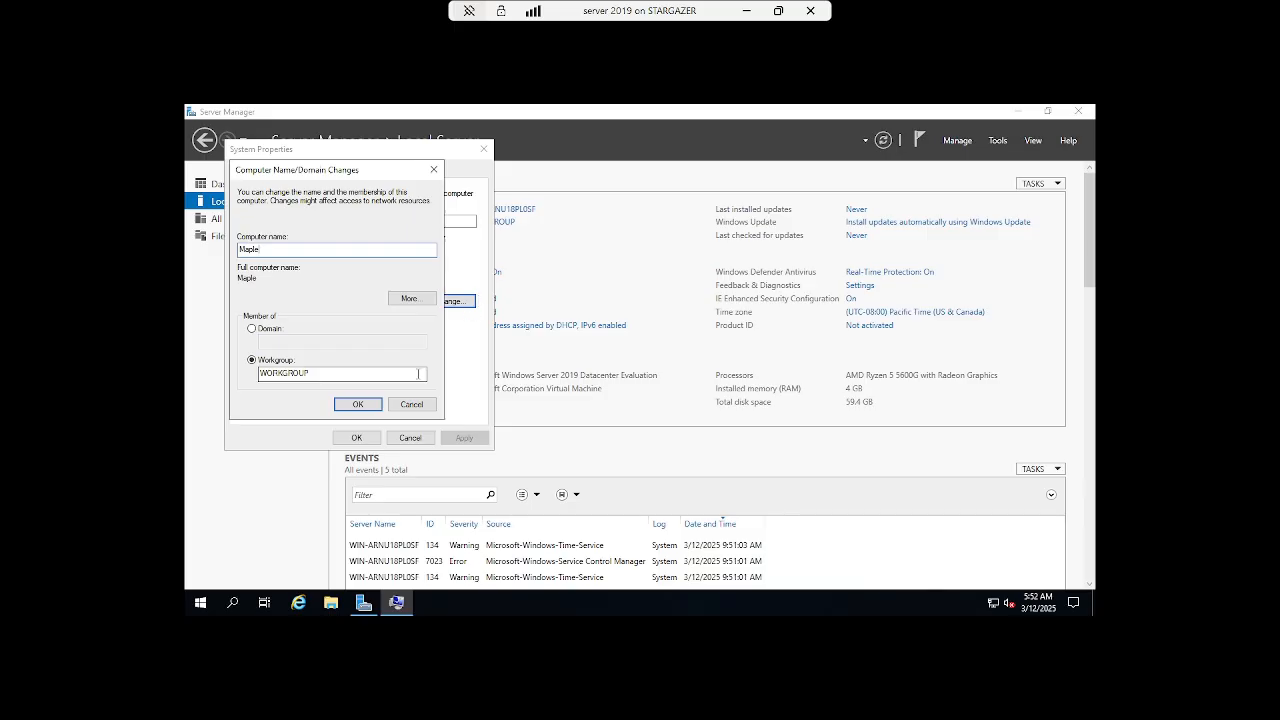
left_click(360, 405)
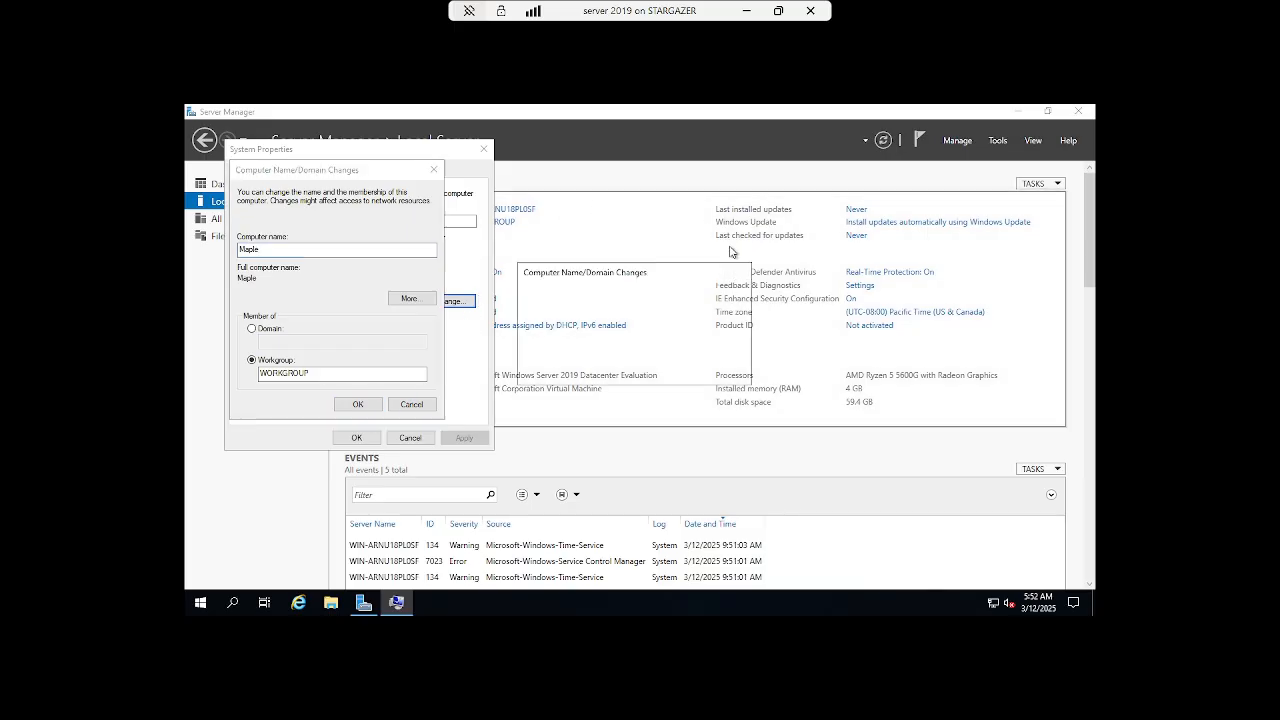
left_click(726, 373)
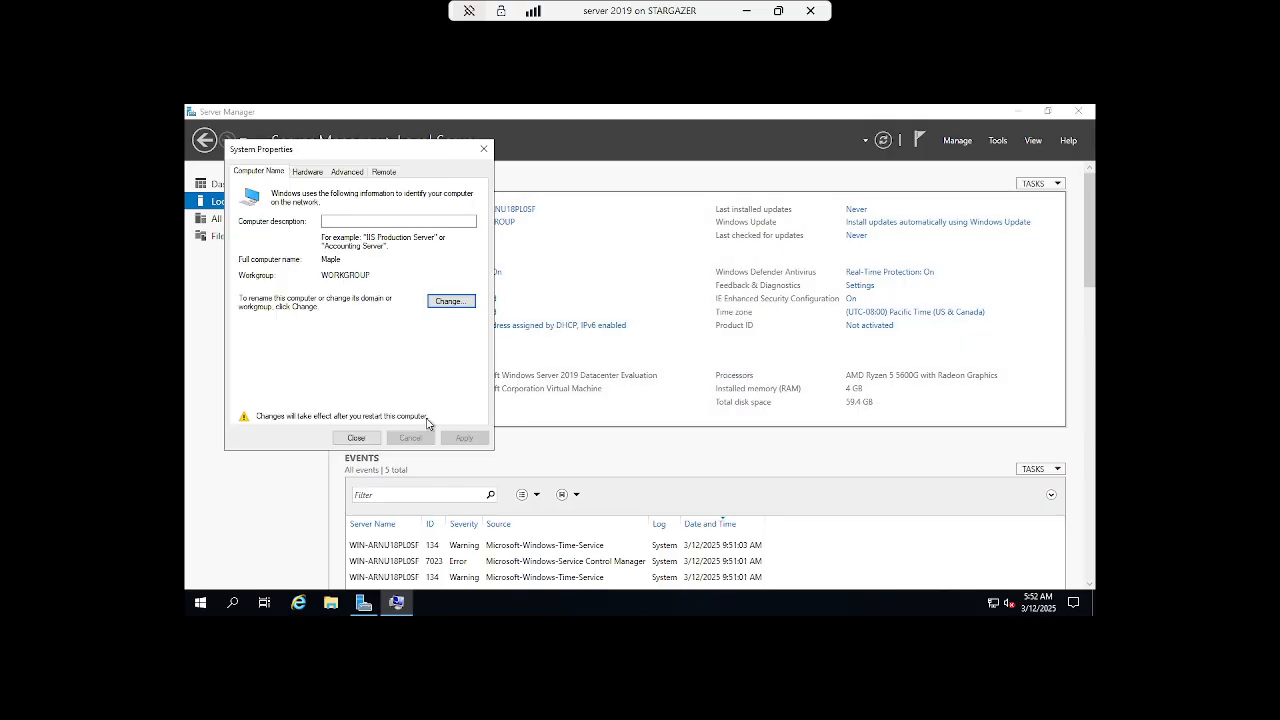
left_click(356, 437)
left_click(709, 366)
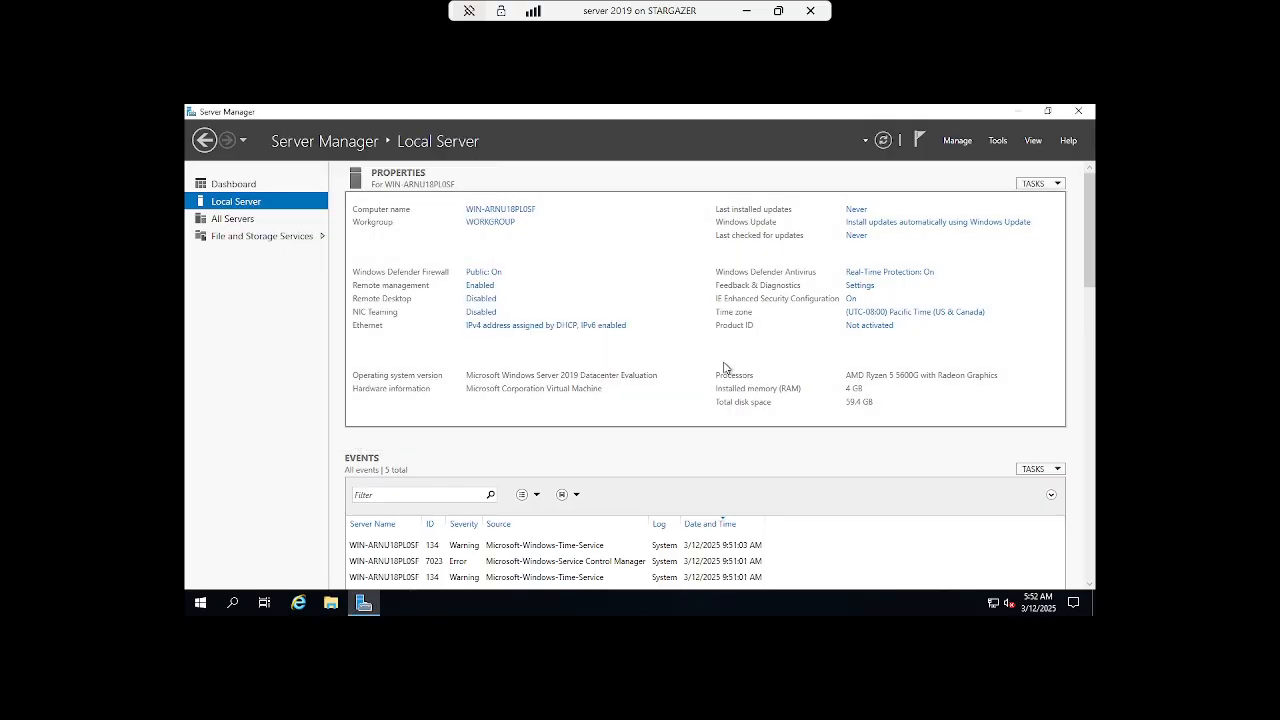
left_click(542, 325)
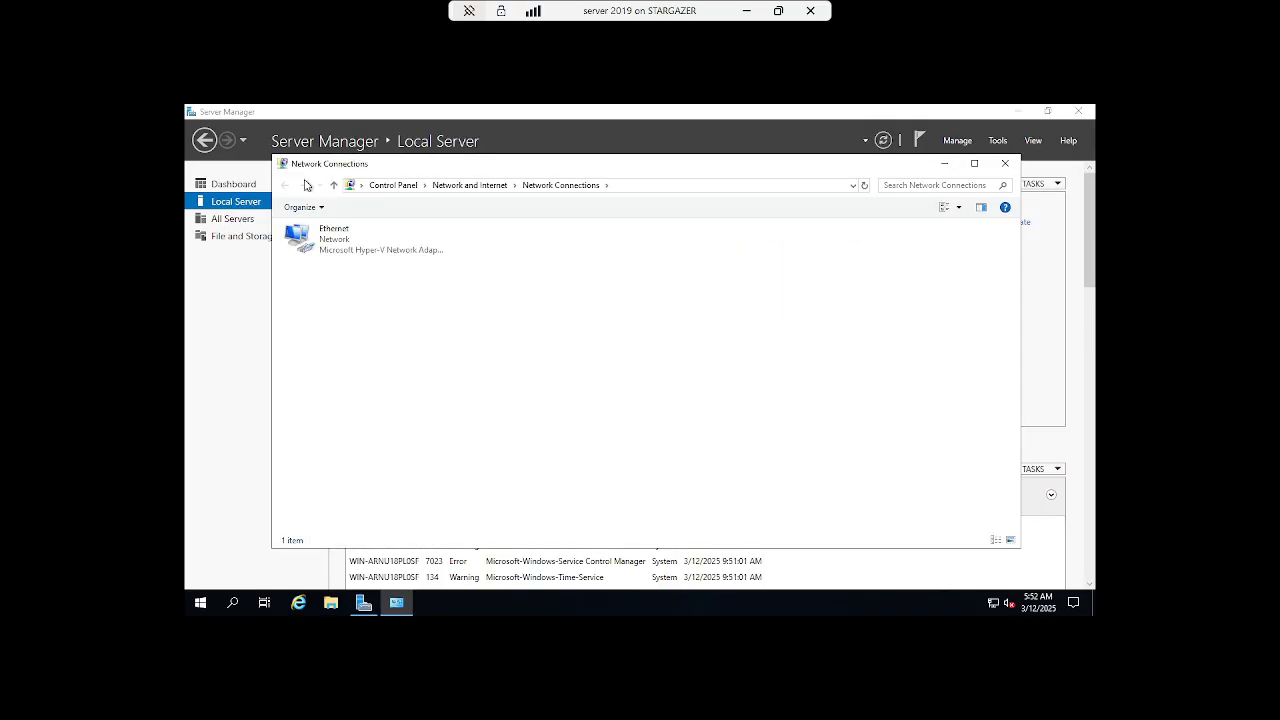
left_click(318, 236)
right_click(321, 238)
left_click(412, 362)
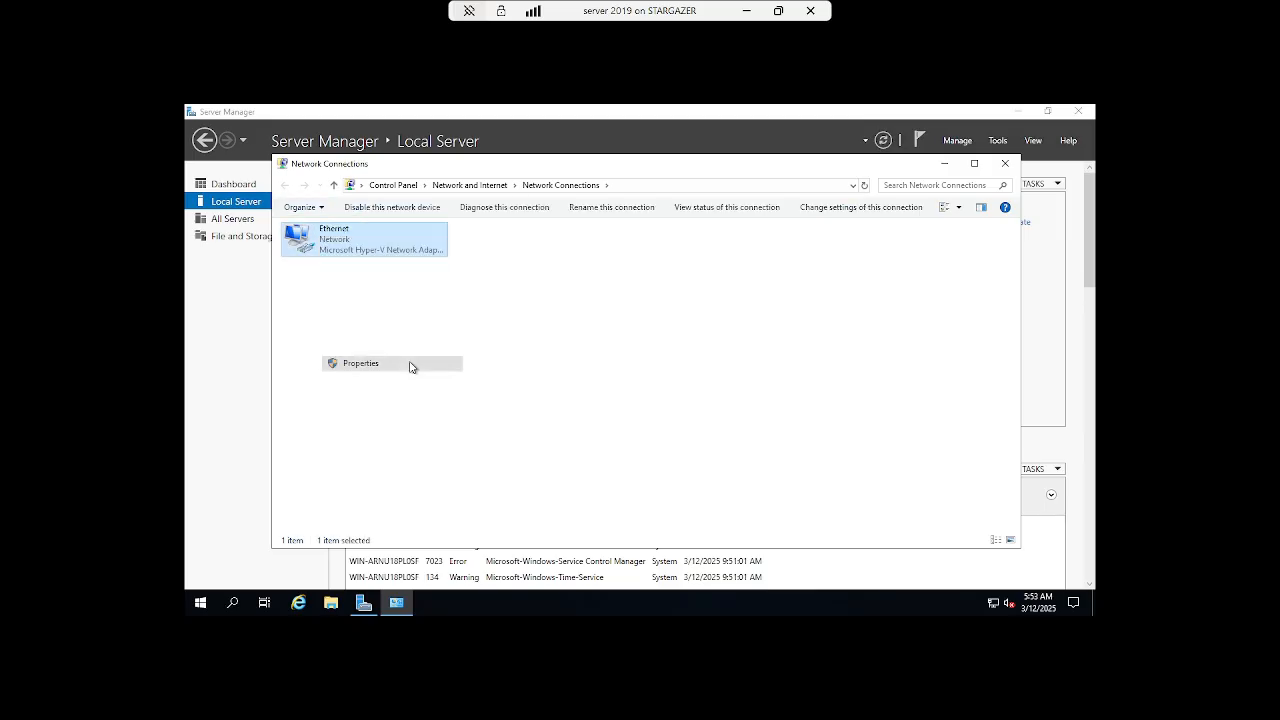
left_click(410, 360)
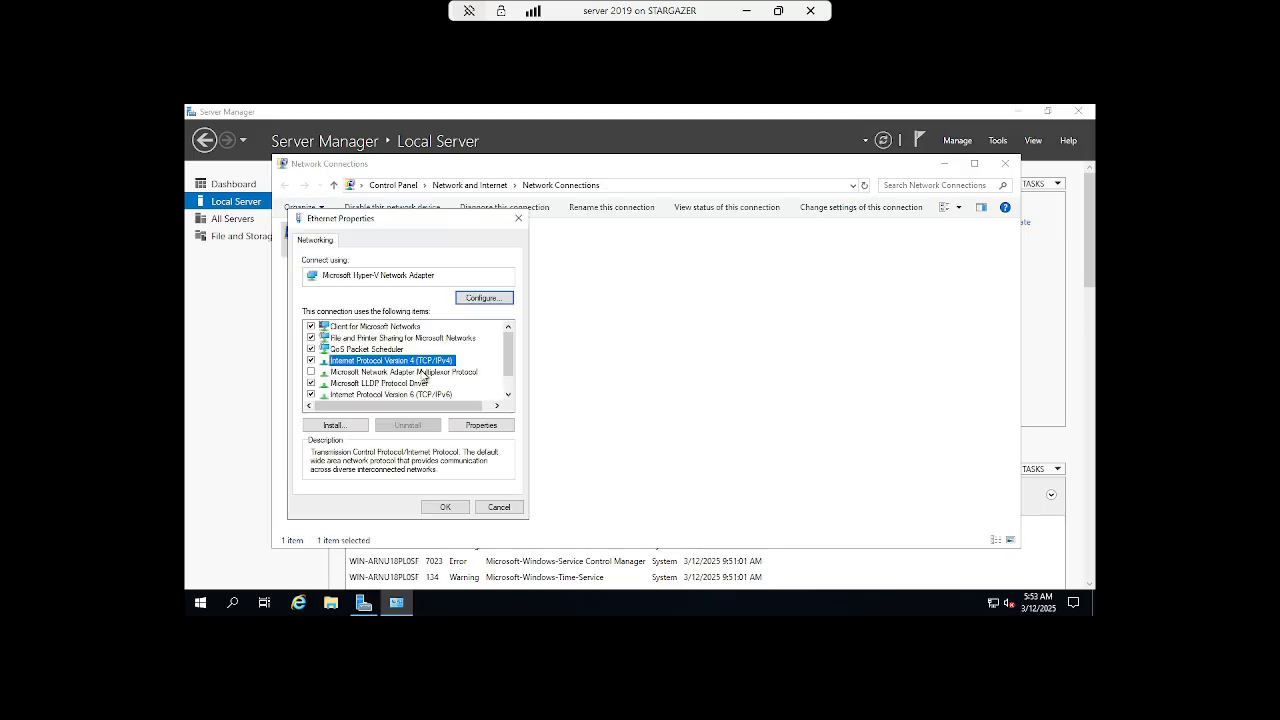
left_click(481, 425)
left_click(400, 367)
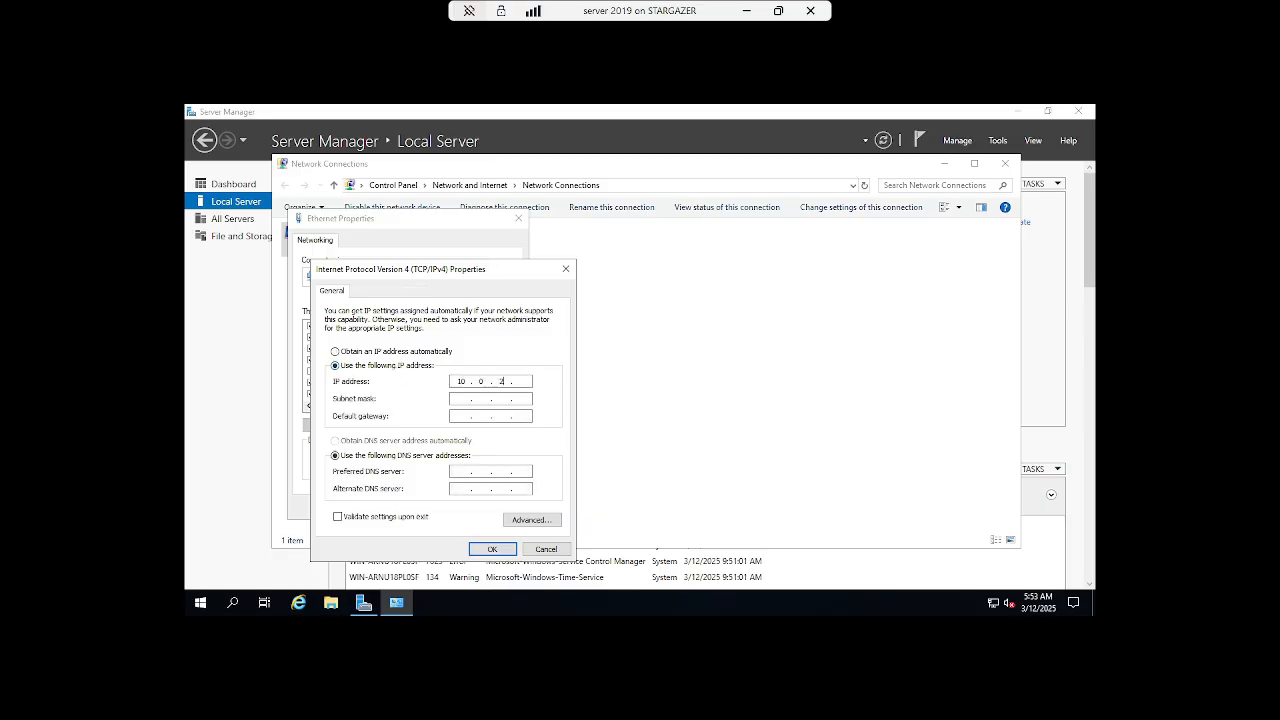
type("10.0.2.2")
key("Tab")
key("Tab")
left_click(545, 549)
left_click(502, 512)
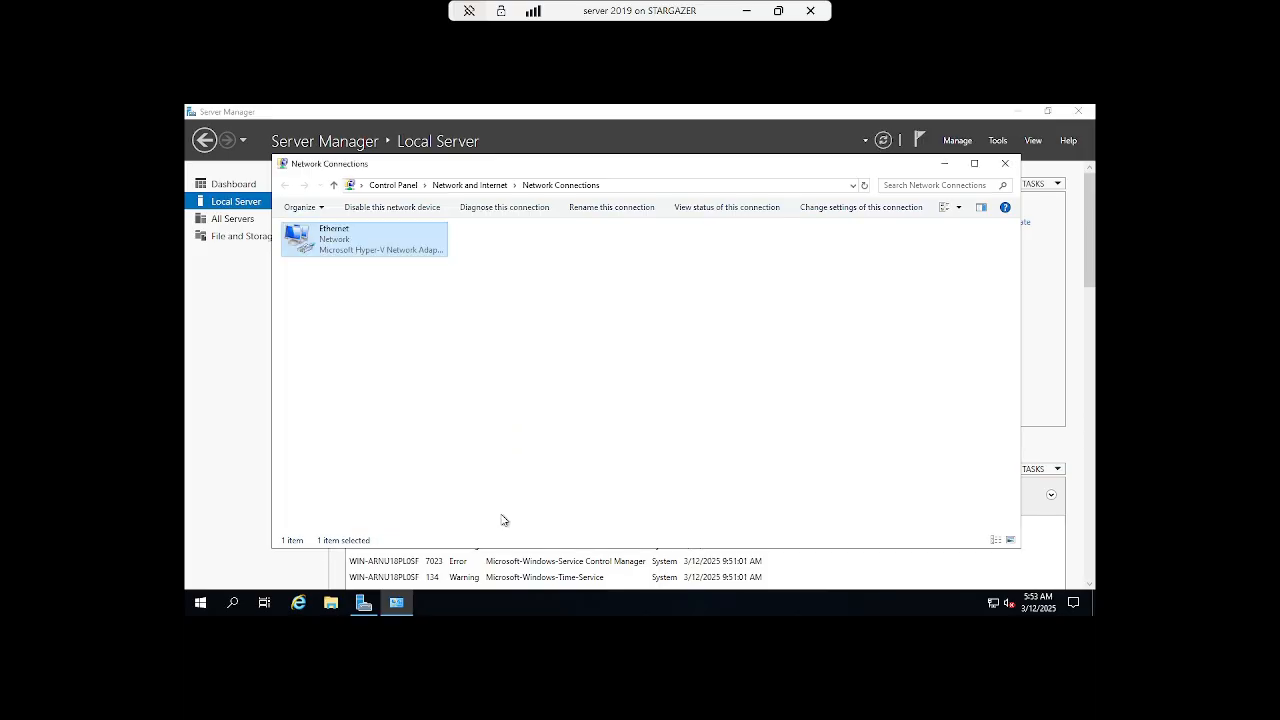
left_click(1005, 163)
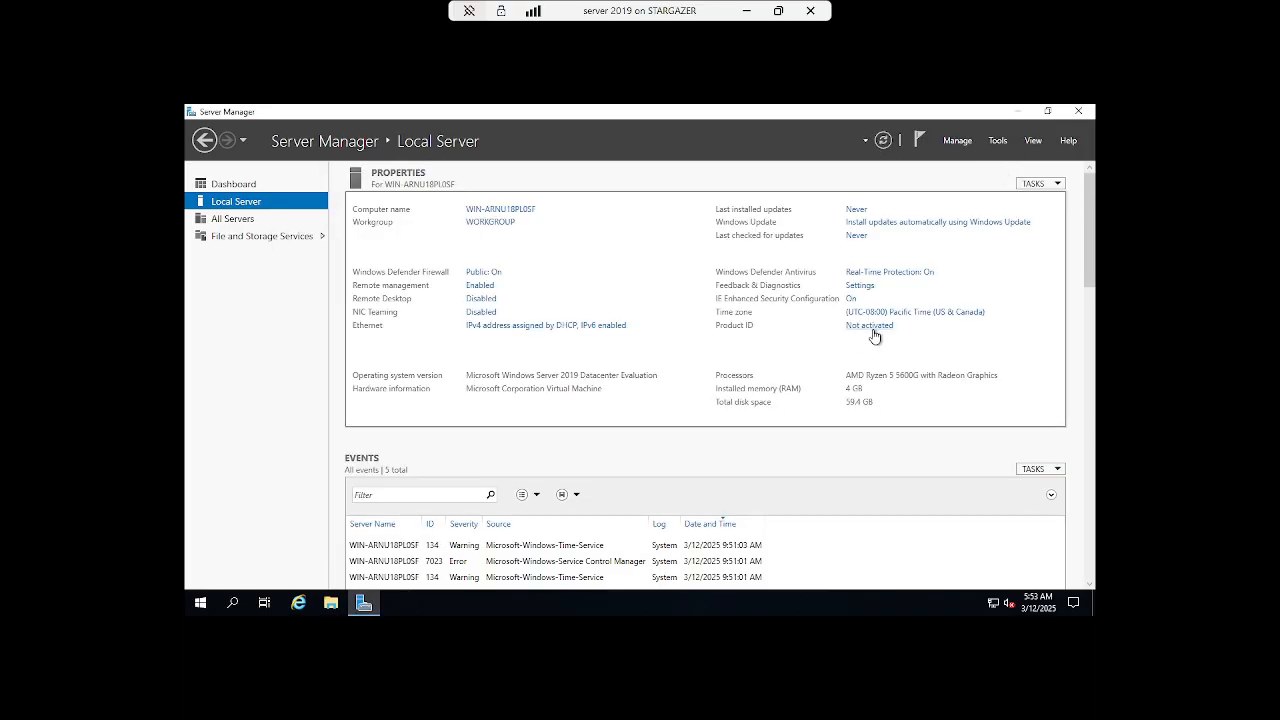
- Pick (UTC-04:00) Atlantic Time (Canada) as the time zone, then recheck Date and Time
left_click(903, 314)
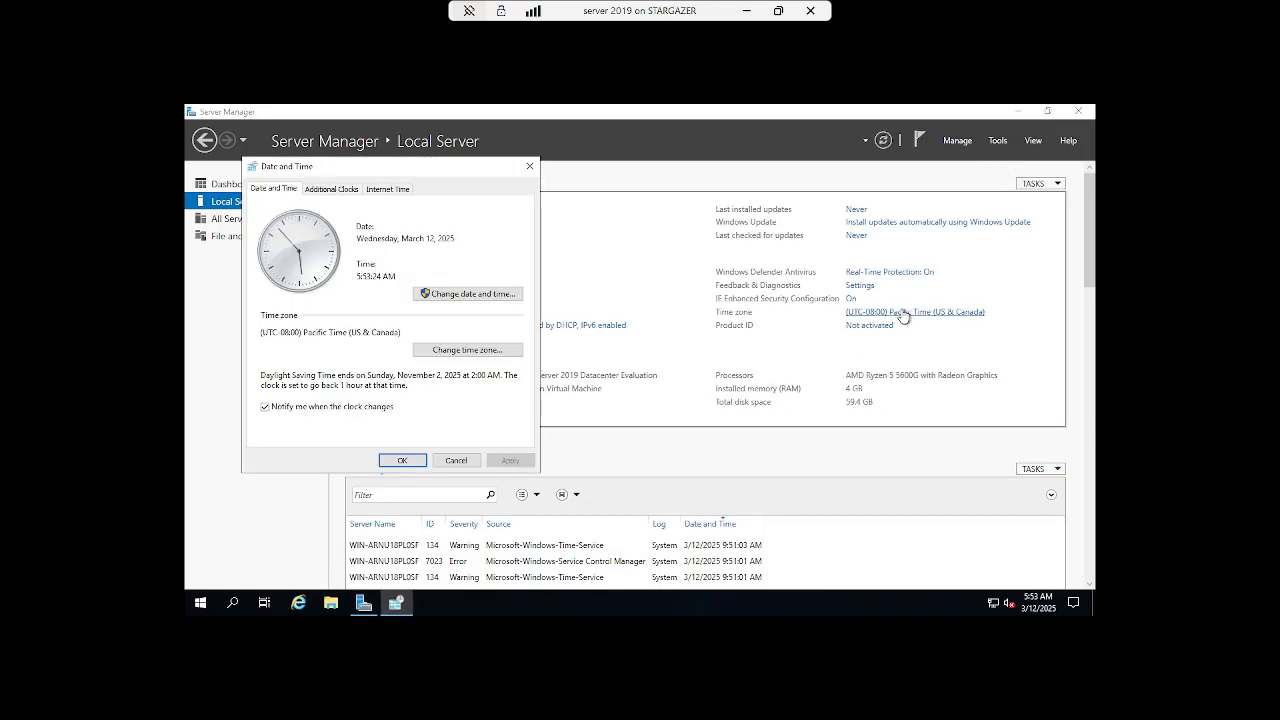
left_click(492, 352)
left_click(423, 246)
scroll(425, 300, "down", 3)
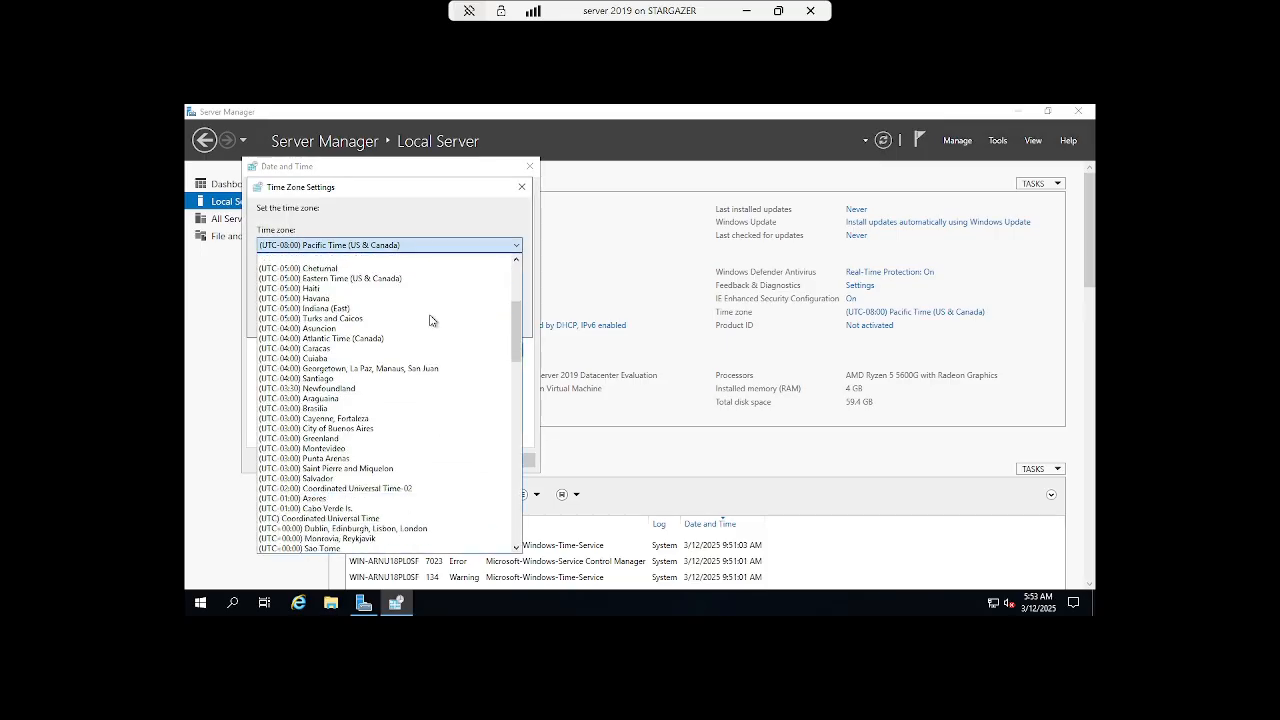
left_click(426, 339)
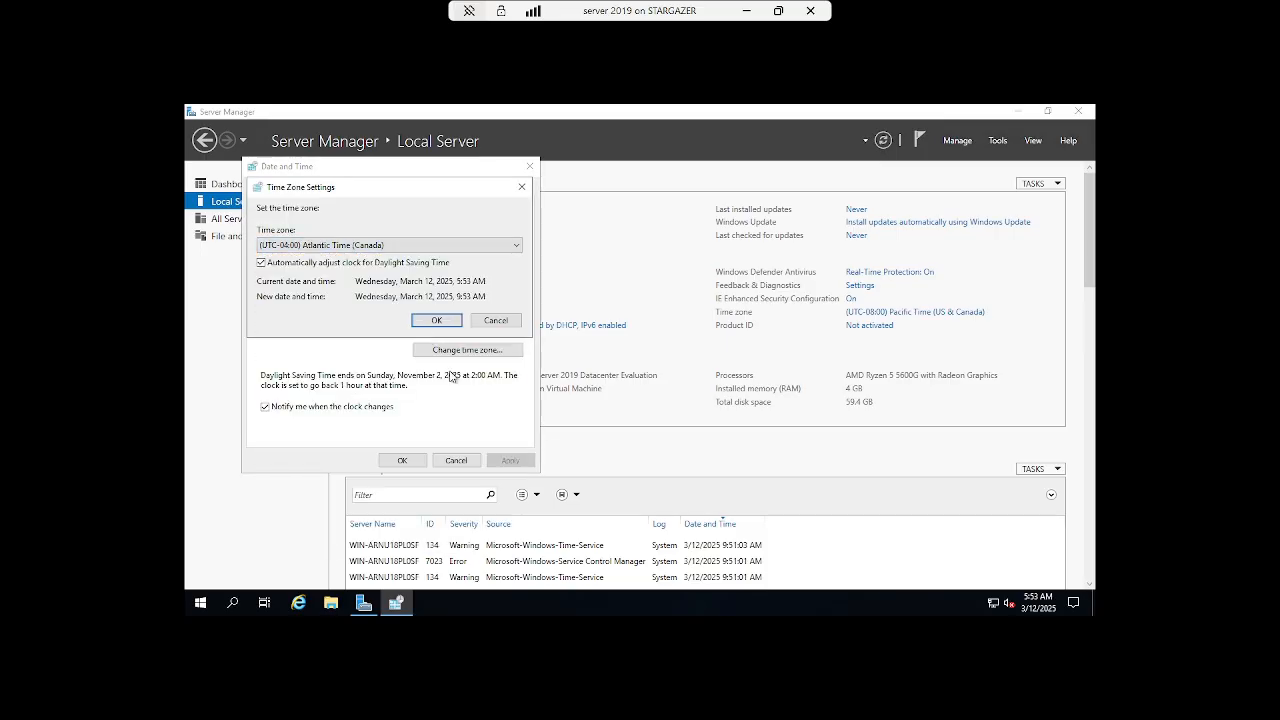
left_click(437, 323)
left_click(403, 462)
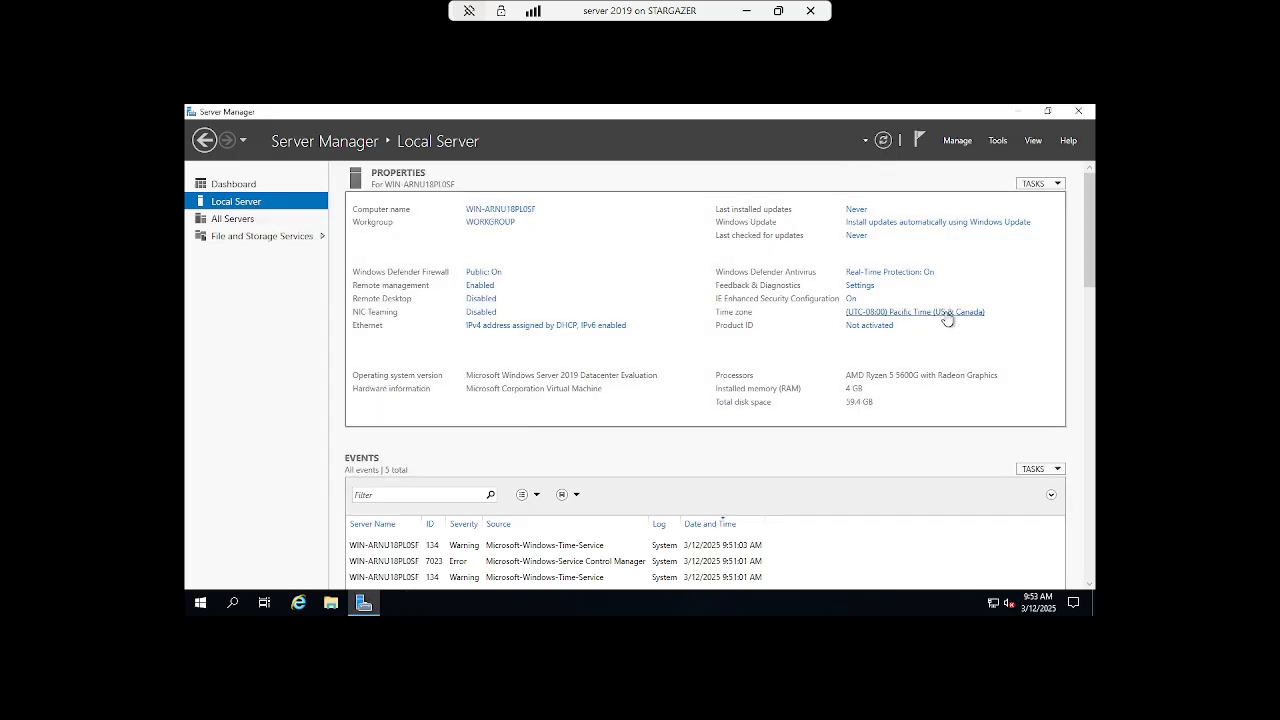
left_click(947, 318)
left_click(424, 474)
- Go to Windows Update from Server Manager and check for available updates
left_click(894, 224)
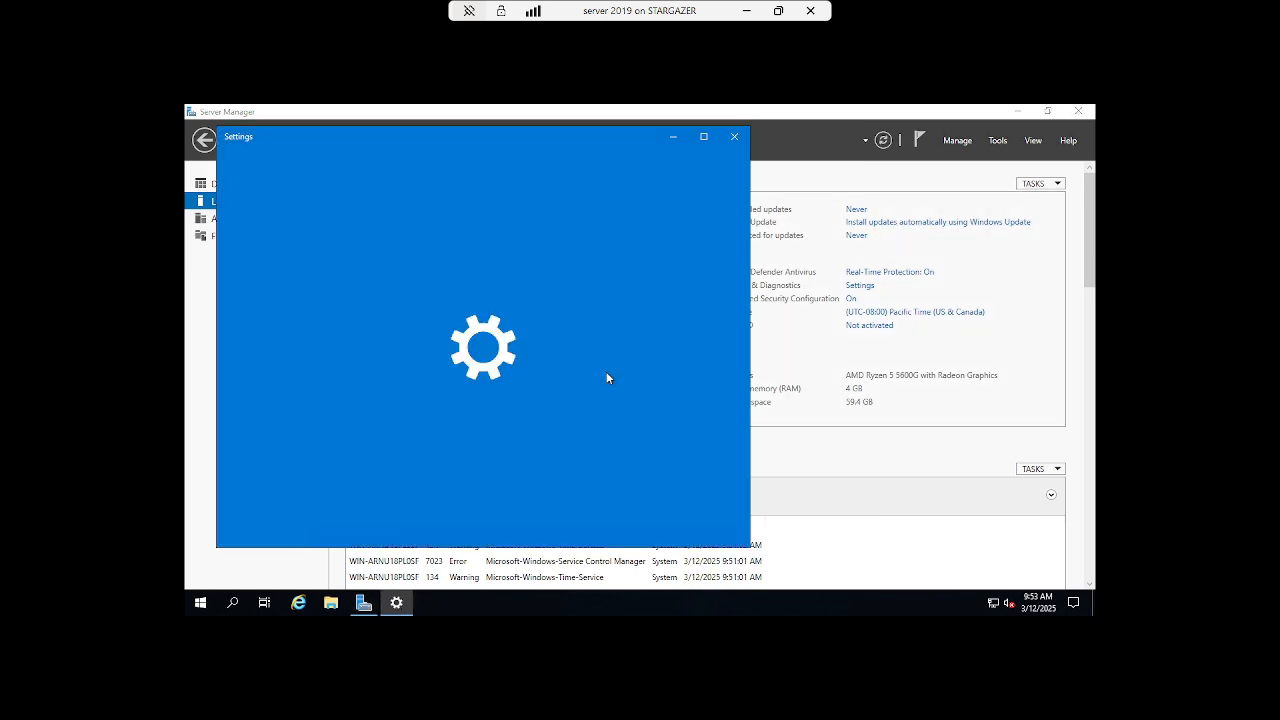
left_click(505, 209)
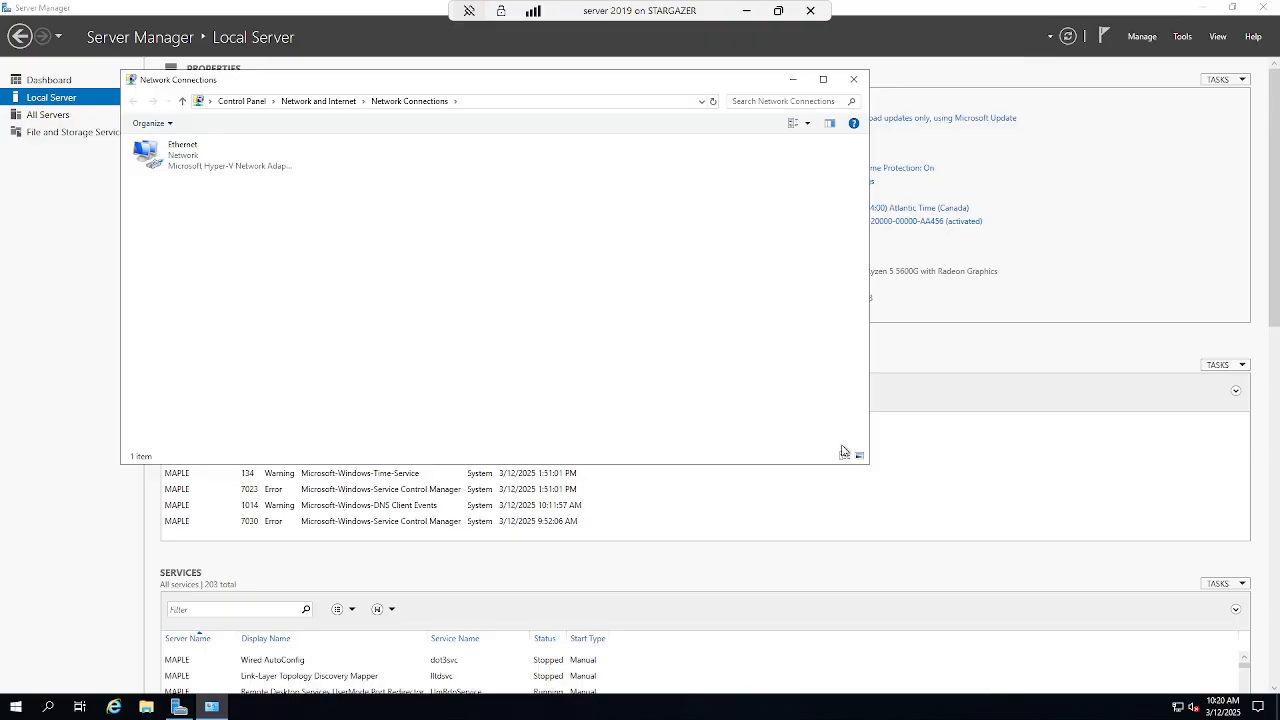
- Assign the Ethernet adapter static IPv4 10.0.2.2 with mask 255.0.0.0 and close Network Connections
right_click(186, 164)
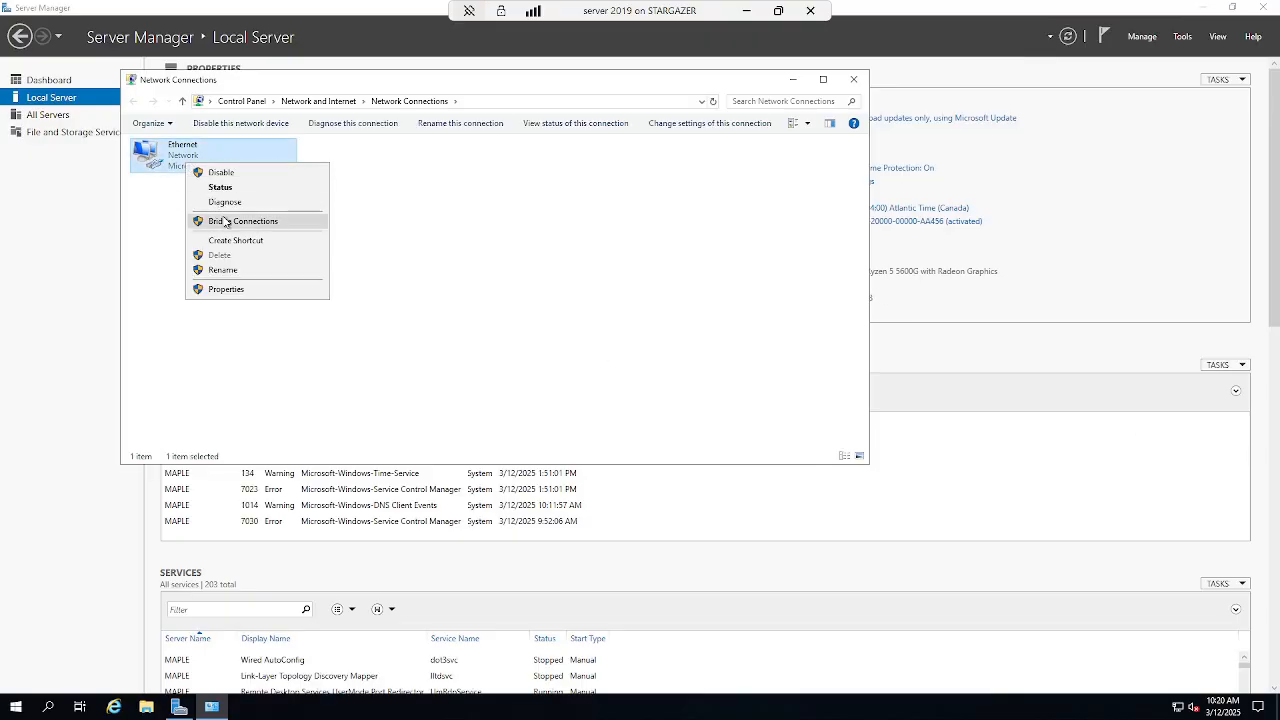
left_click(276, 291)
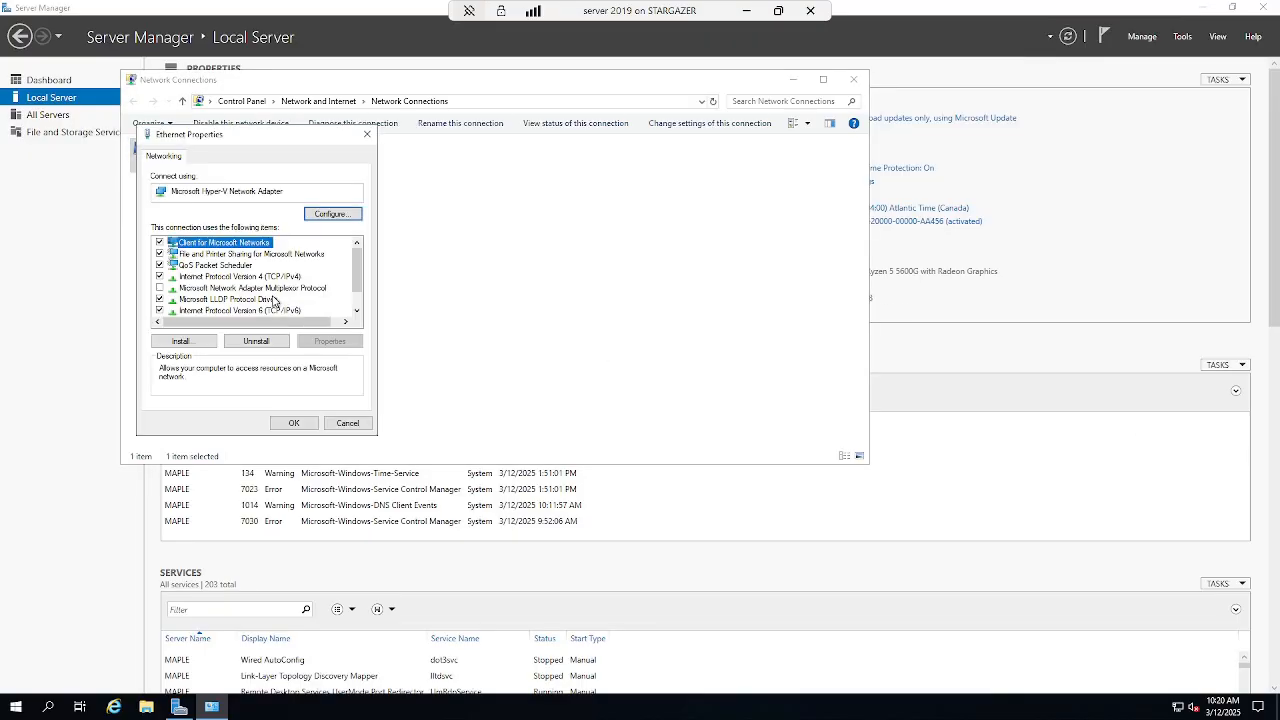
left_click(271, 278)
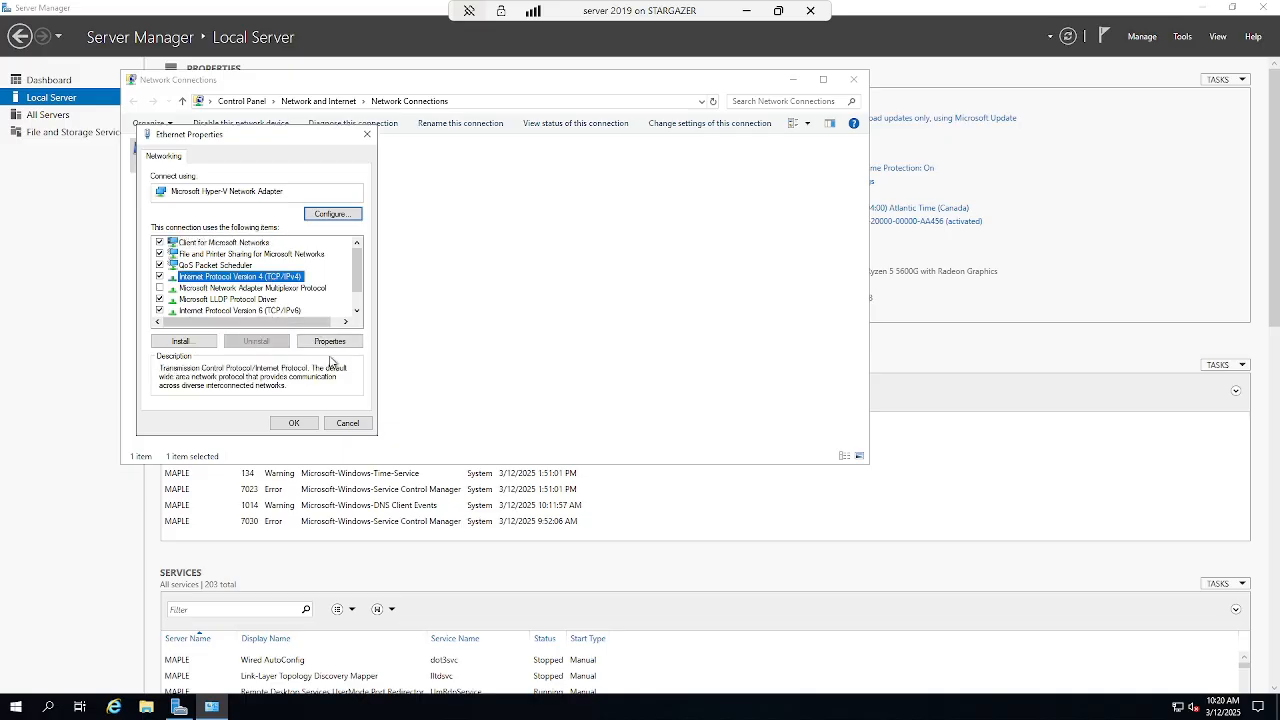
left_click(332, 342)
left_click(186, 281)
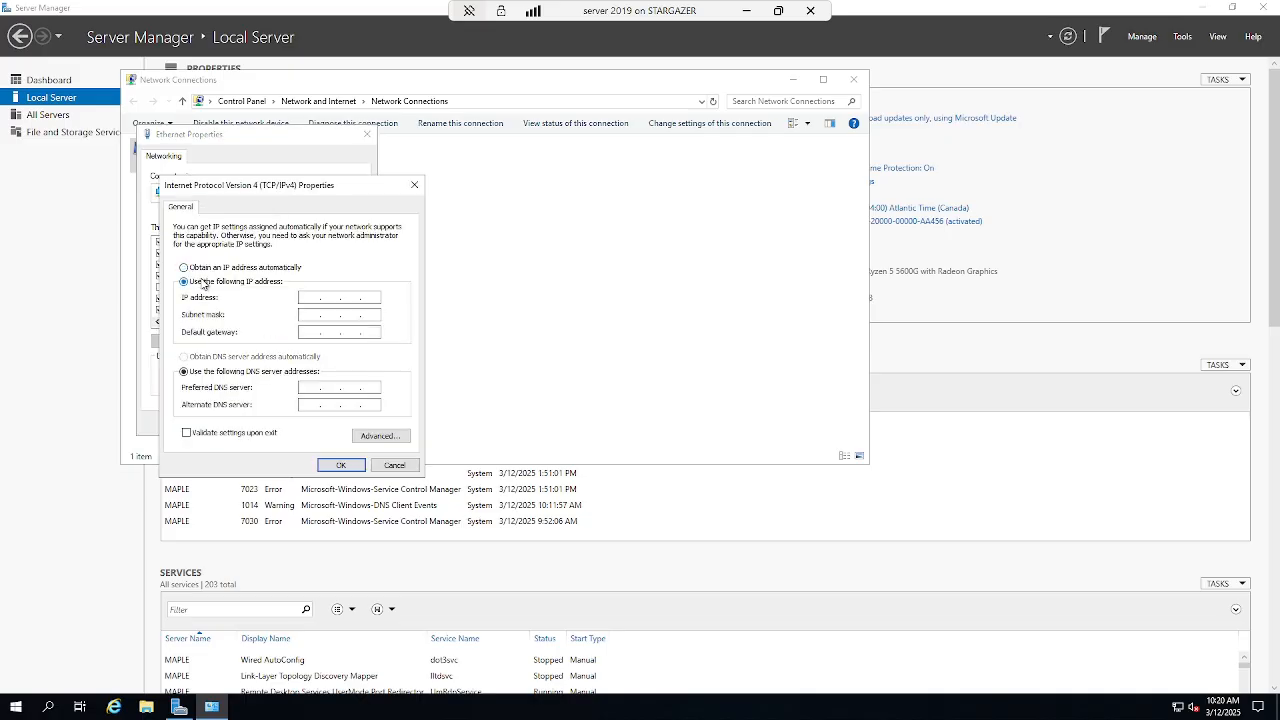
left_click(304, 296)
key("Tab")
key("Tab")
key("Tab")
left_click(341, 465)
left_click(298, 428)
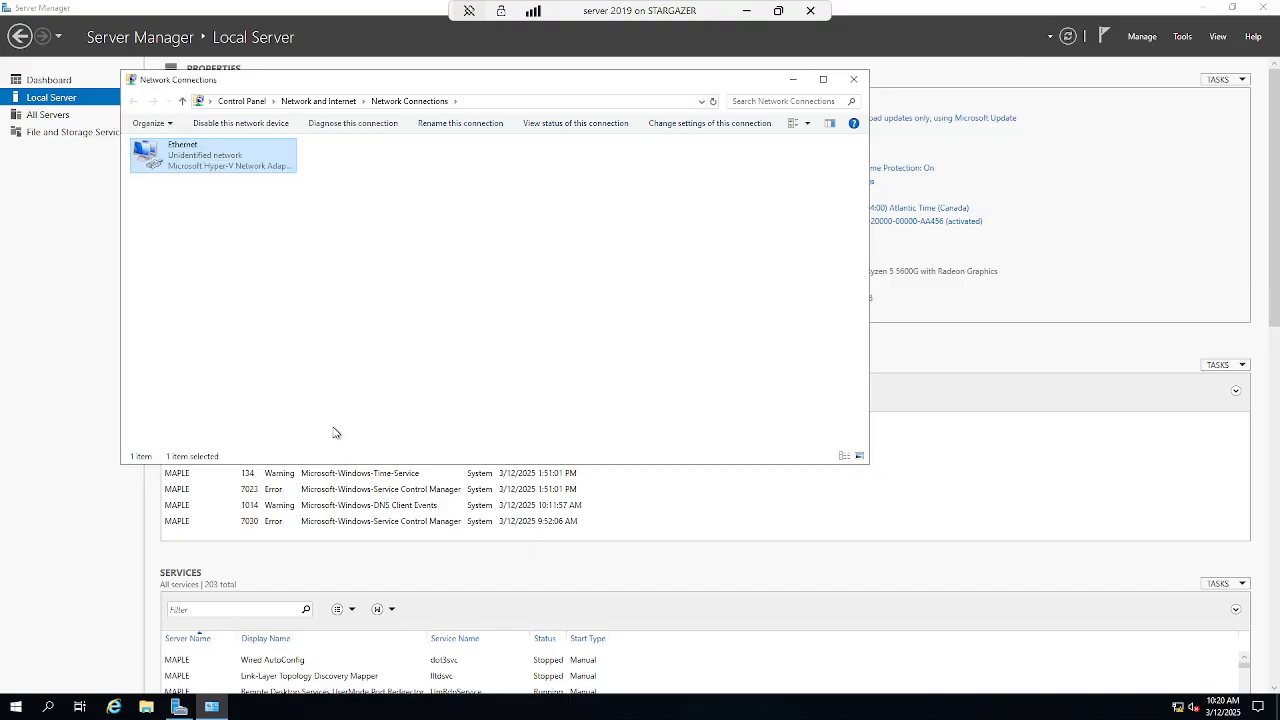
left_click(853, 79)
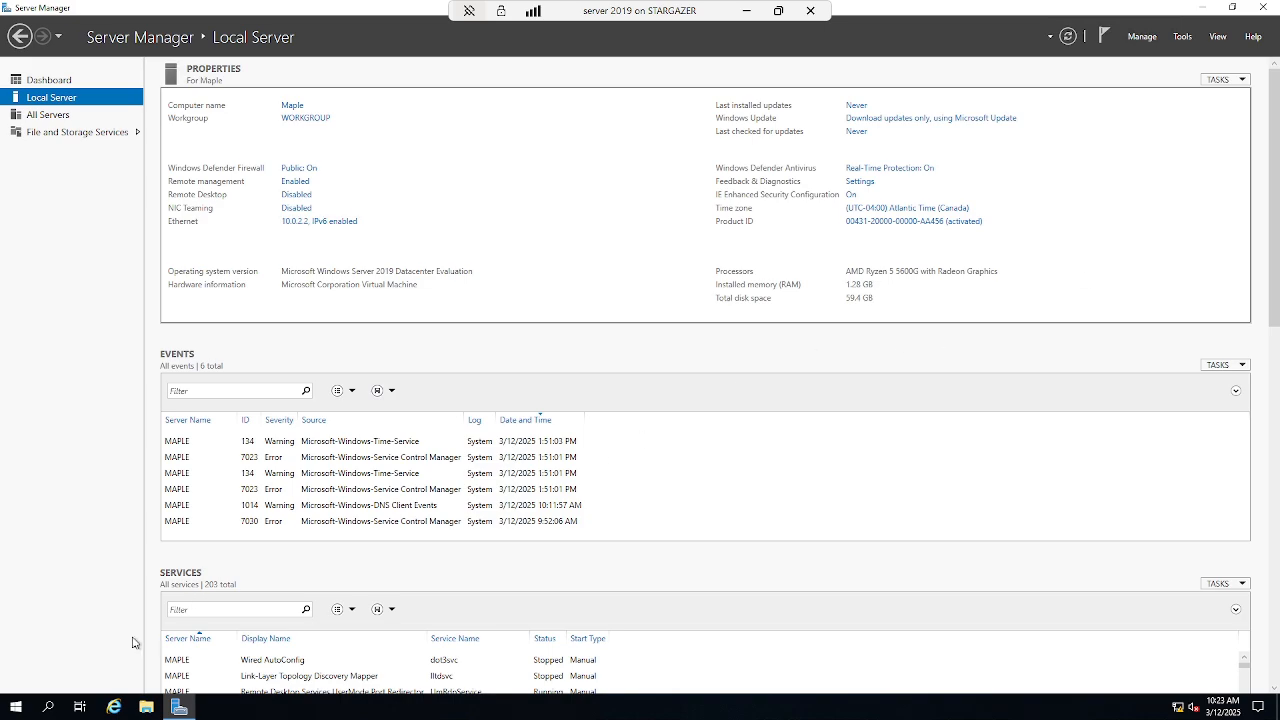
- Search the Start menu for 'control' and launch Control Panel
left_click(27, 708)
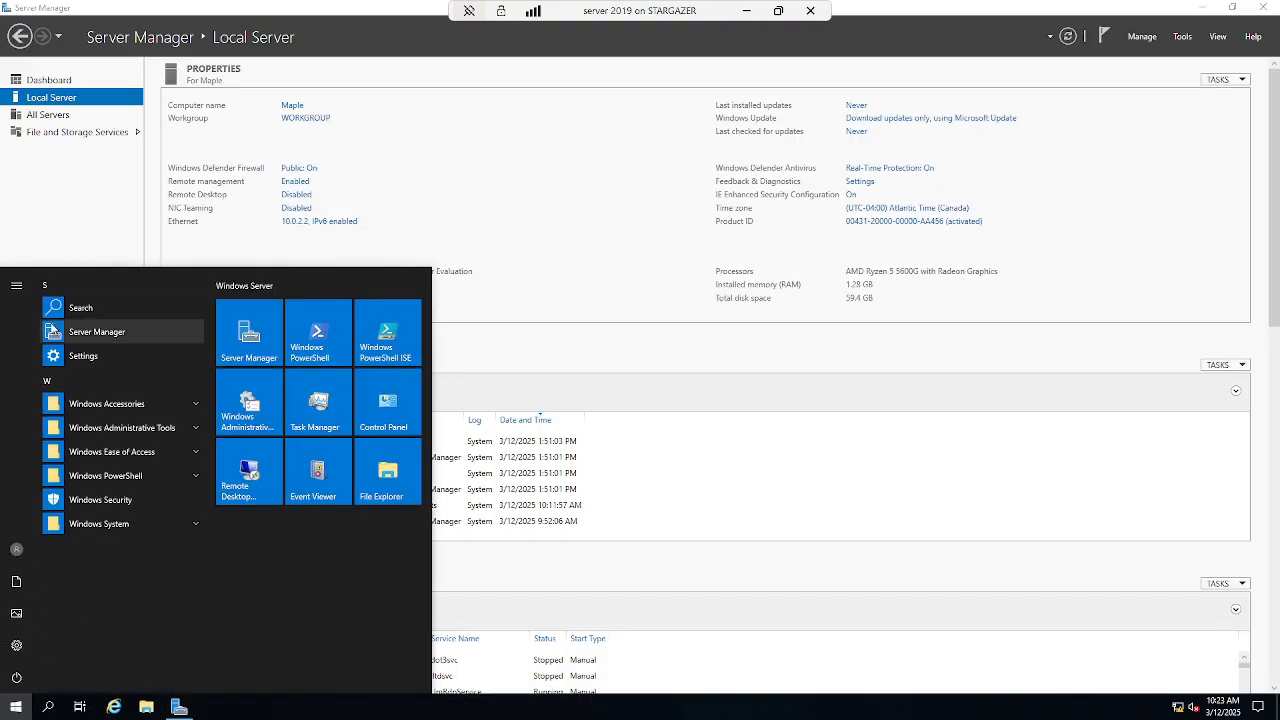
left_click(100, 307)
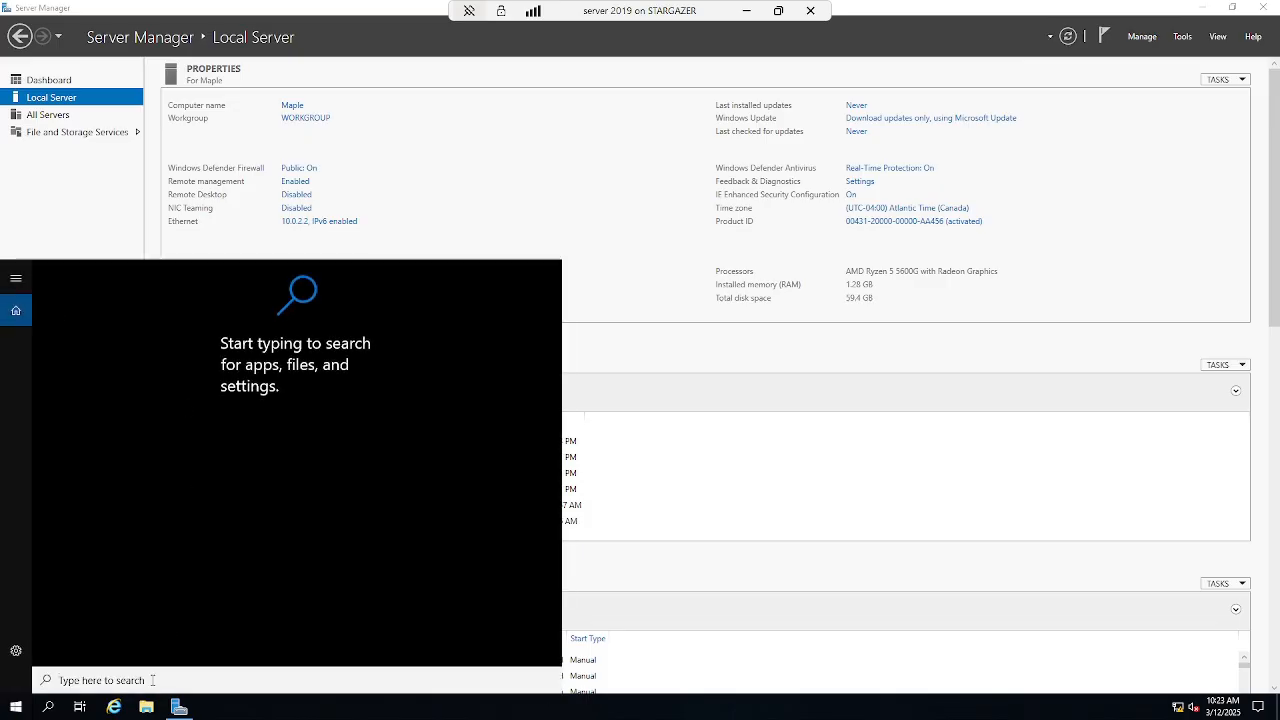
type("control")
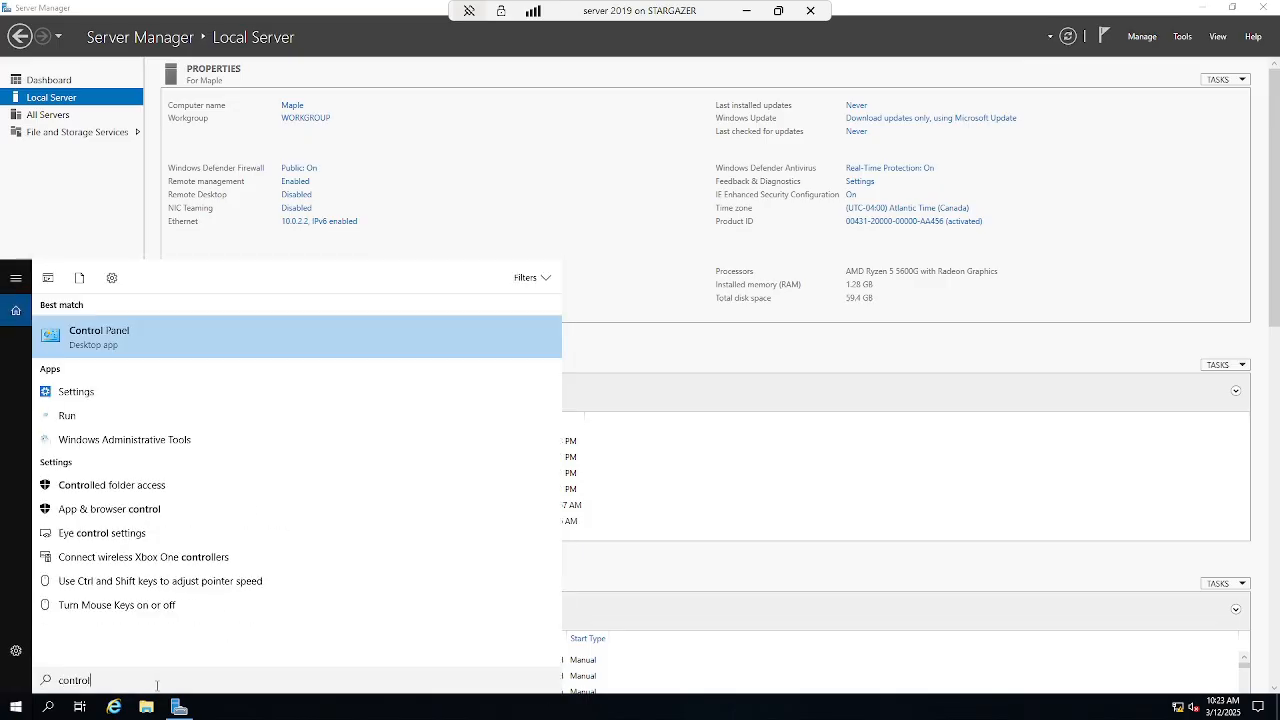
left_click(368, 338)
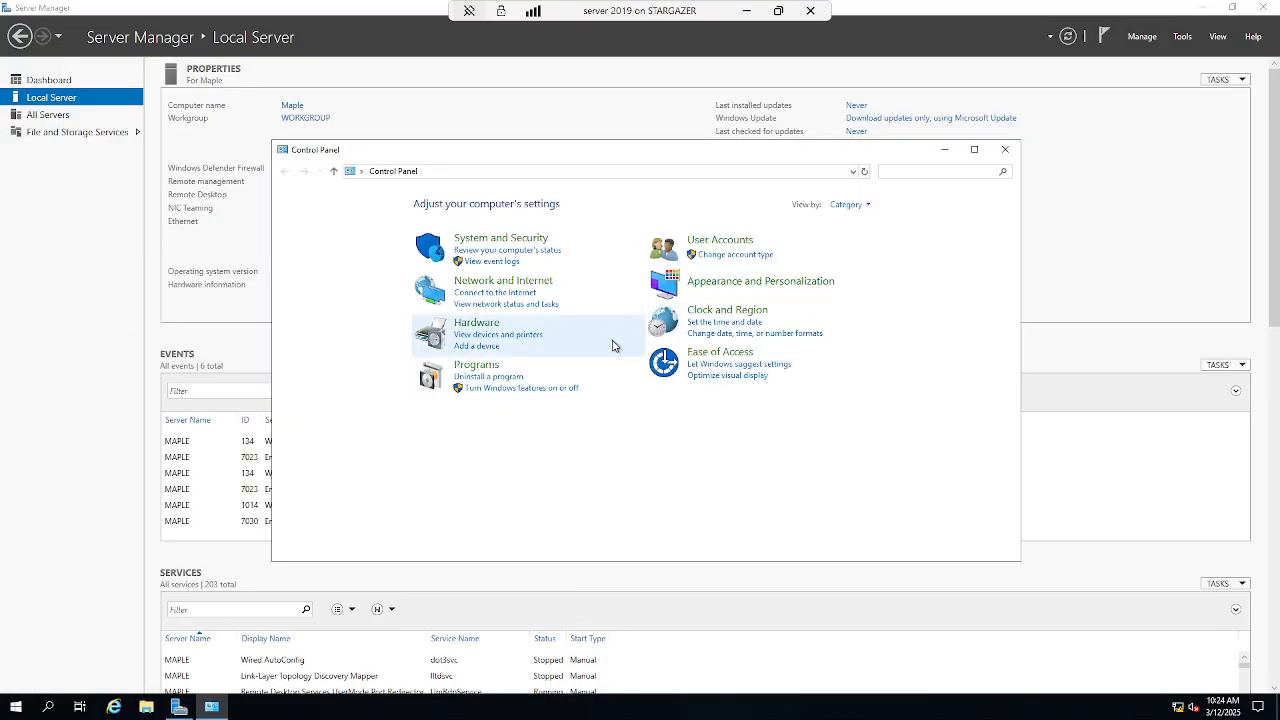
- Go to System and Security > Windows Defender Firewall, keeping it on for private and public networks
left_click(561, 244)
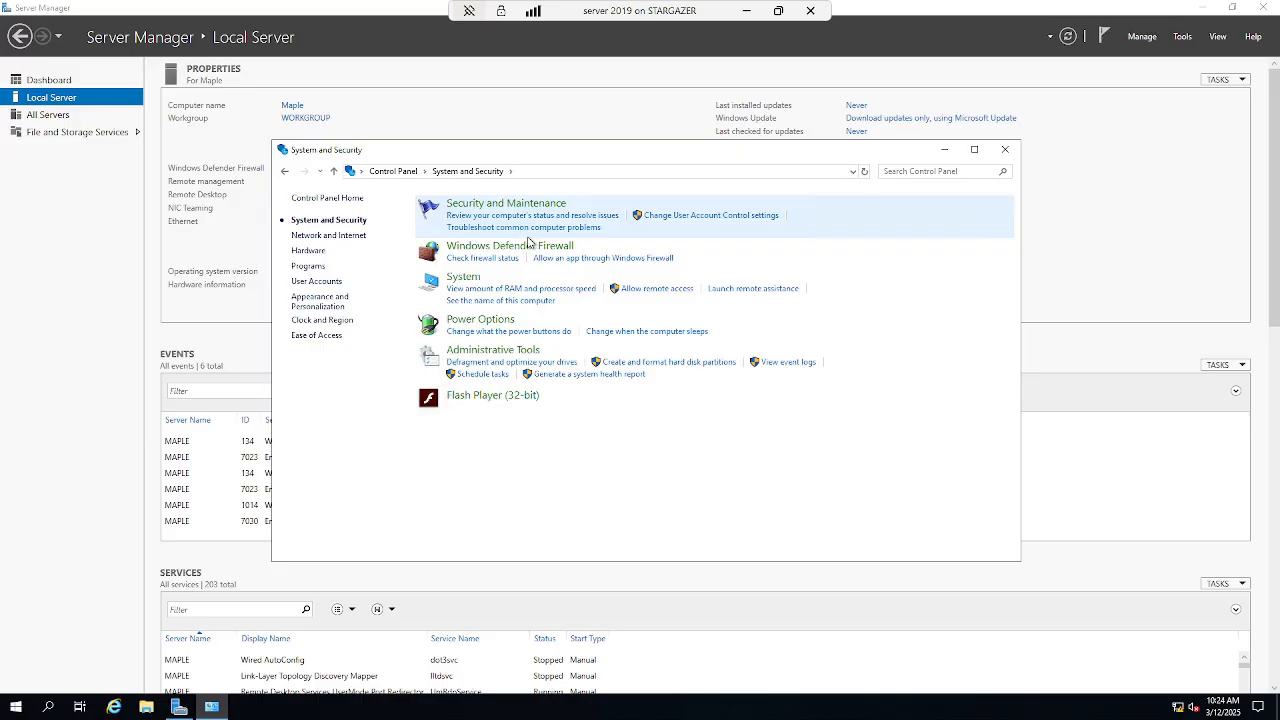
left_click(518, 250)
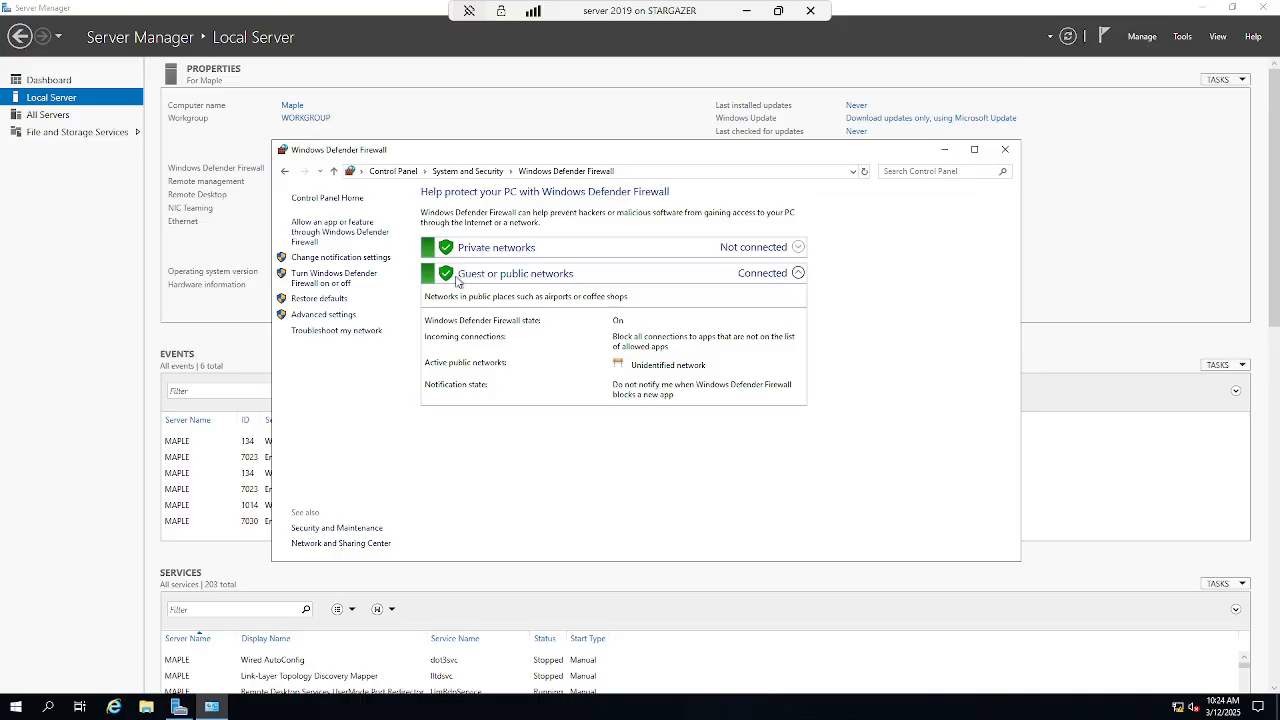
left_click(368, 279)
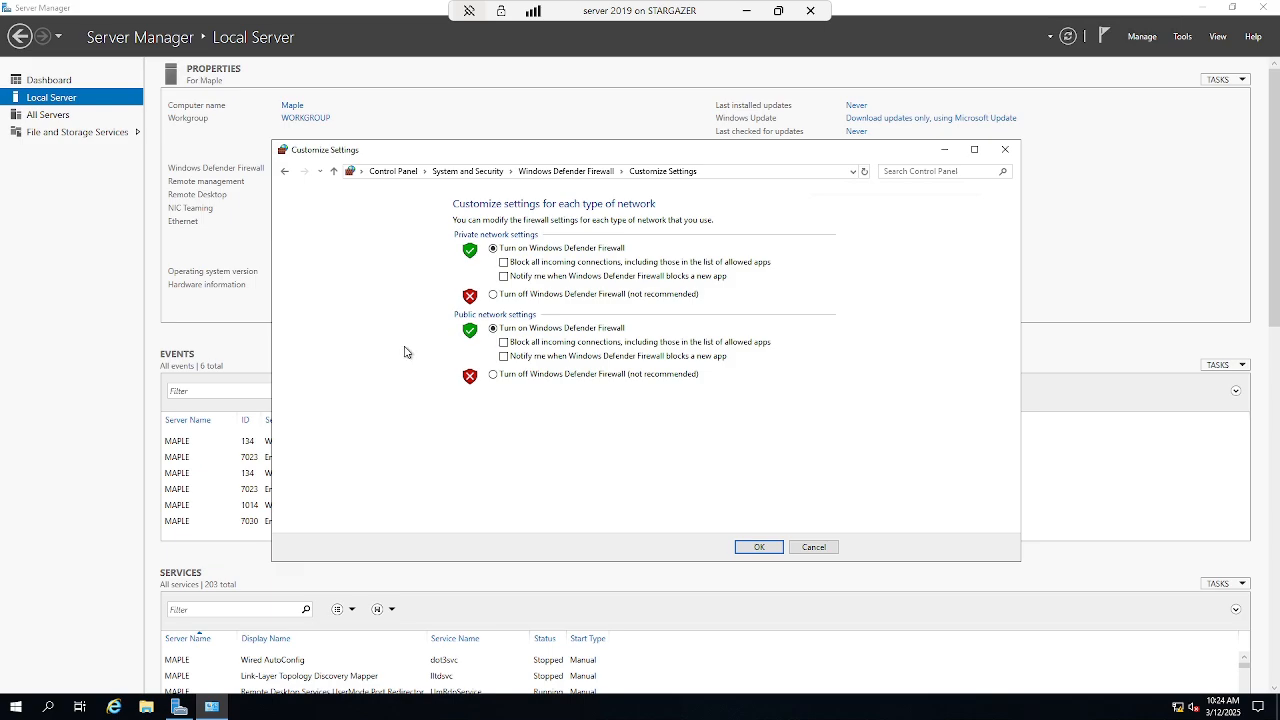
left_click(757, 547)
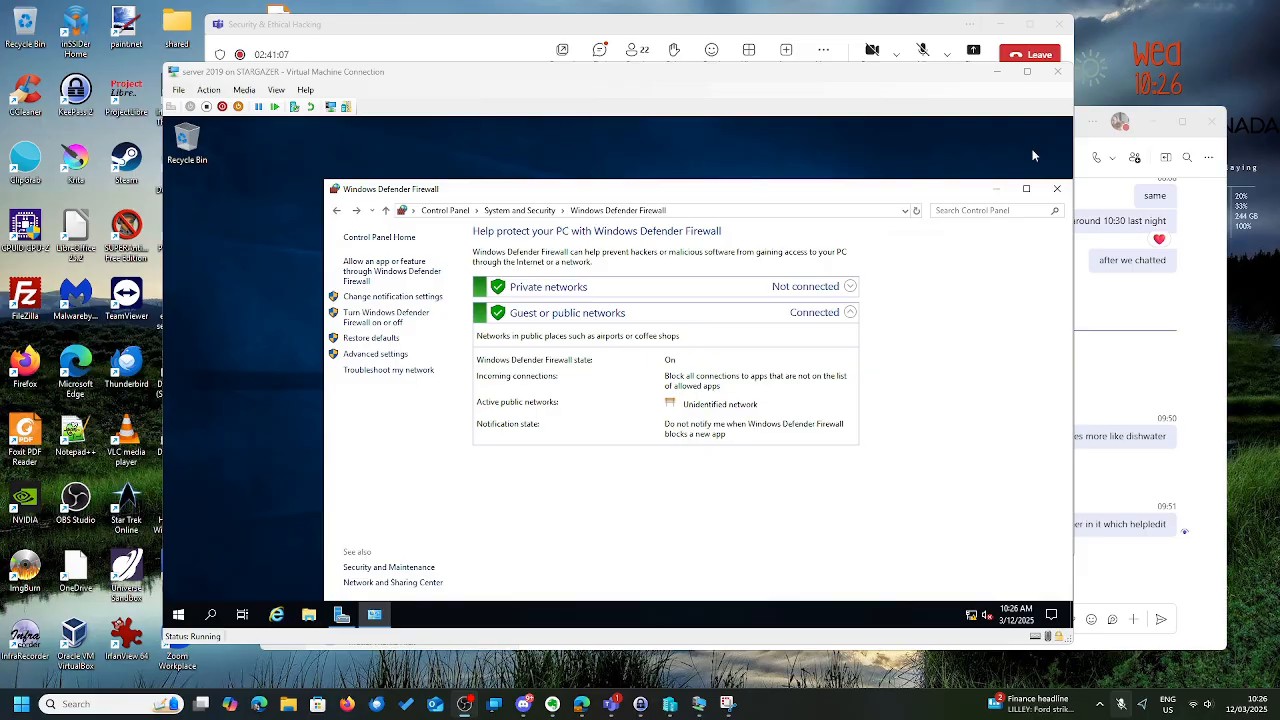
- Maximize the VM and allow File and Printer Sharing through the firewall on public networks
left_click(1027, 71)
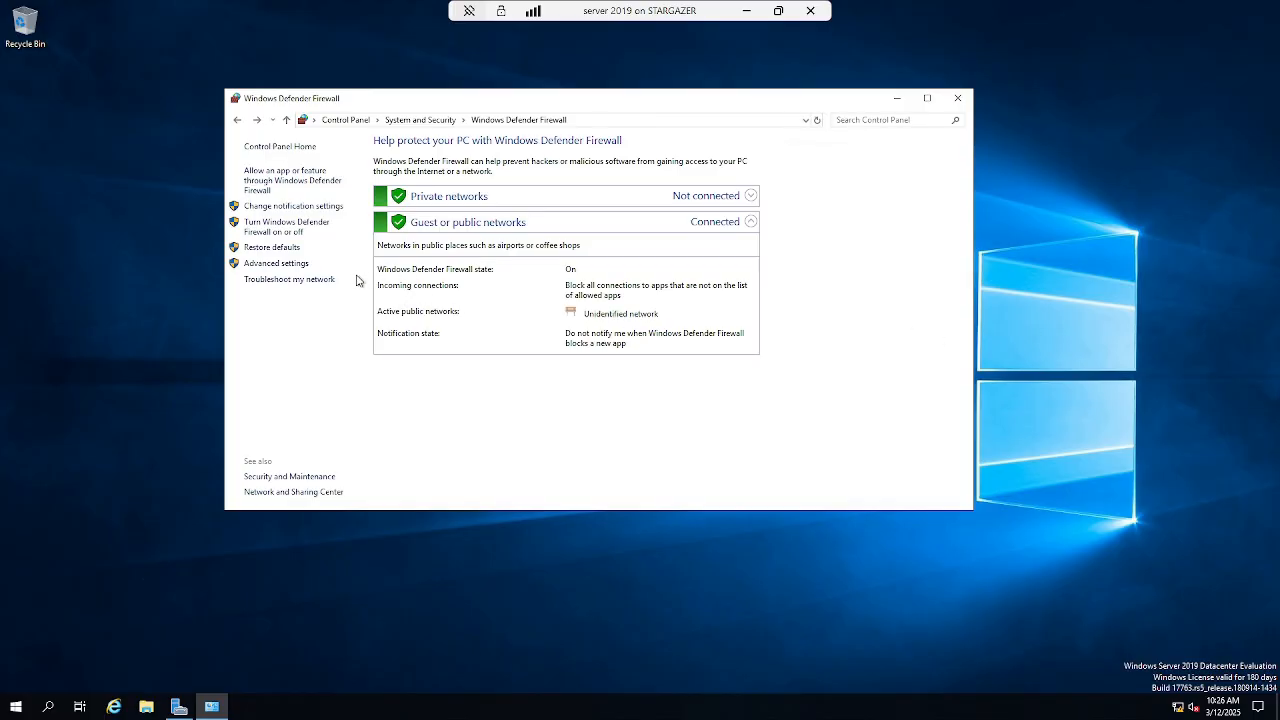
left_click(287, 174)
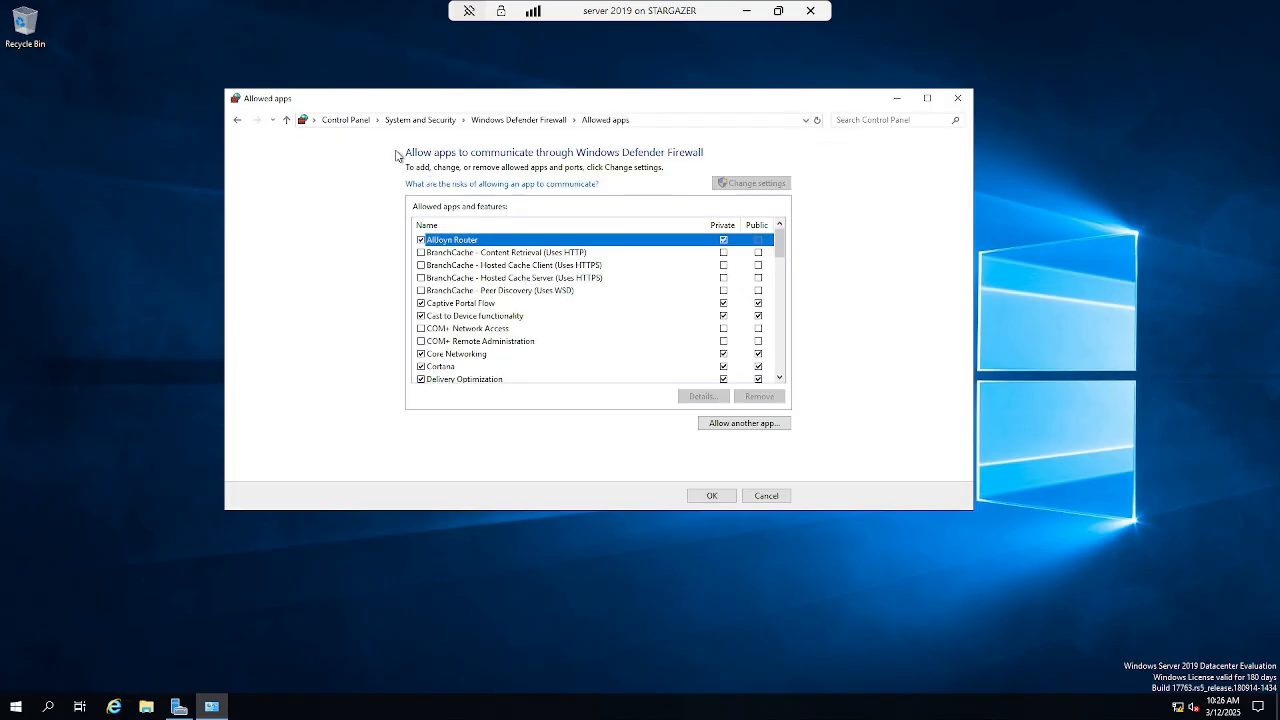
left_click(237, 120)
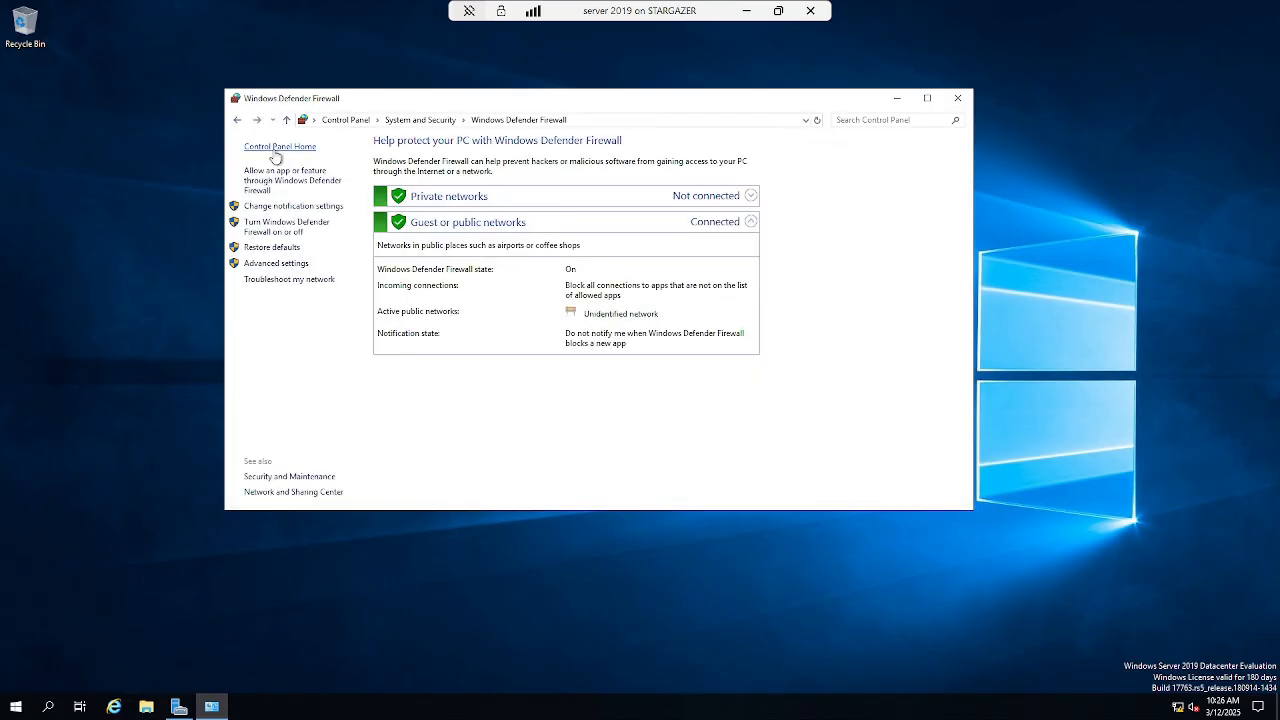
left_click(317, 190)
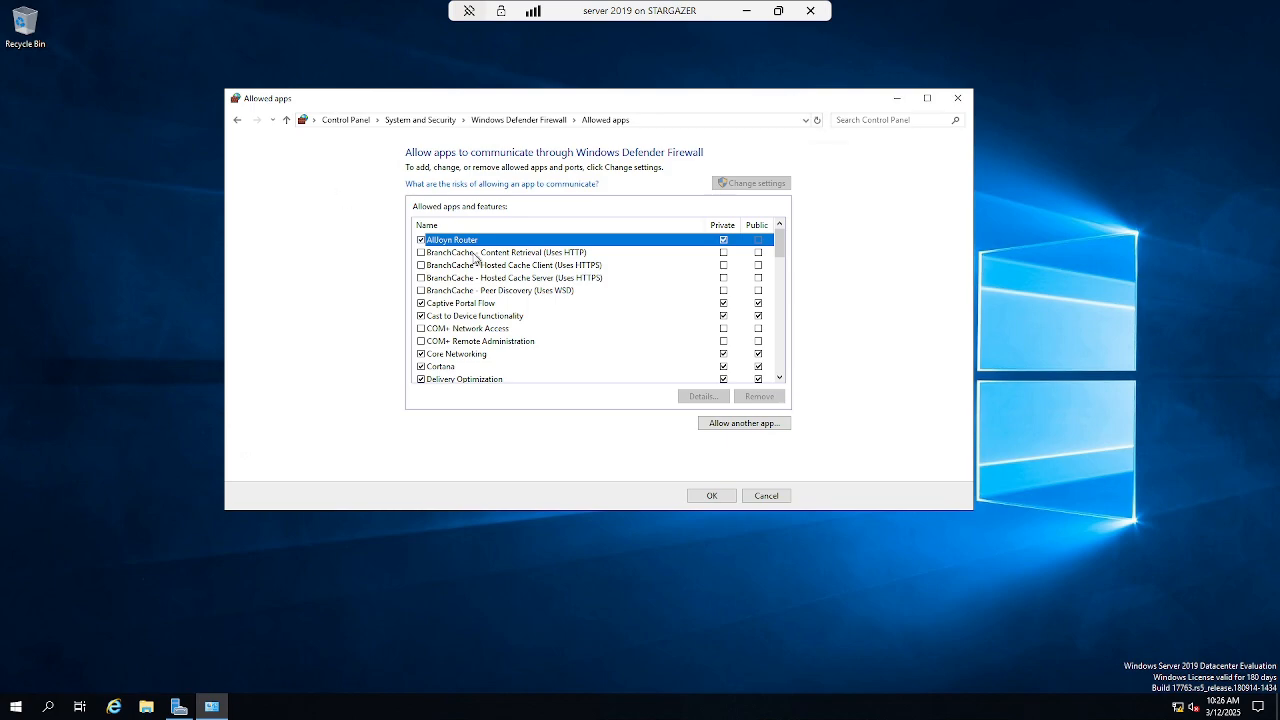
scroll(509, 270, "down", 2)
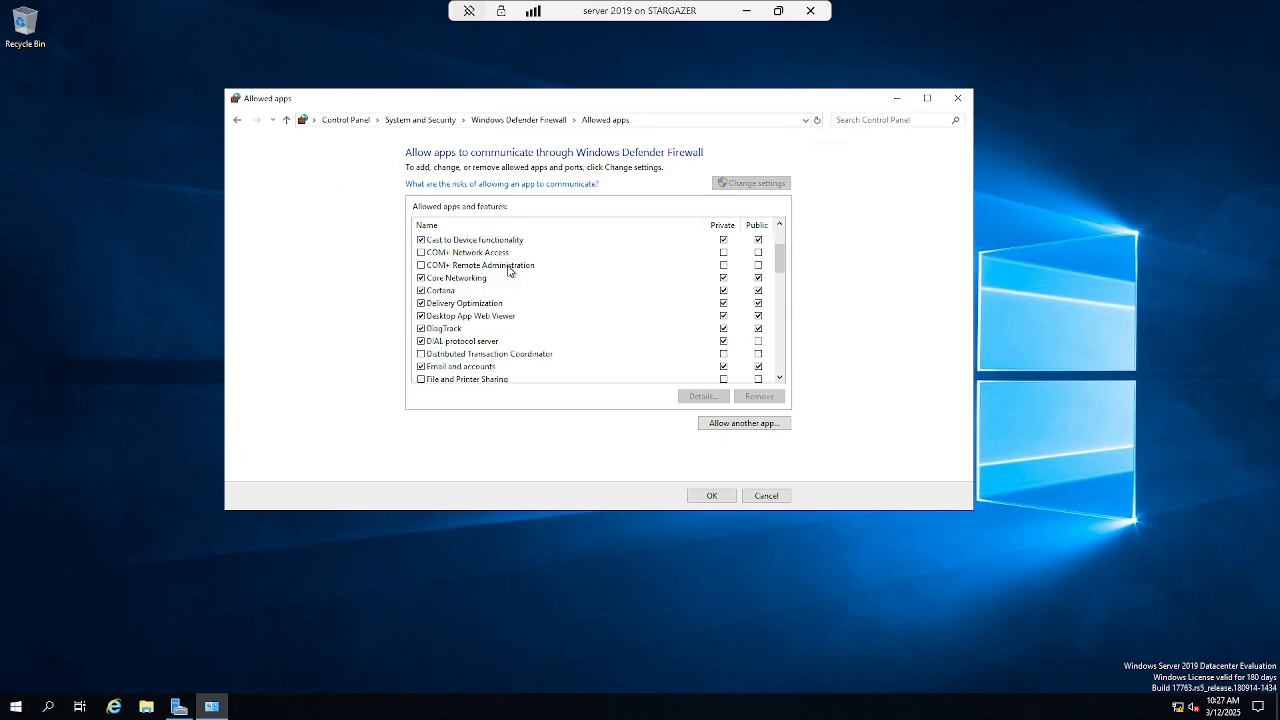
left_click(421, 380)
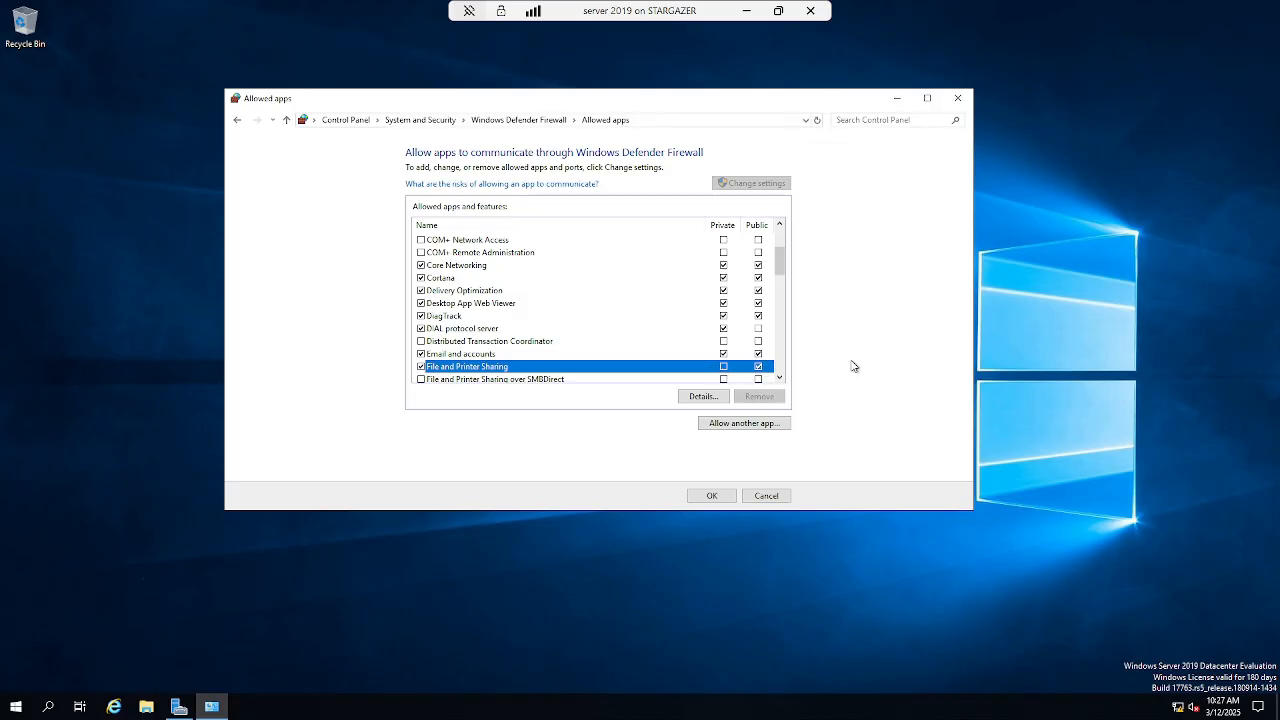
left_click(711, 497)
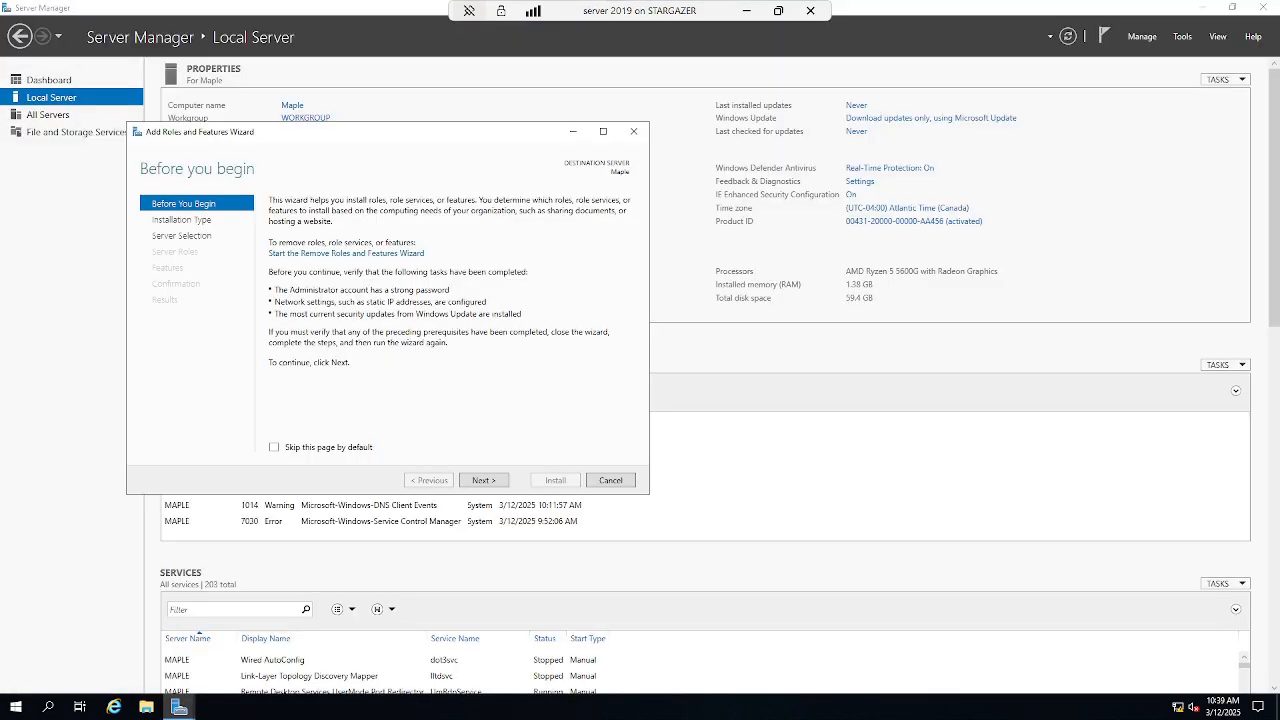
- Select the Active Directory Domain Services and DNS Server roles with their management tools for Maple
left_click(303, 450)
left_click(496, 483)
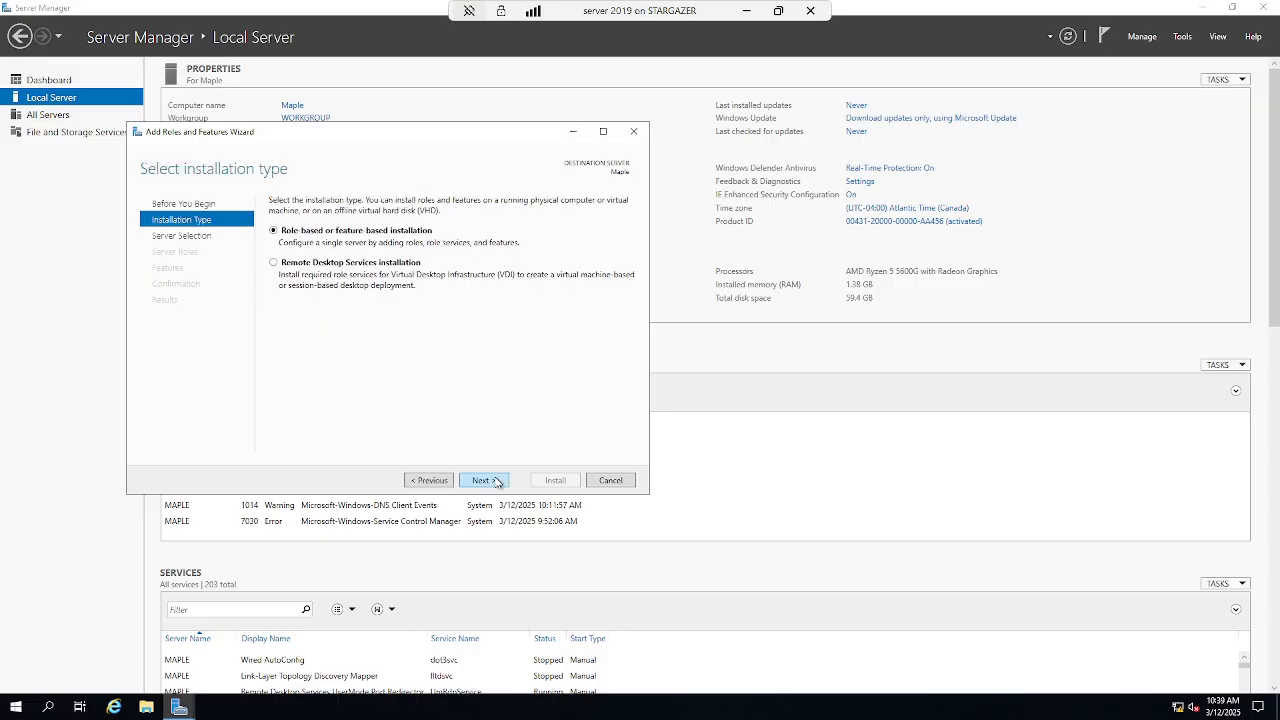
left_click(491, 486)
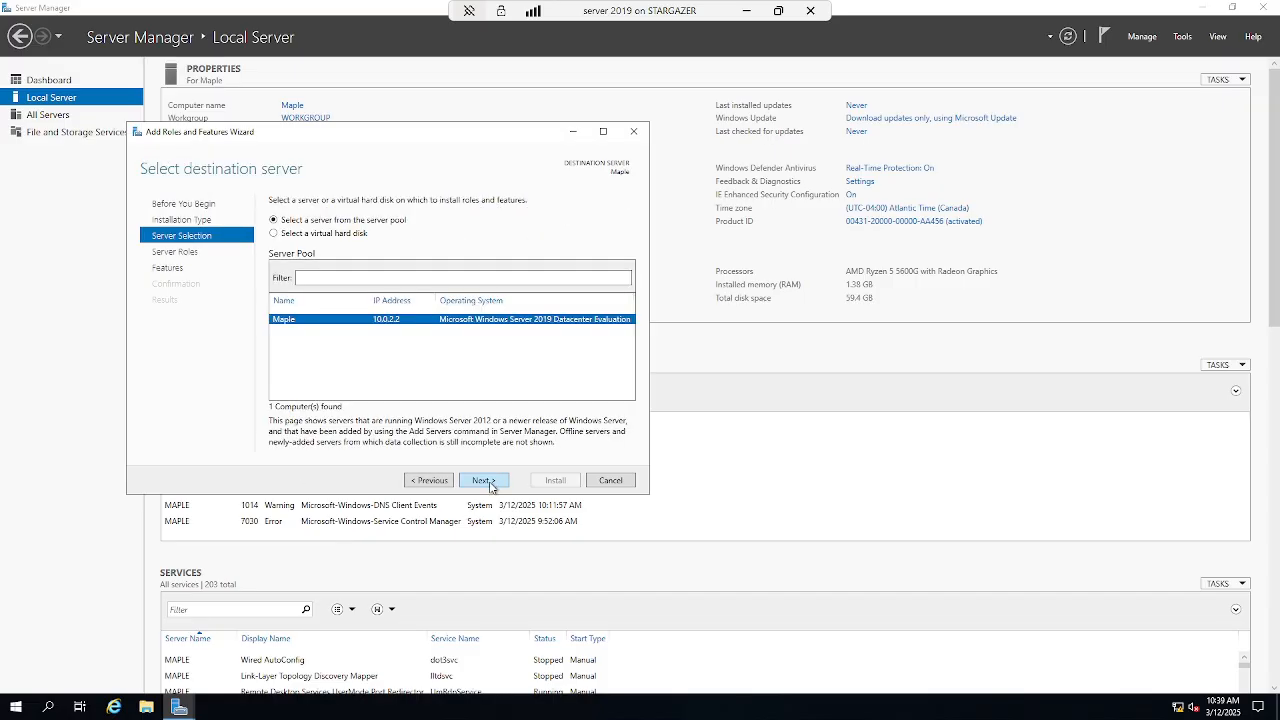
left_click(483, 480)
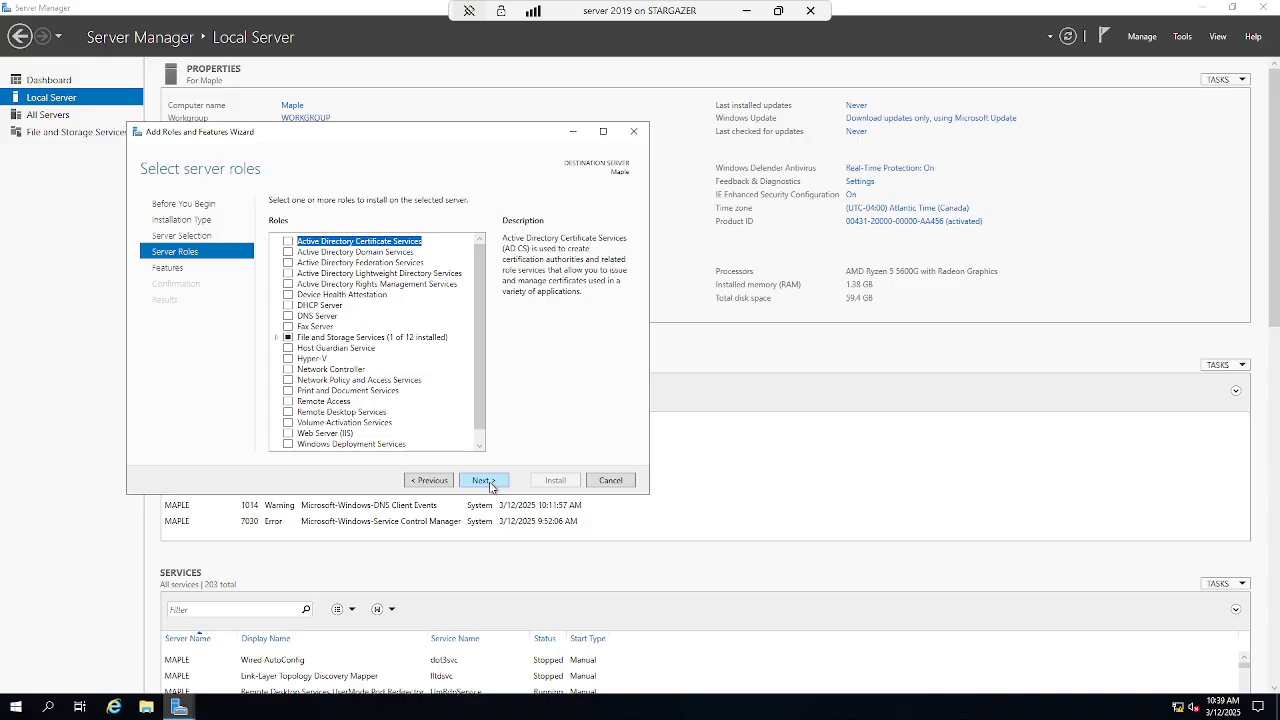
left_click(290, 252)
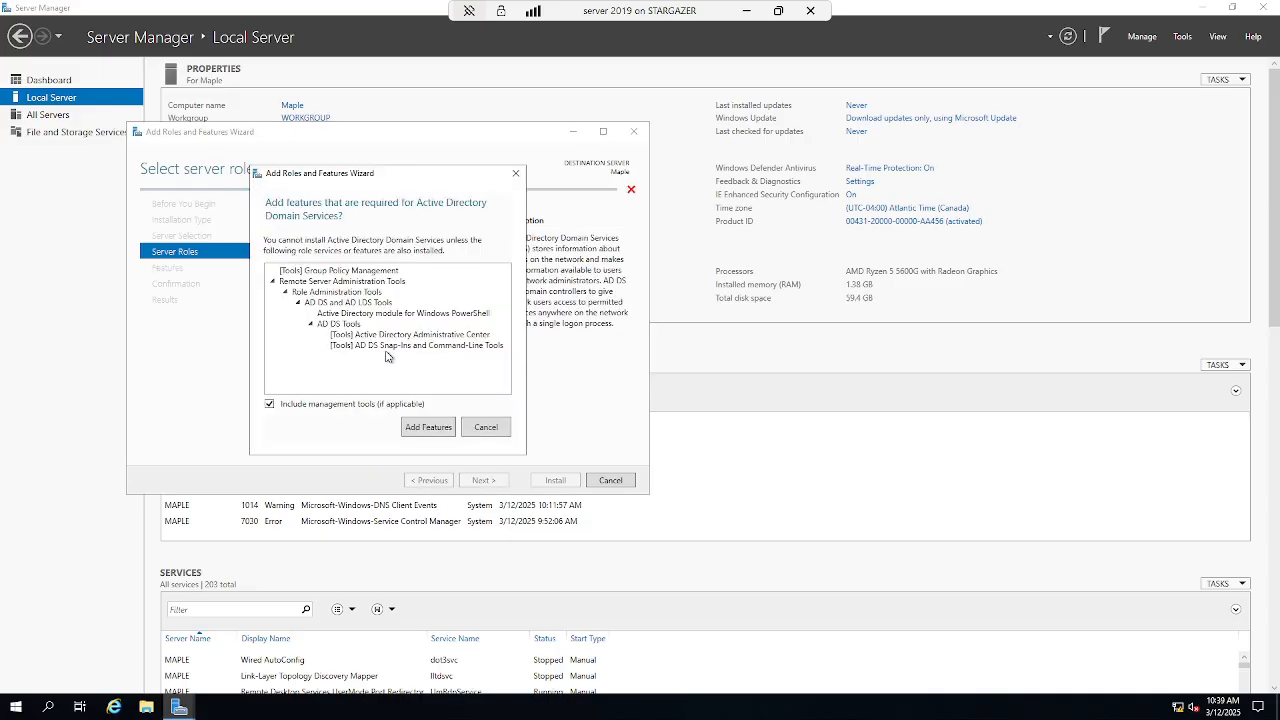
left_click(443, 429)
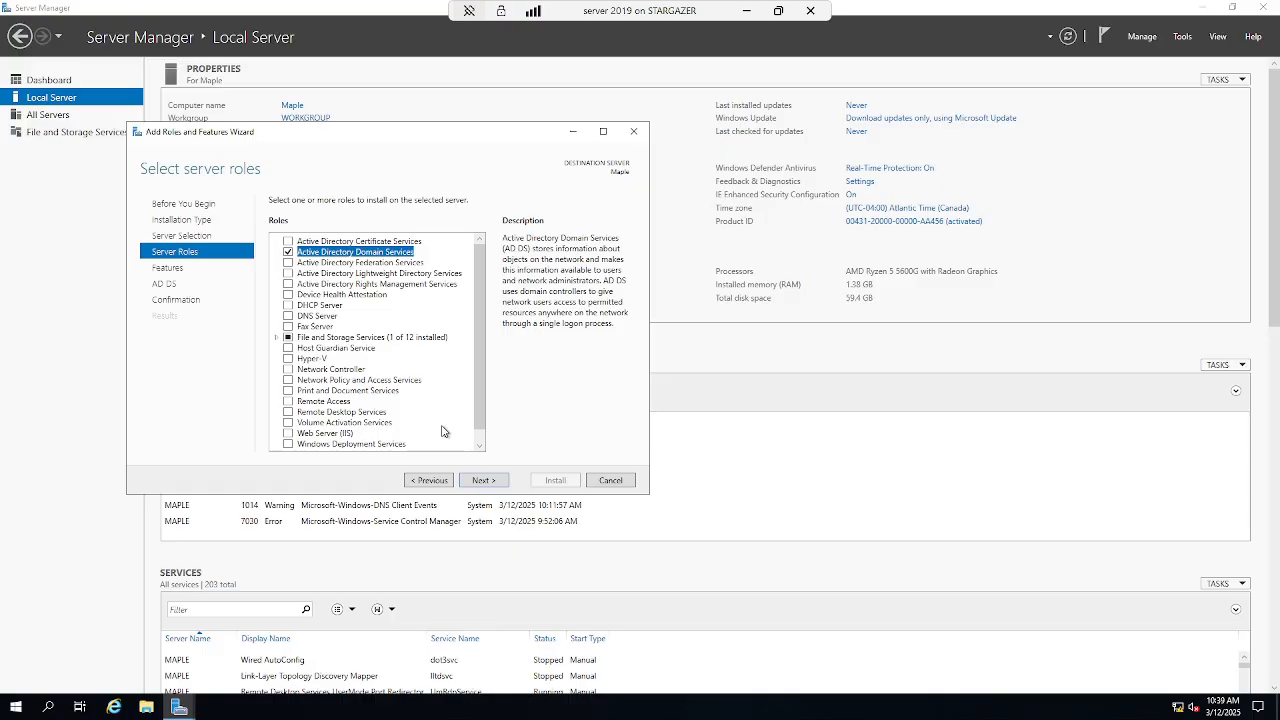
left_click(288, 318)
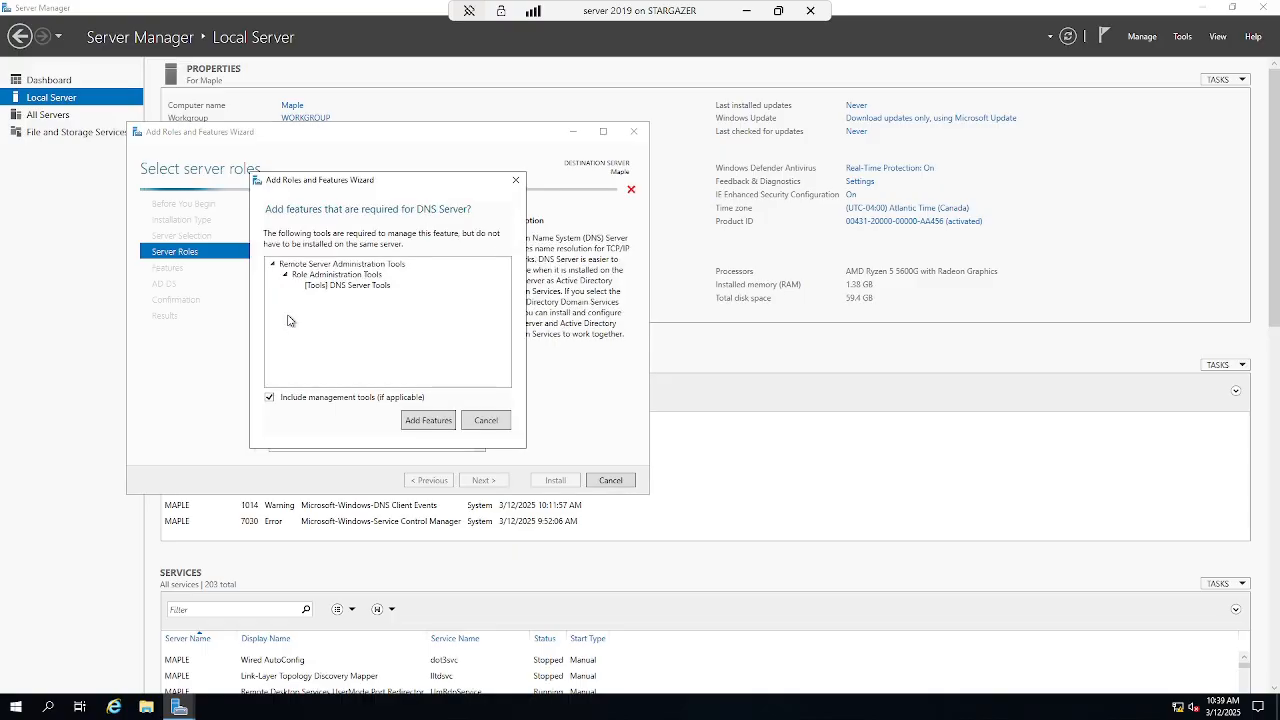
left_click(424, 424)
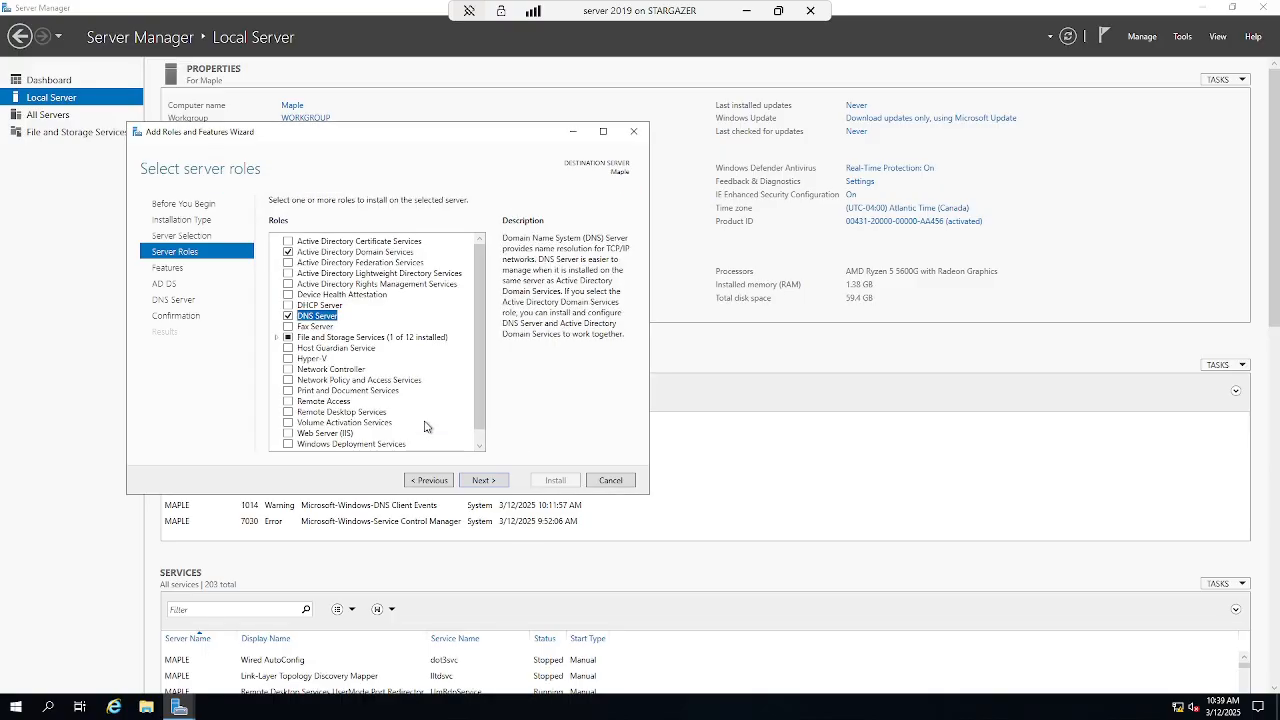
- Accept the features, enable automatic restart, and begin installing the selected roles
left_click(484, 481)
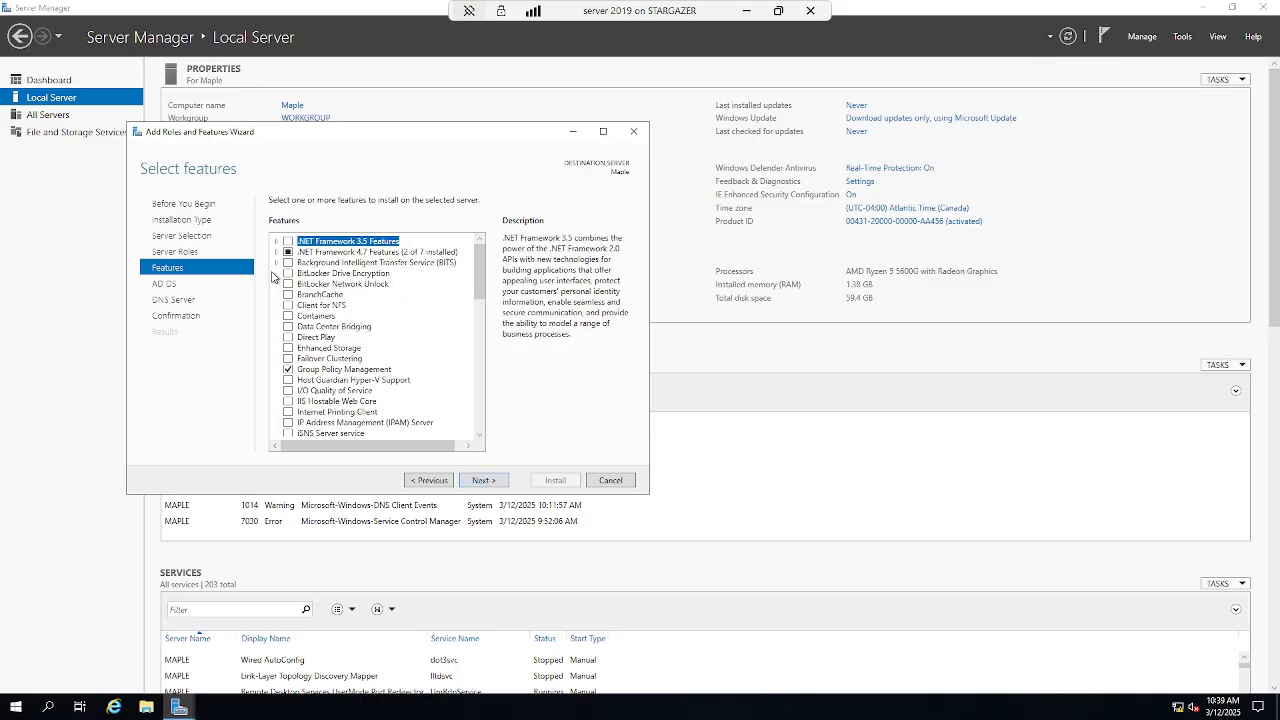
scroll(350, 314, "down", 5)
scroll(350, 316, "down", 5)
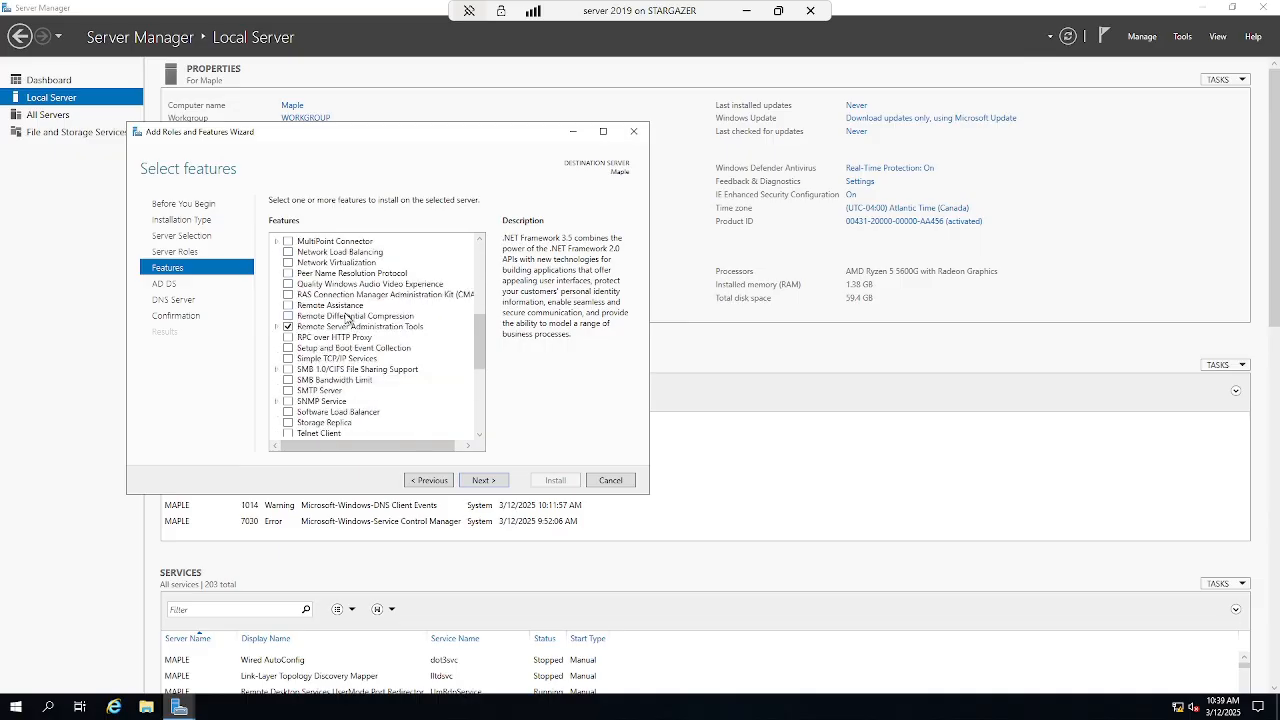
left_click(484, 481)
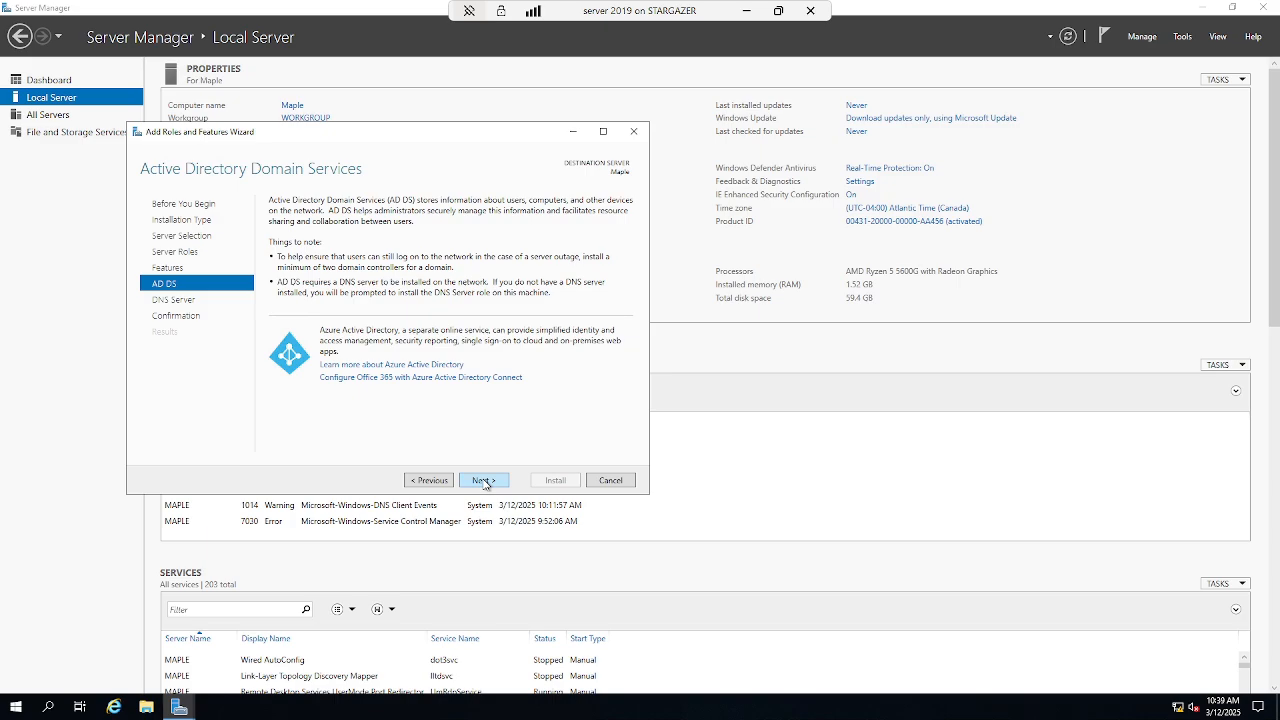
left_click(484, 481)
left_click(484, 481)
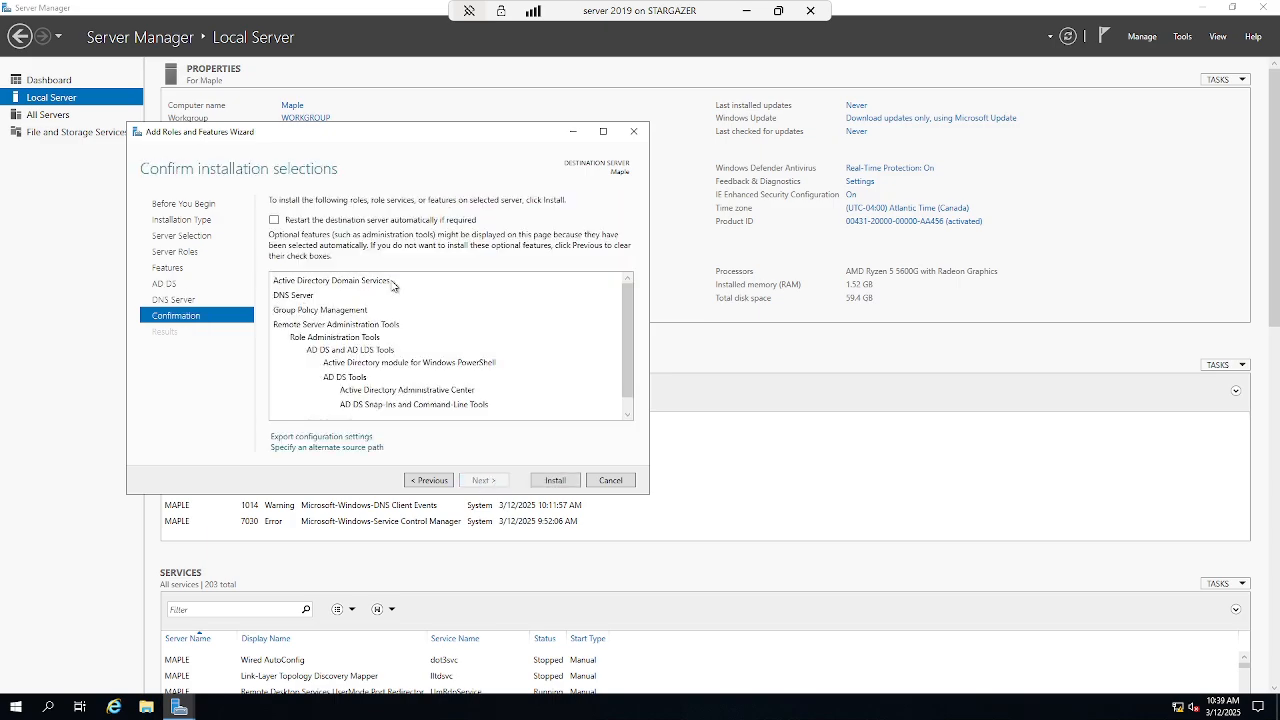
left_click(365, 221)
left_click(678, 399)
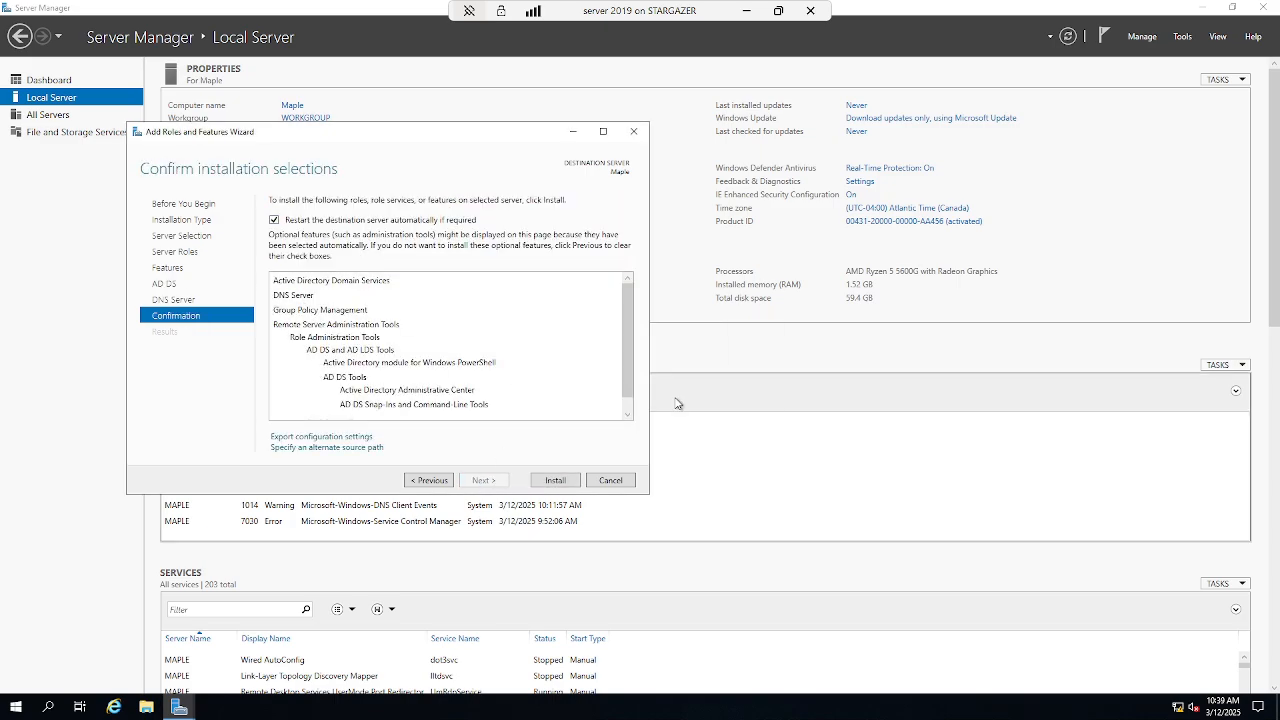
left_click(557, 481)
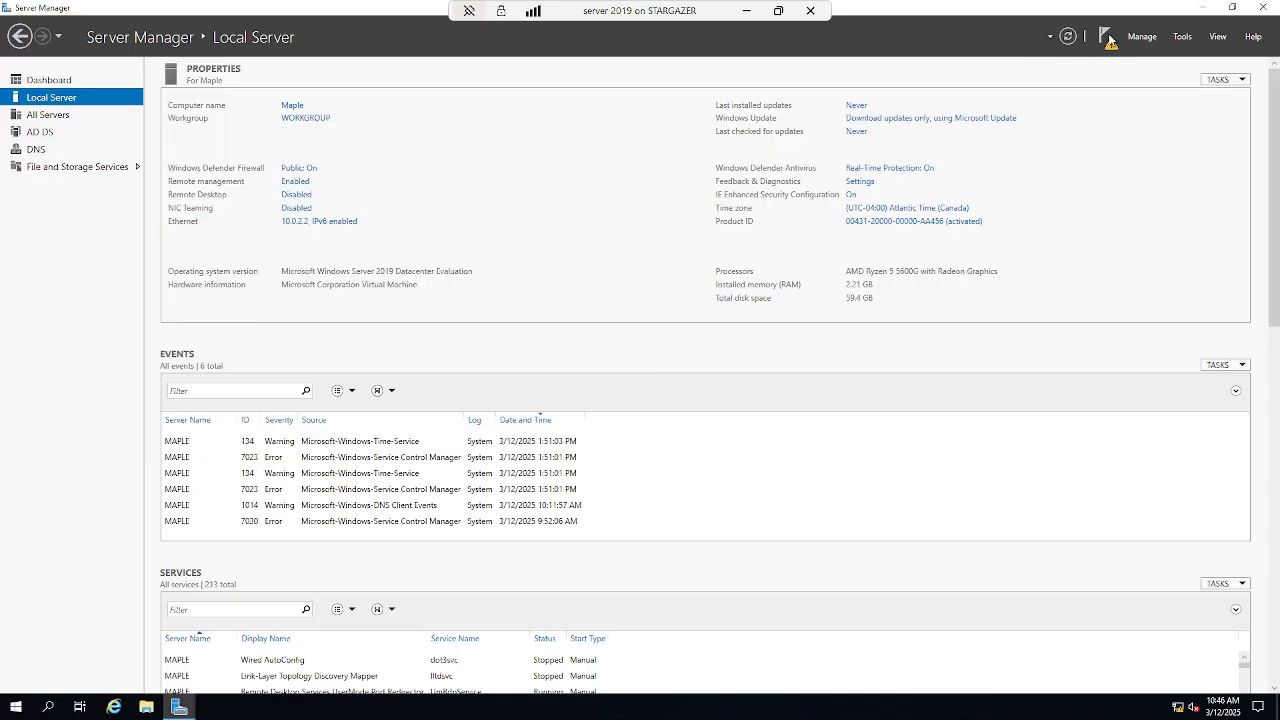
- Start promoting the server to a domain controller in a new forest with root domain maple.org
left_click(1109, 40)
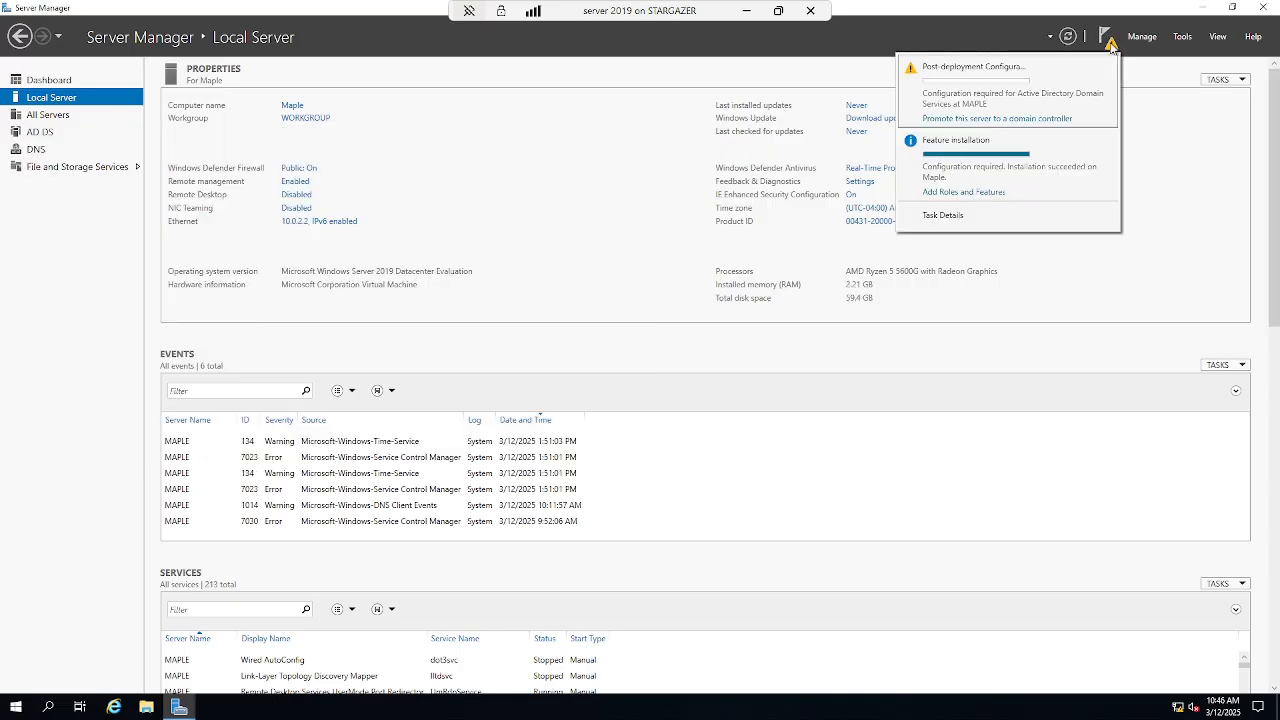
left_click(1042, 119)
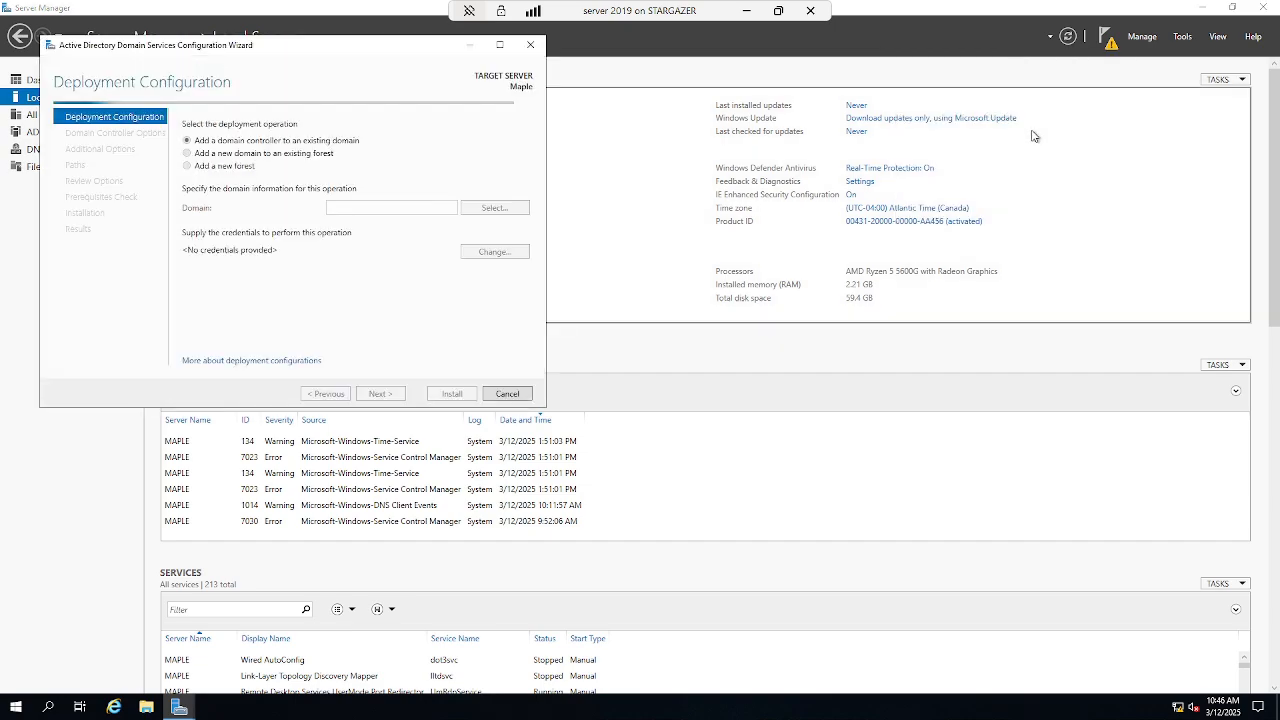
left_click(244, 169)
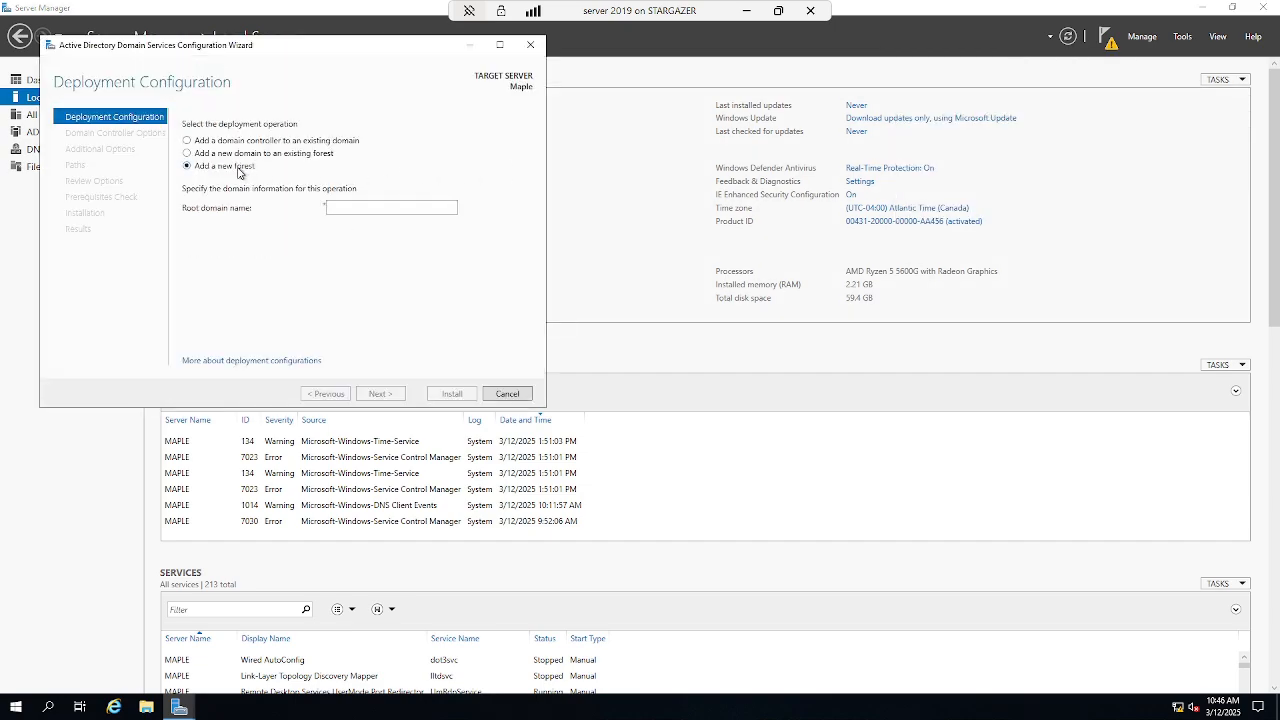
left_click(331, 208)
type("maple.org")
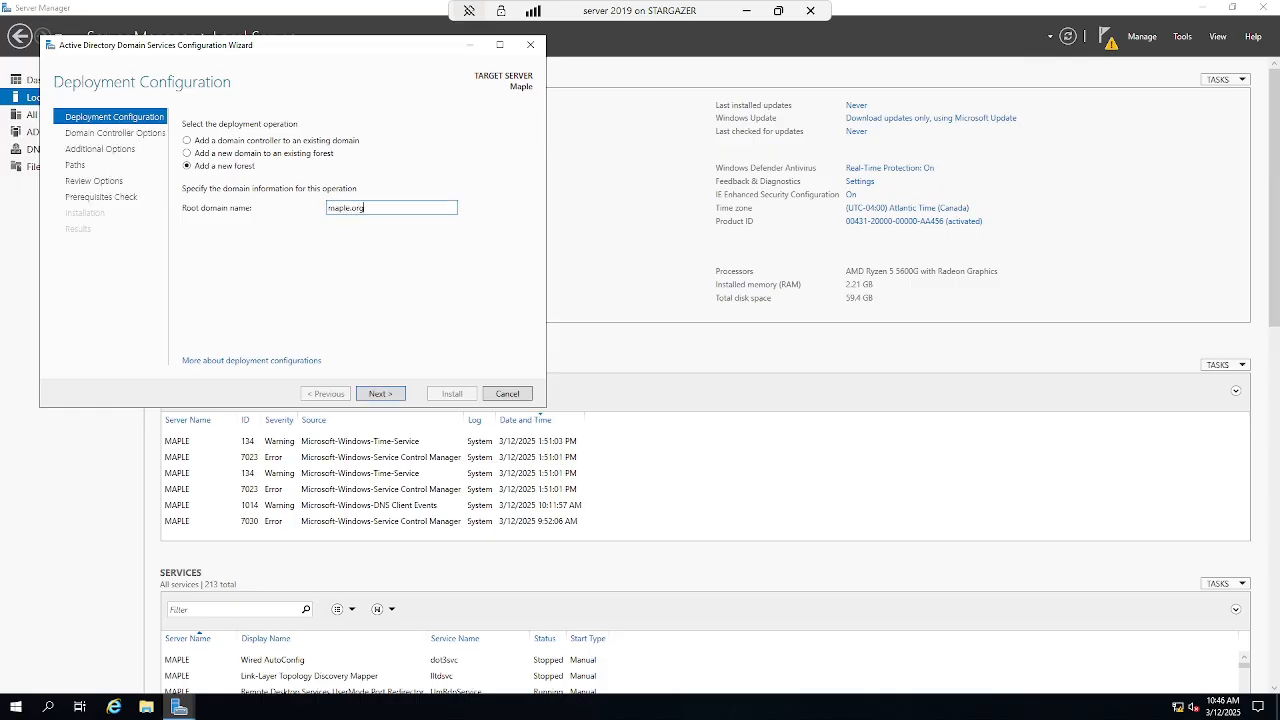
left_click(390, 395)
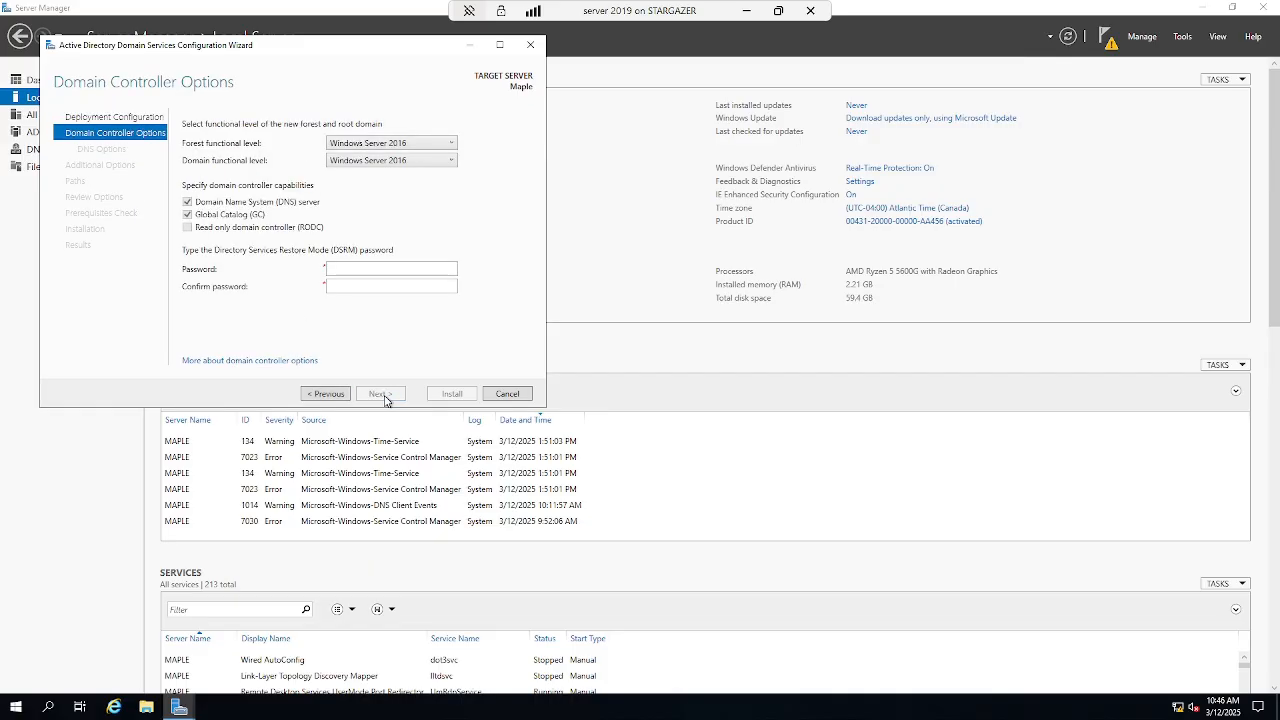
- Keep Windows Server 2016 functional levels and enter and confirm the DSRM password
left_click(403, 146)
left_click(403, 146)
left_click(368, 267)
left_click(366, 286)
type("•")
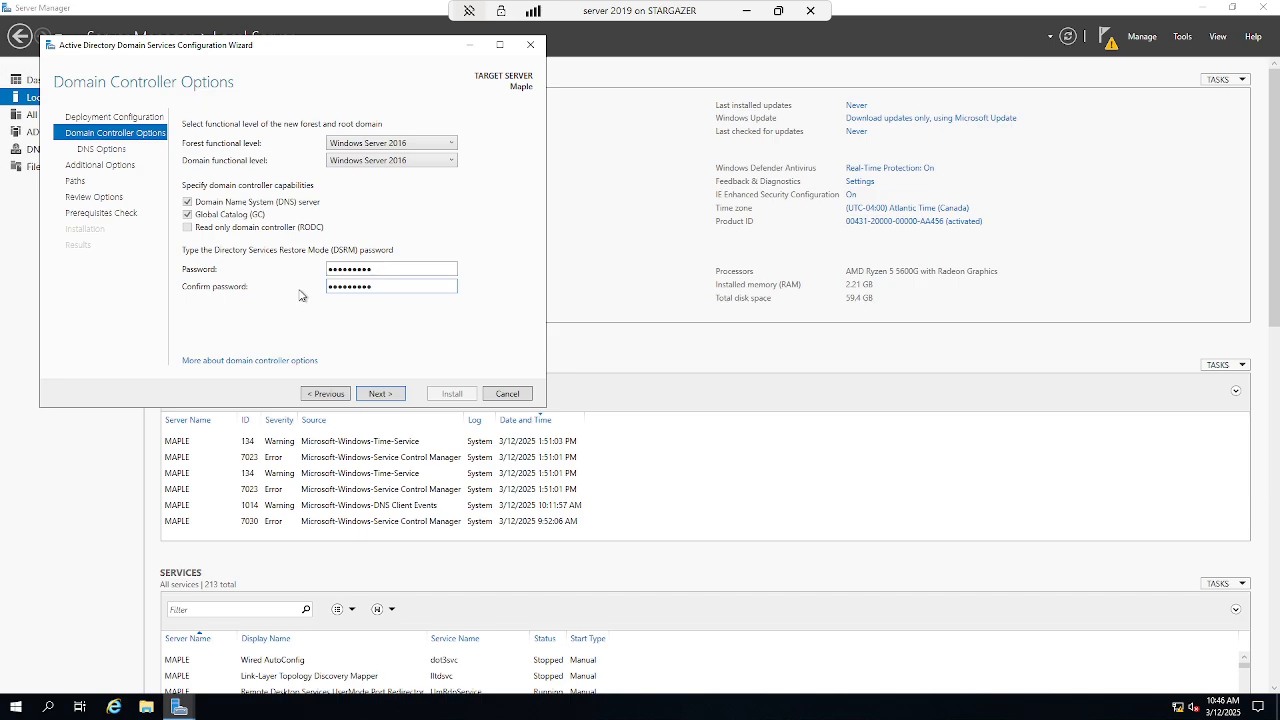
left_click(375, 399)
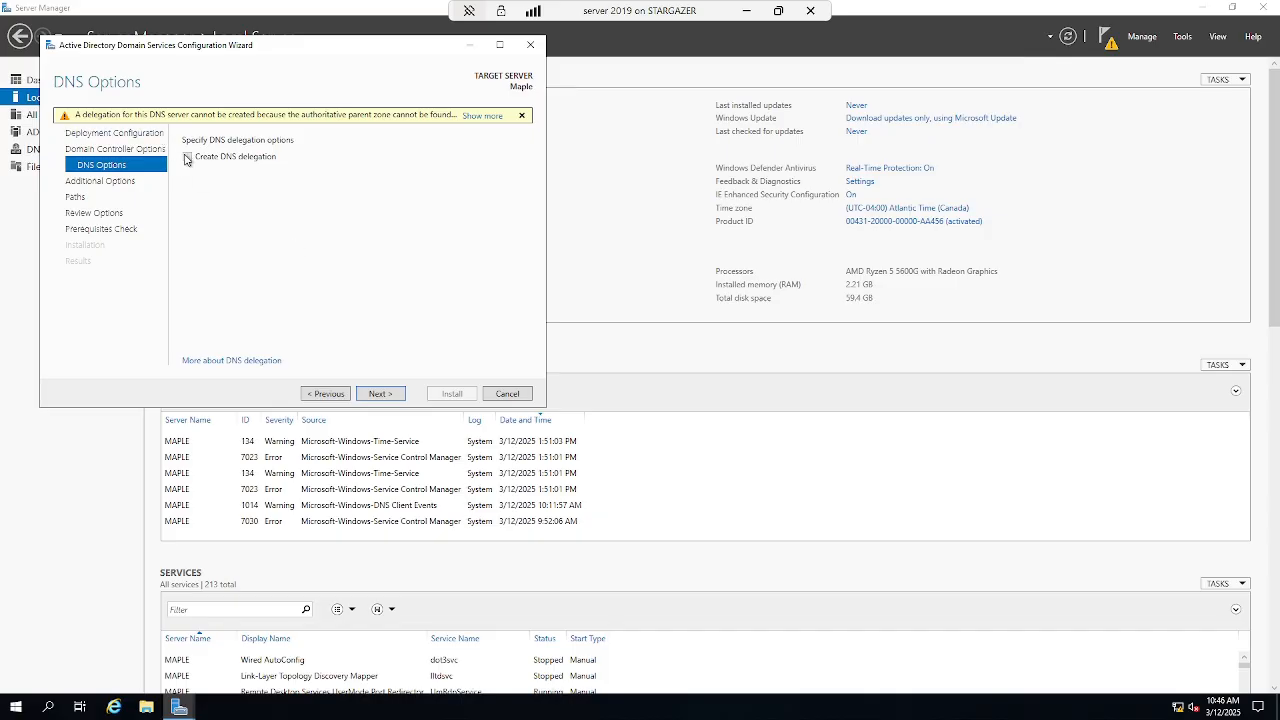
- Skip DNS delegation and accept MAPLE0 as the NetBIOS domain name
left_click(390, 395)
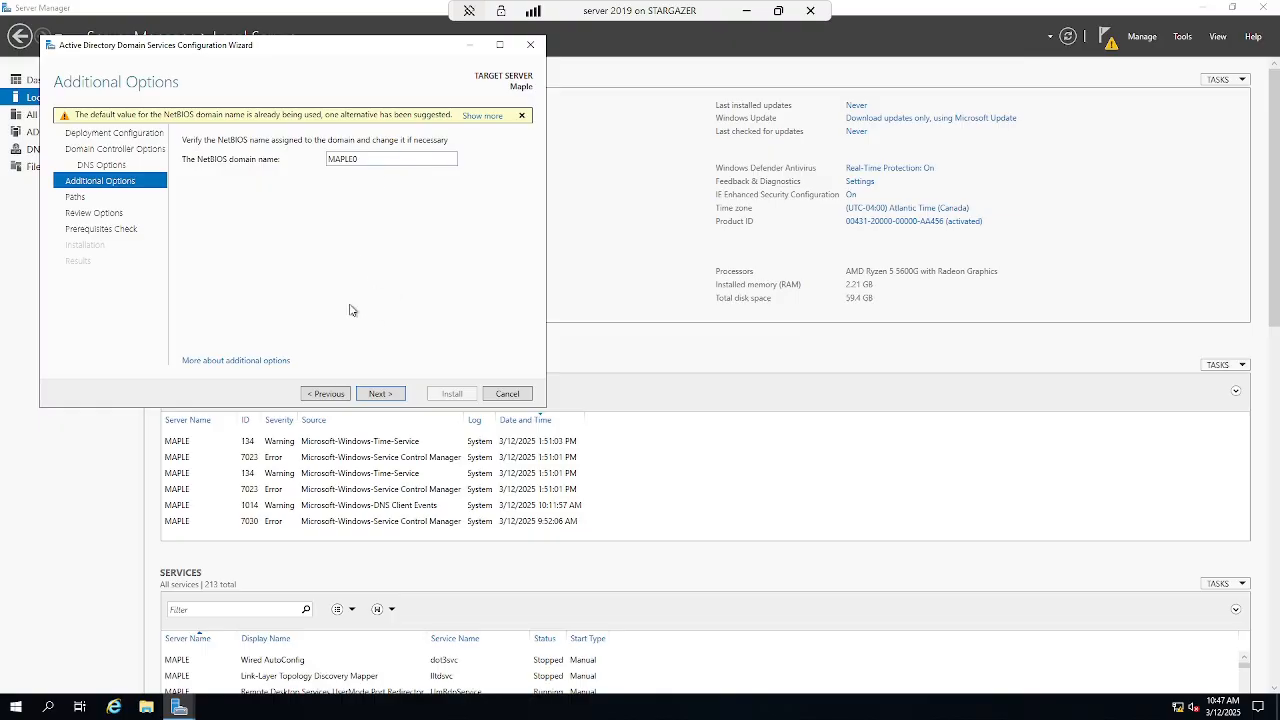
left_click(397, 396)
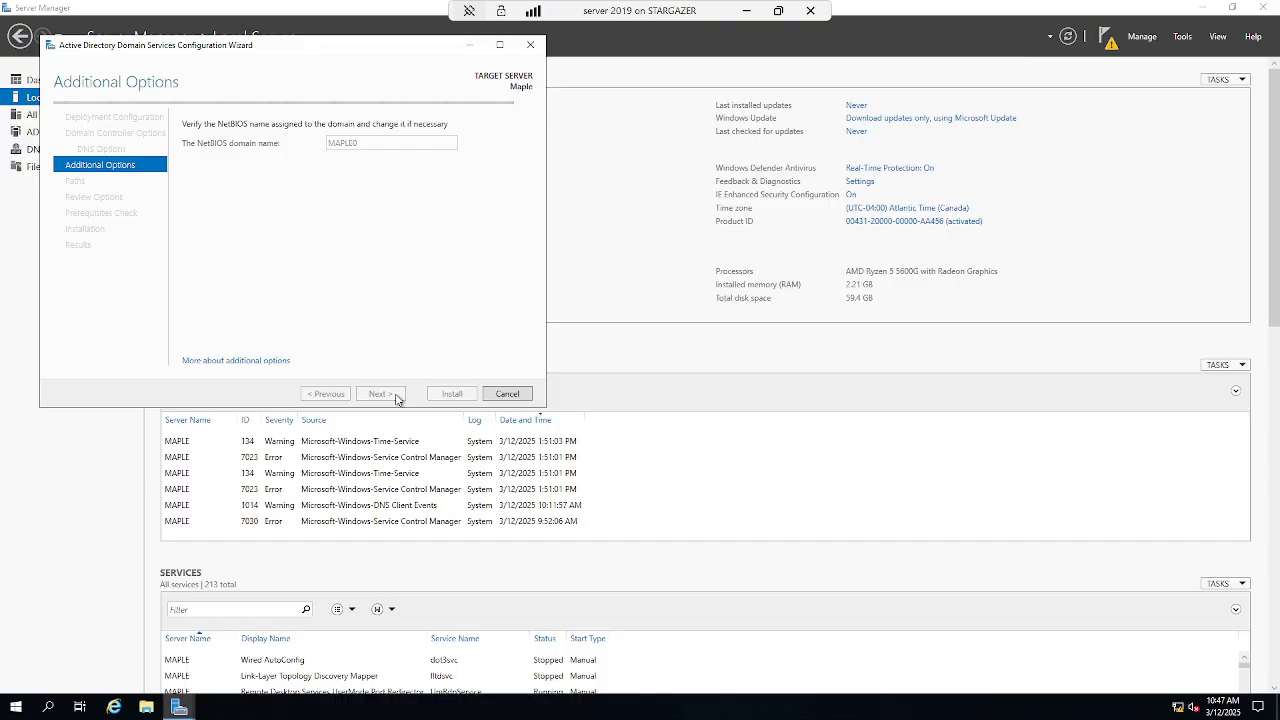
left_click(397, 396)
- Keep the default database and SYSVOL paths, pass the prerequisites check, and install AD DS
left_click(397, 396)
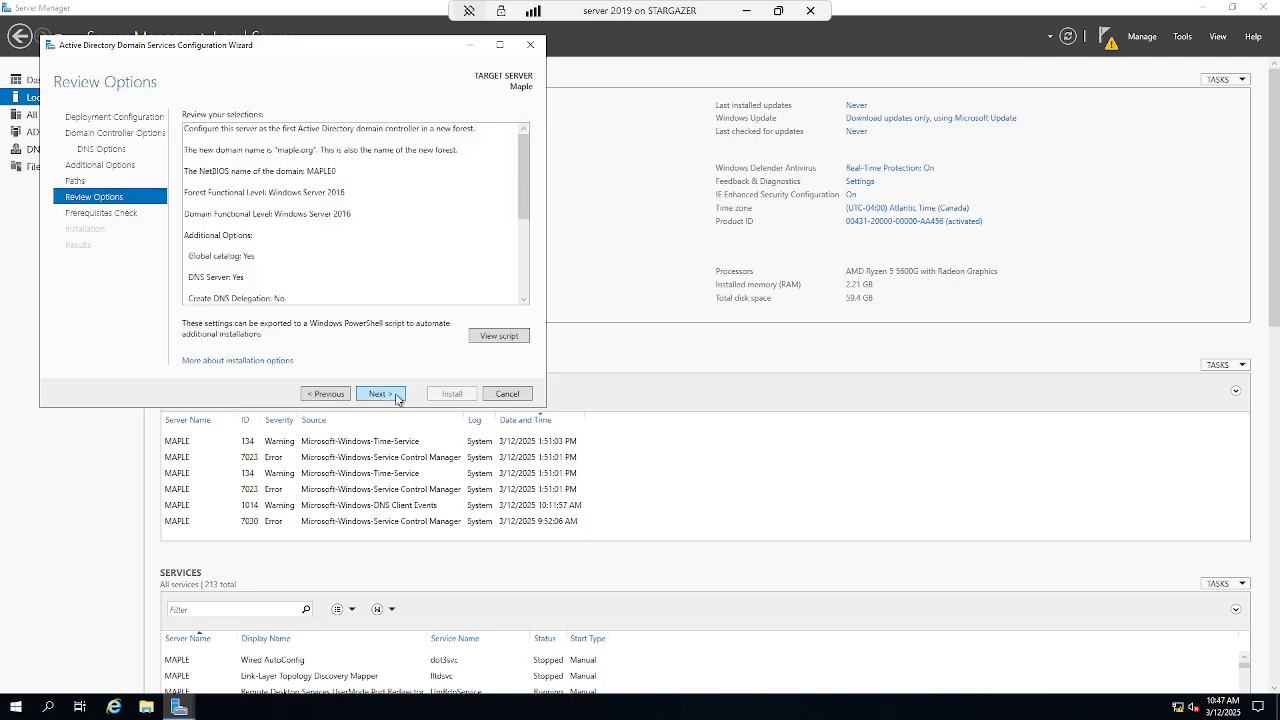
scroll(393, 251, "down", 5)
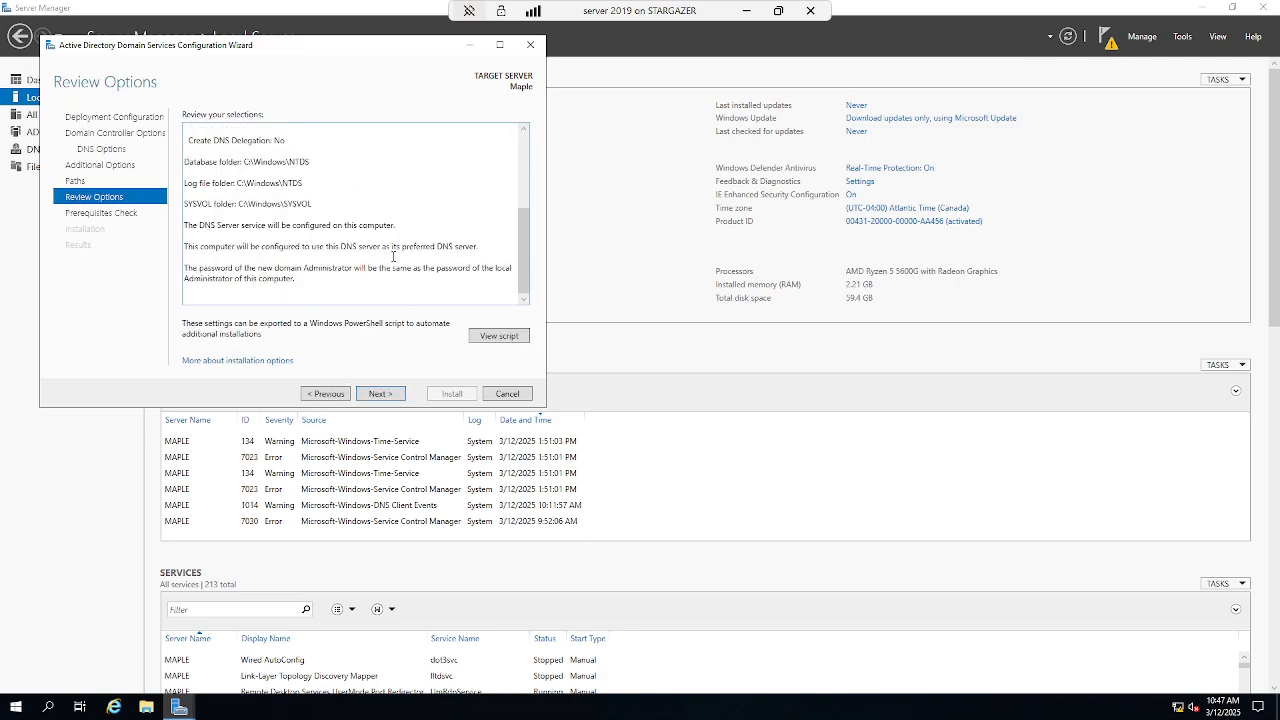
left_click(391, 396)
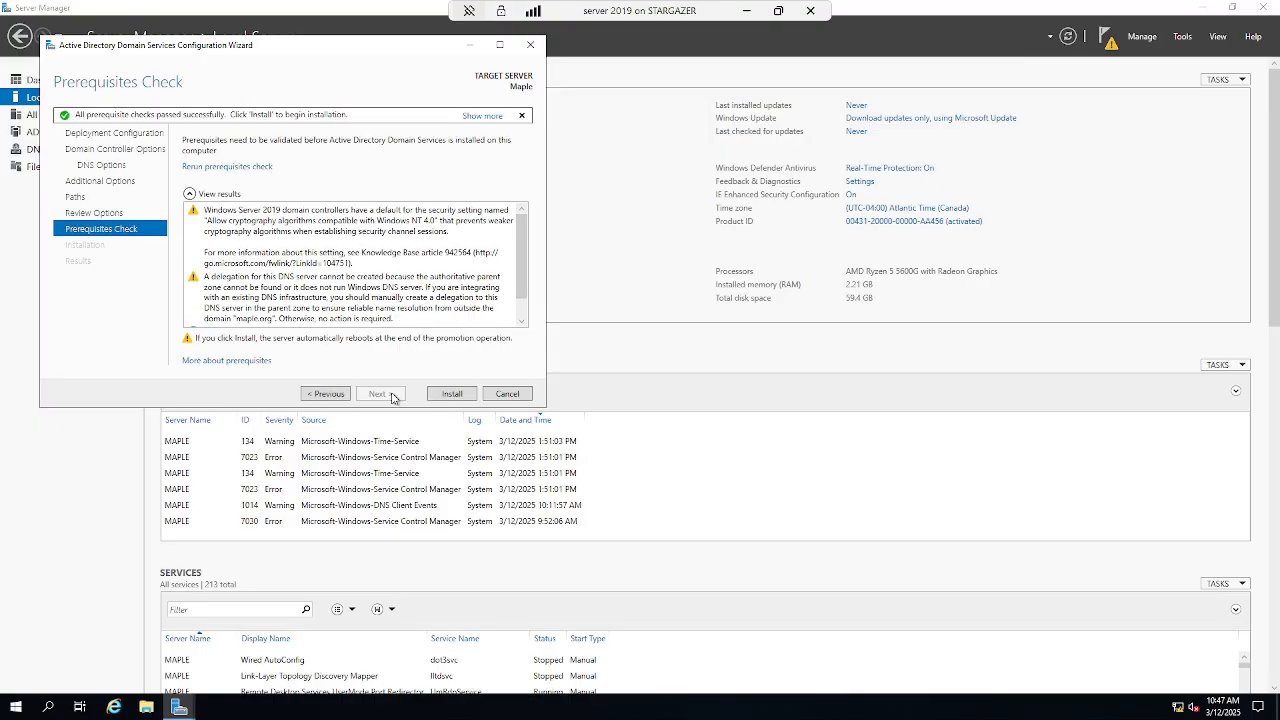
scroll(373, 256, "down", 1)
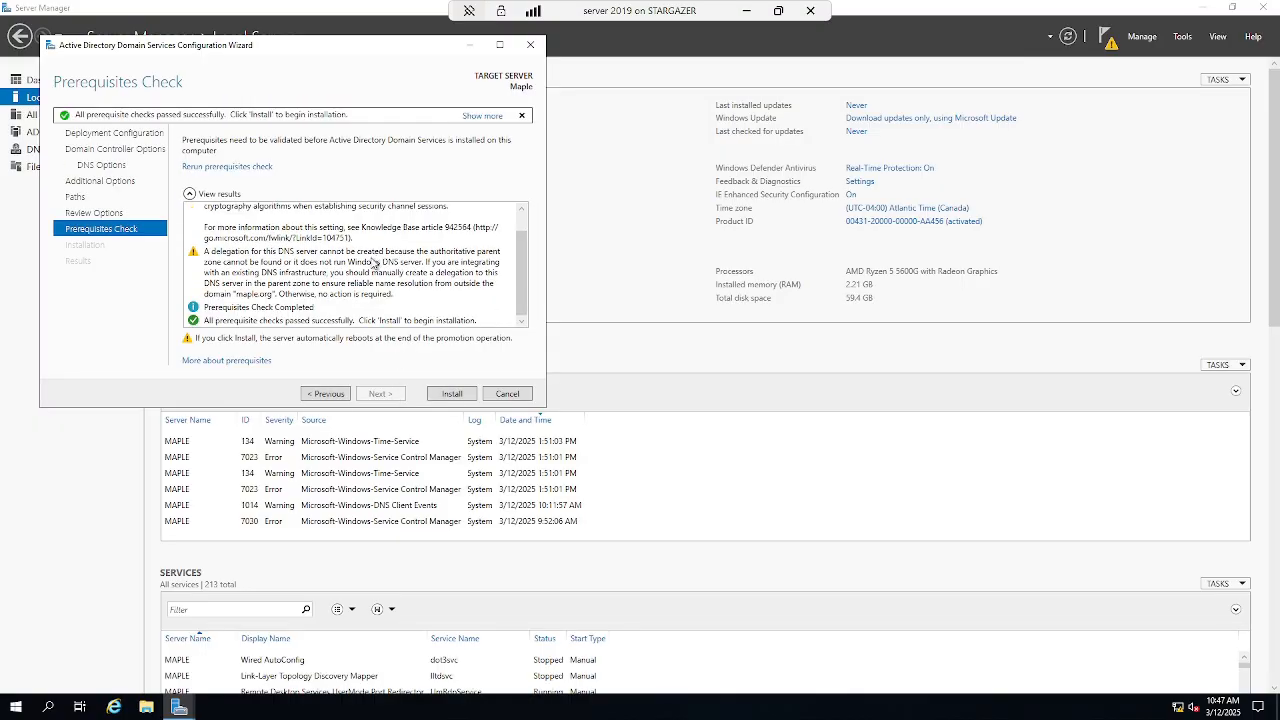
scroll(374, 260, "up", 1)
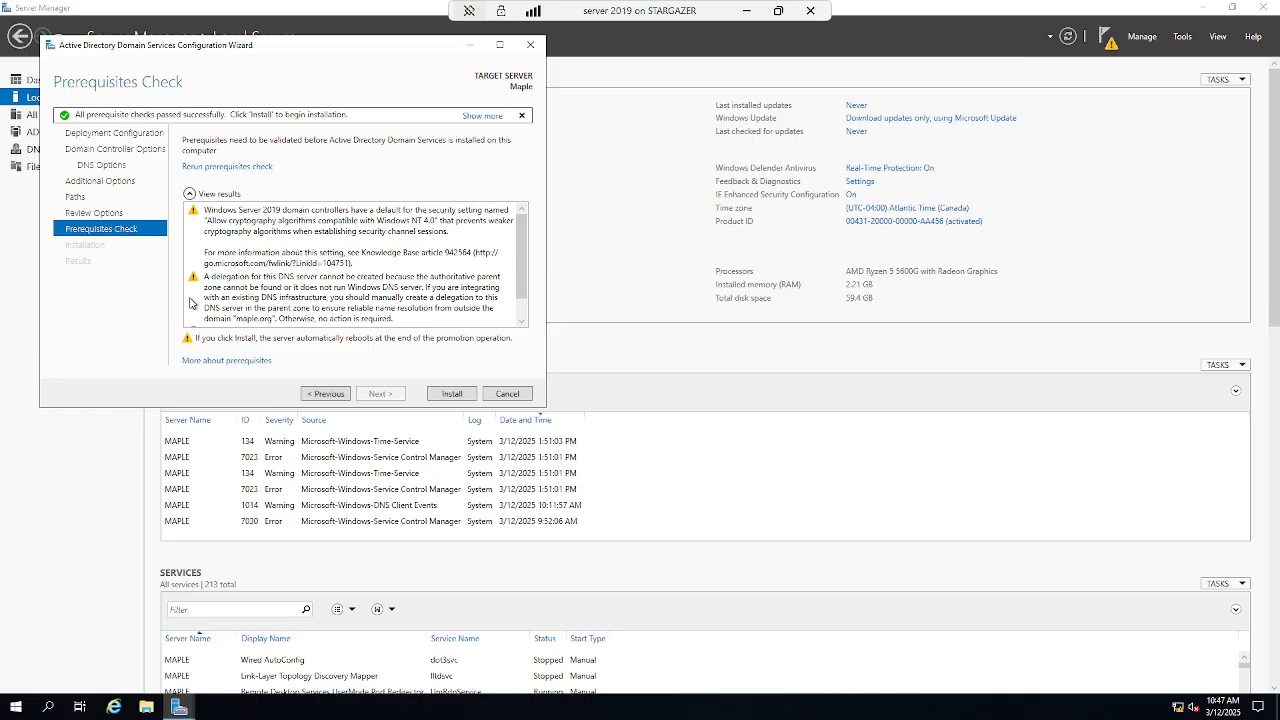
scroll(312, 270, "down", 1)
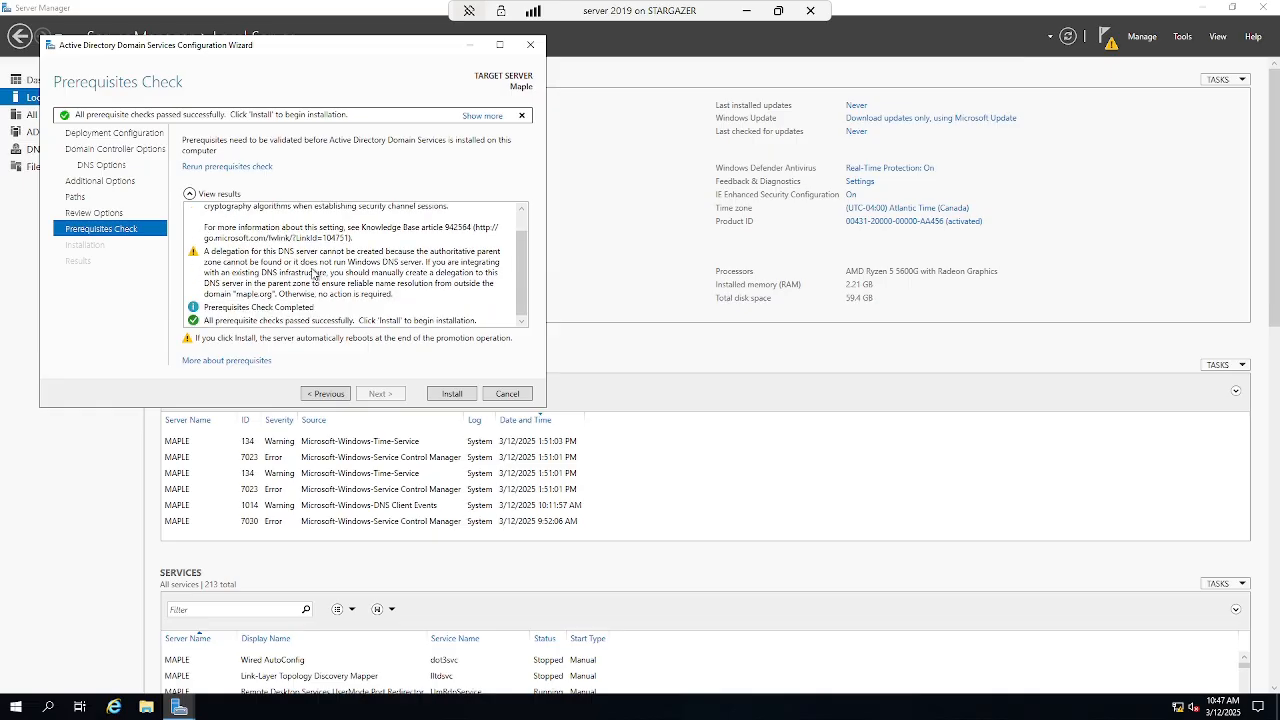
left_click(450, 394)
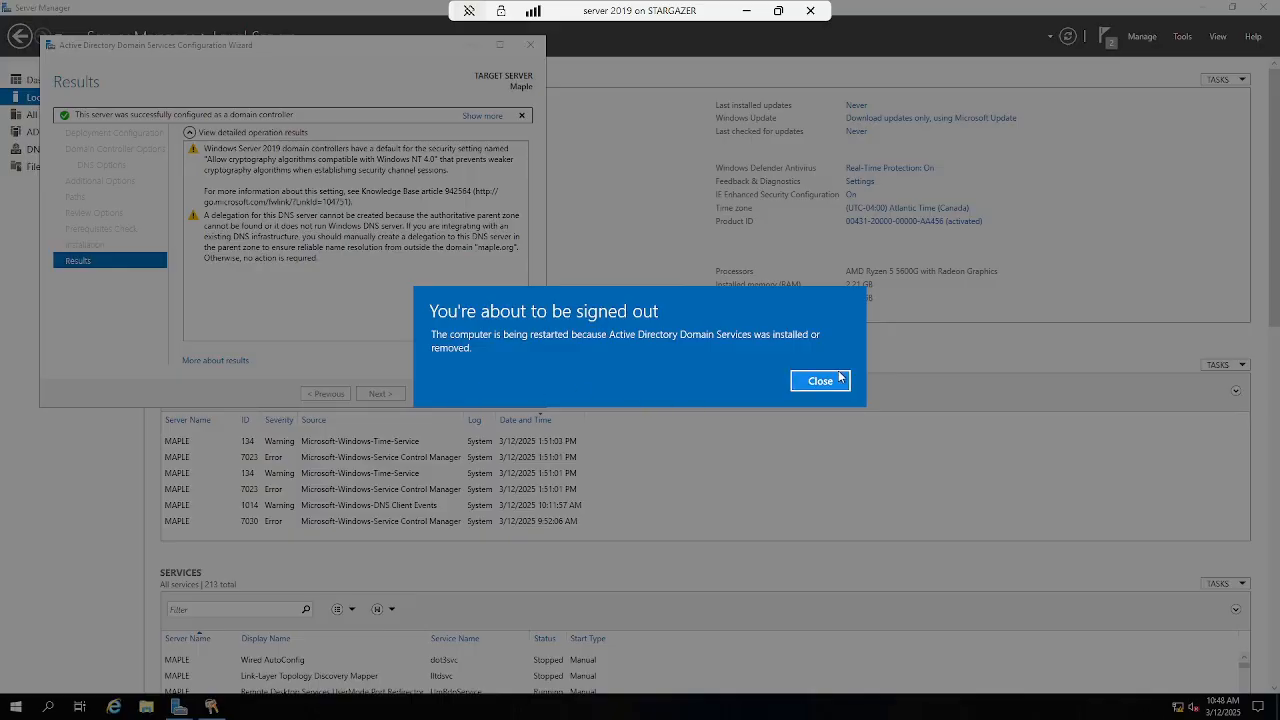
- Close the wizard and restart the server with reason 'Operating System: Recovery (Planned)'
left_click(840, 378)
left_click(462, 394)
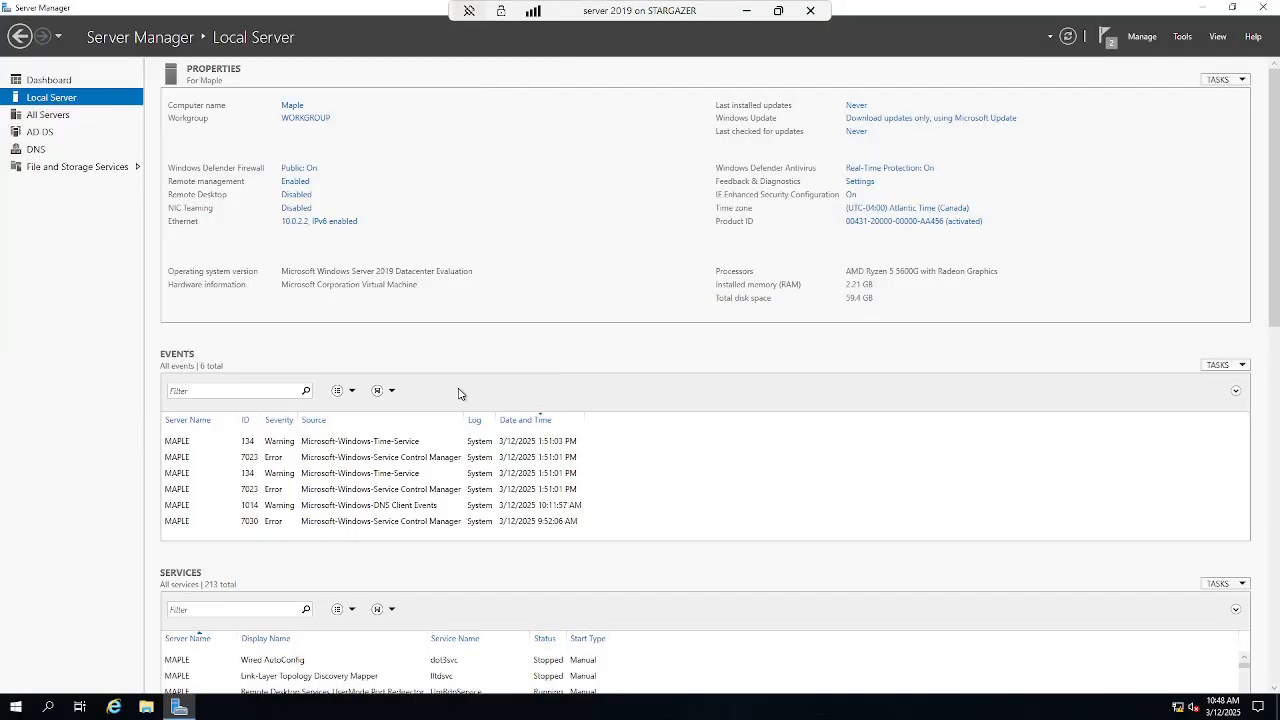
left_click(15, 707)
left_click(16, 677)
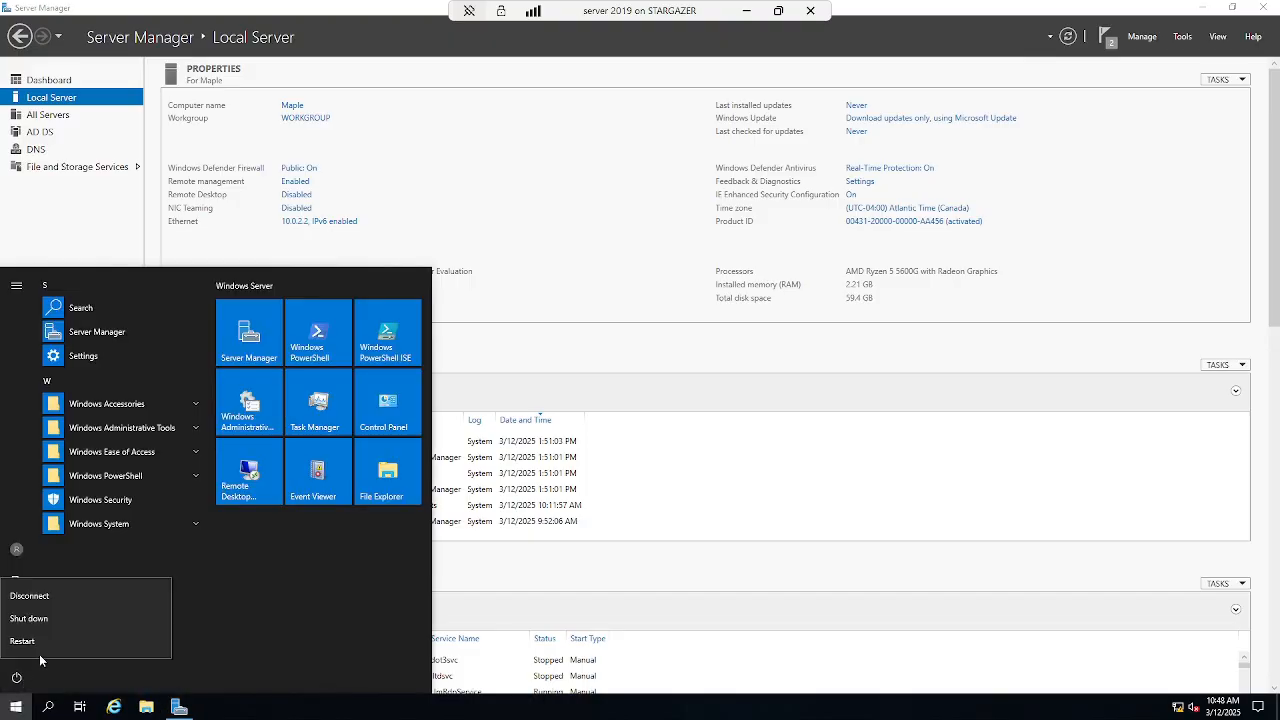
left_click(42, 648)
left_click(93, 608)
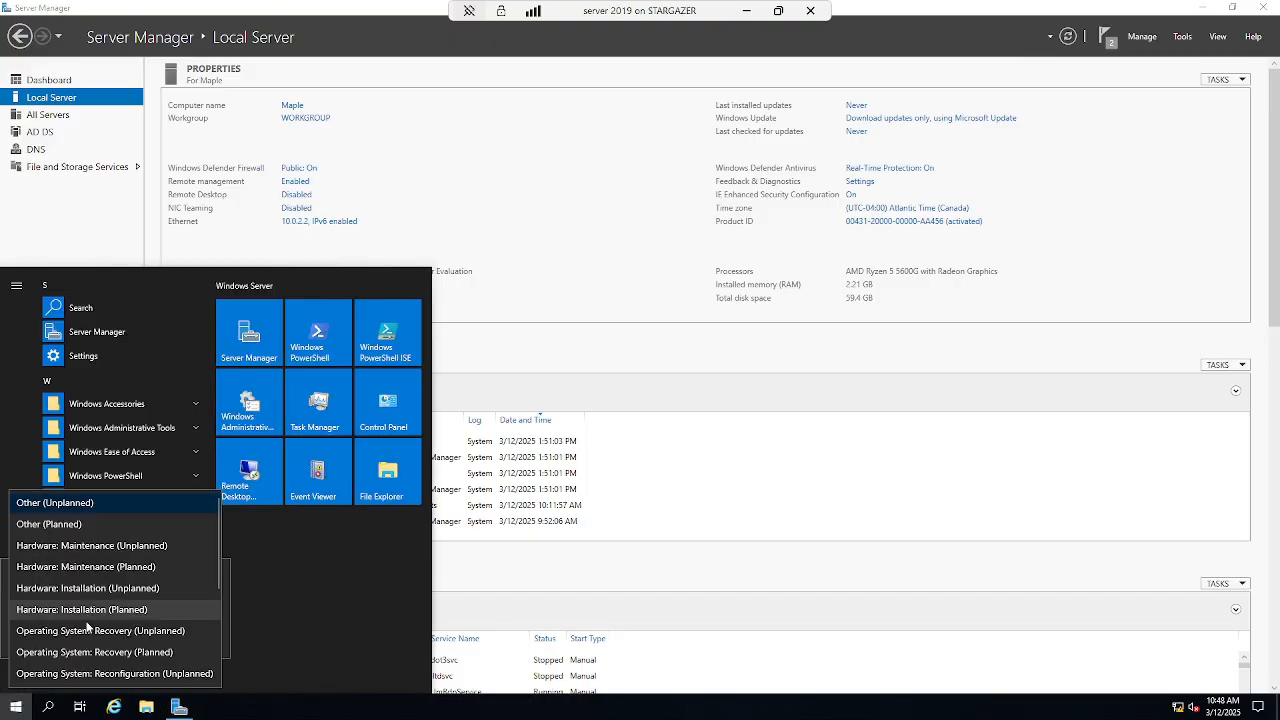
left_click(96, 651)
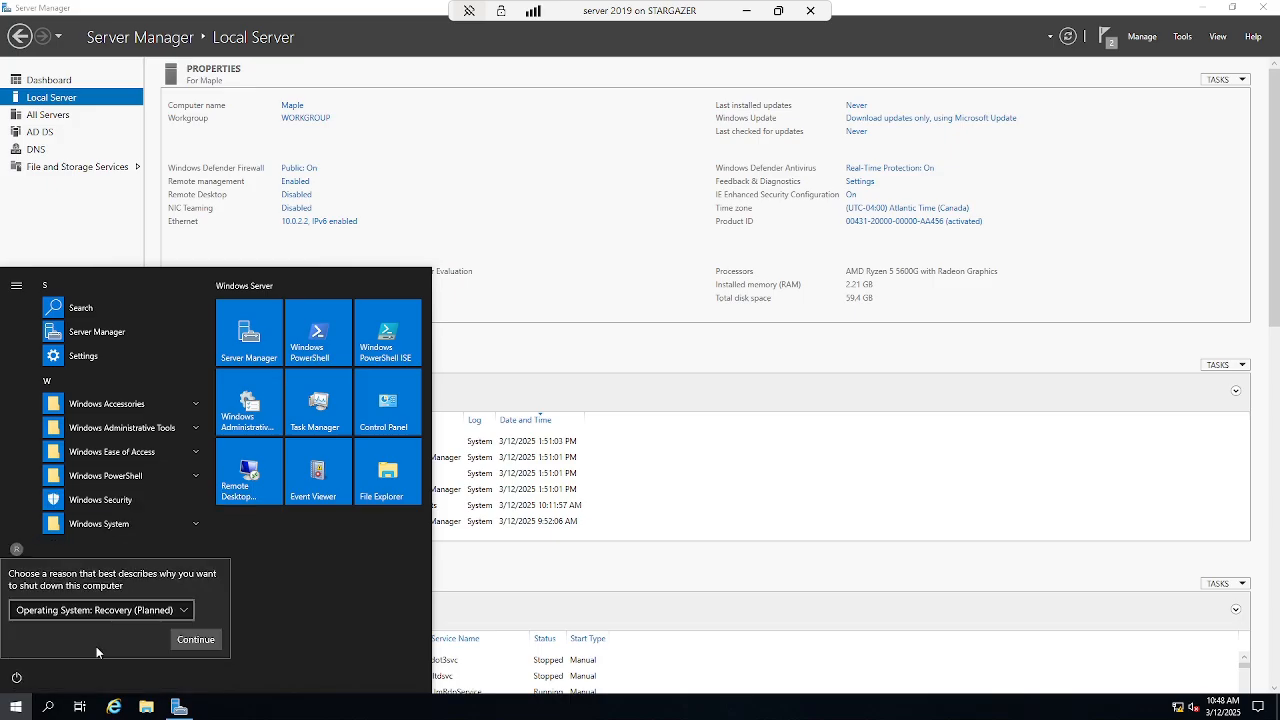
left_click(183, 648)
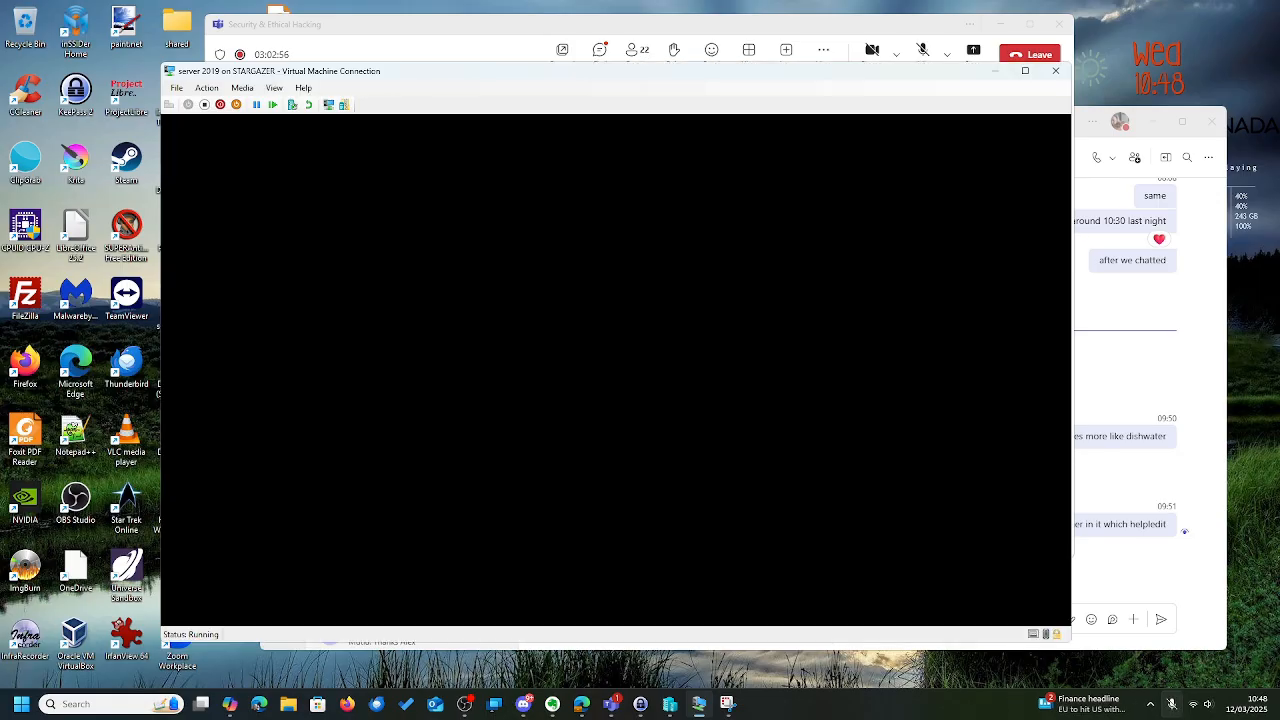
left_click(1025, 72)
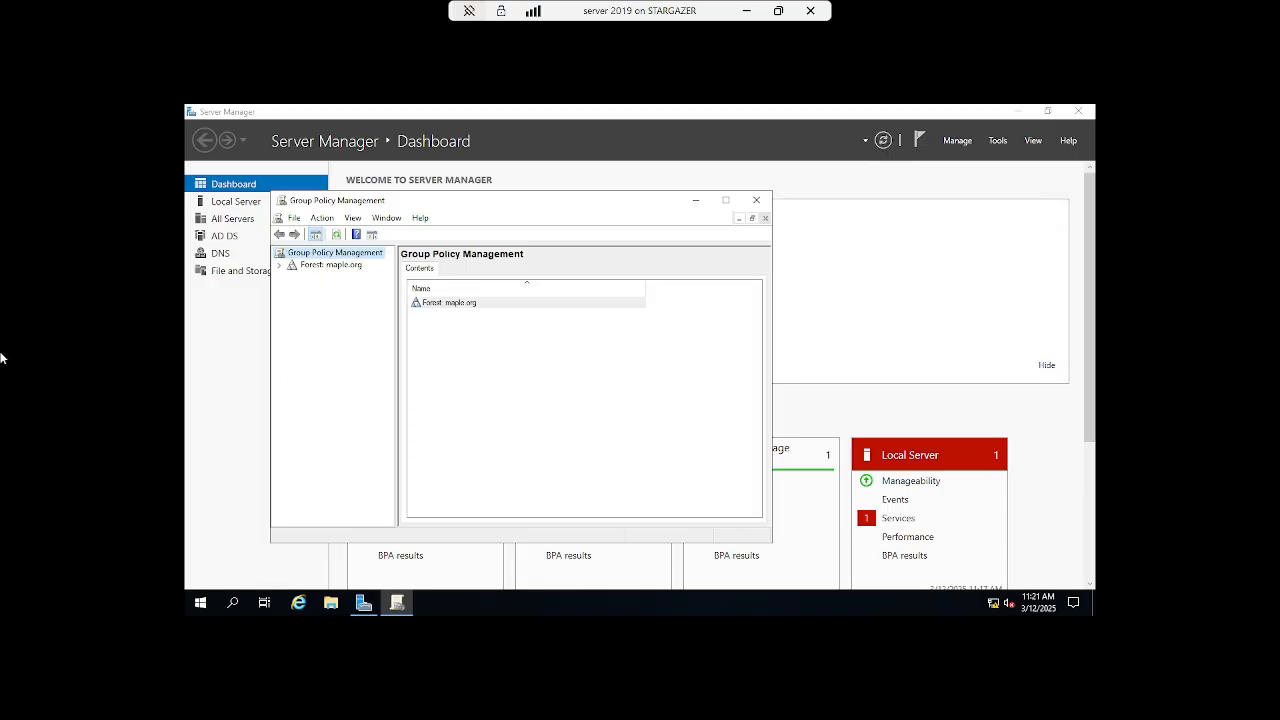
- Expand the maple.org forest and domain down to Group Policy Objects, showing the two default GPOs
left_click(279, 265)
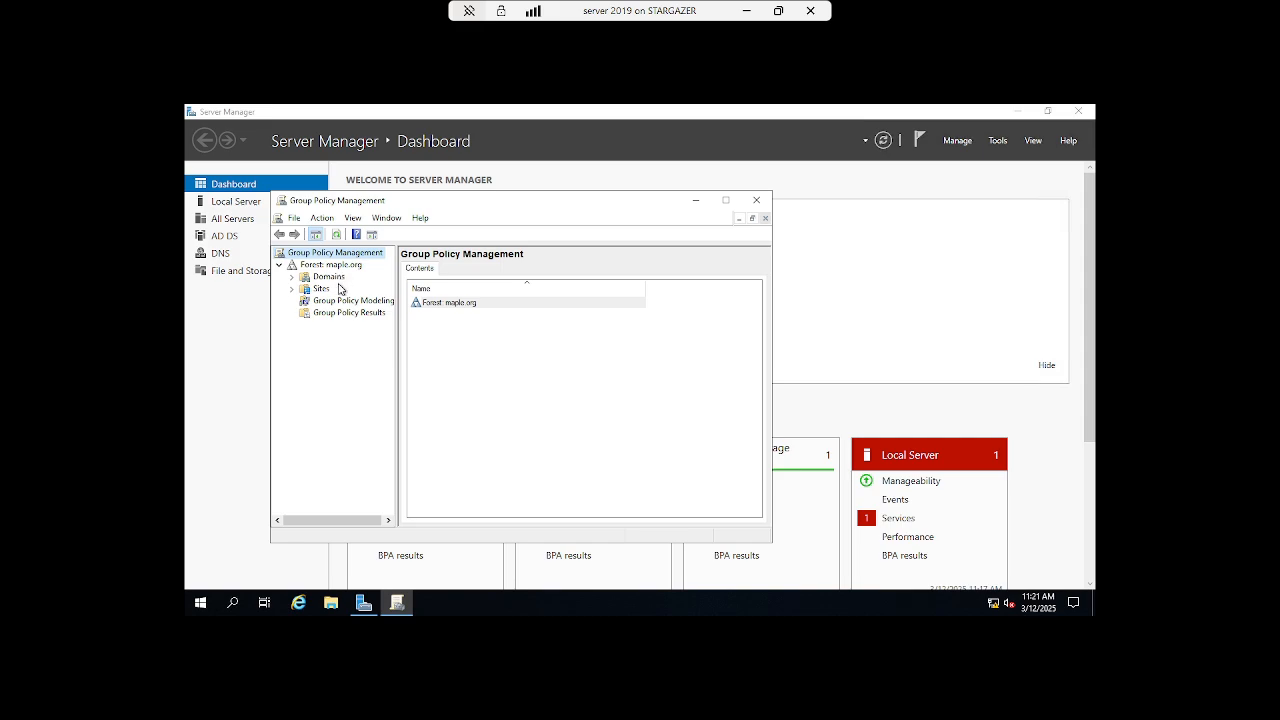
left_click(294, 279)
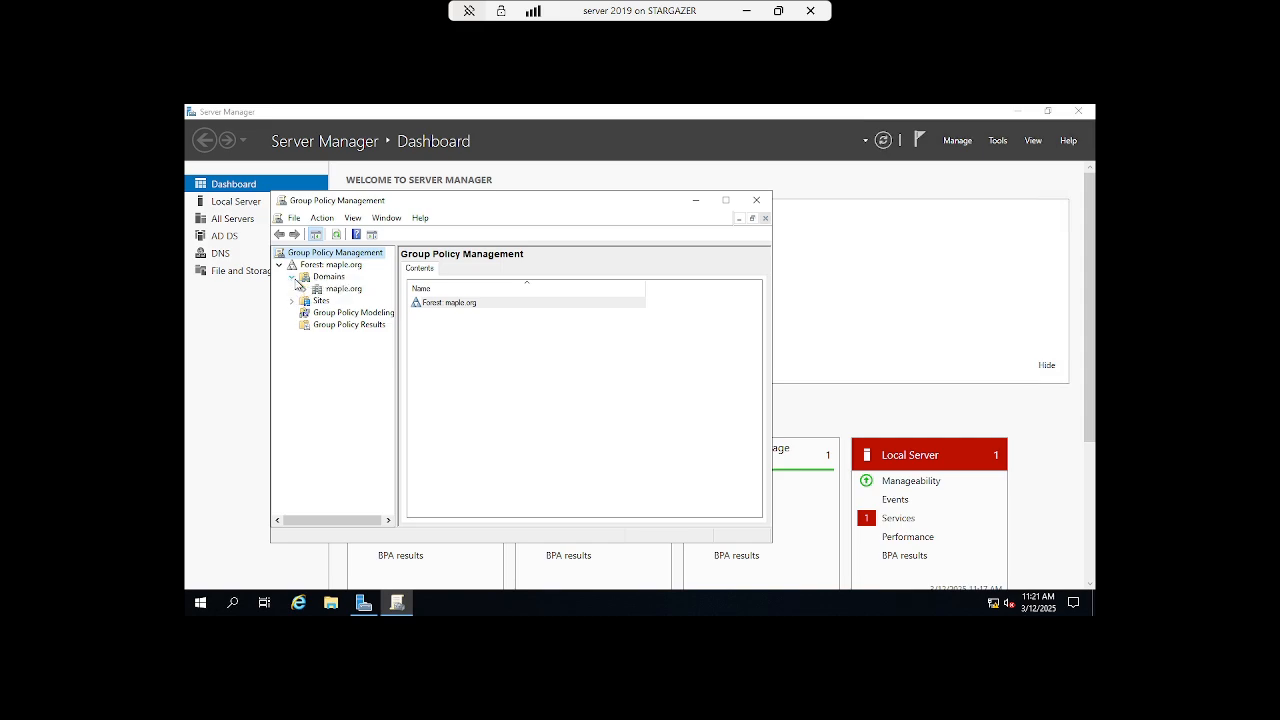
left_click(305, 290)
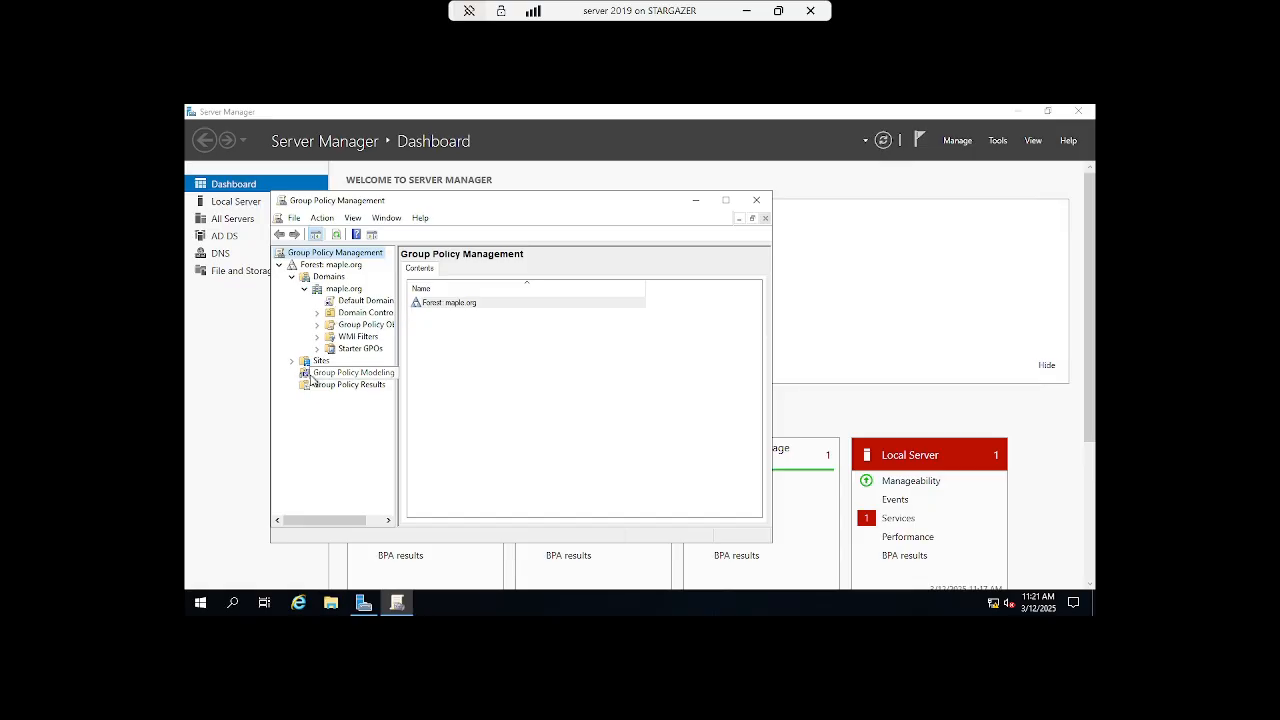
right_click(313, 267)
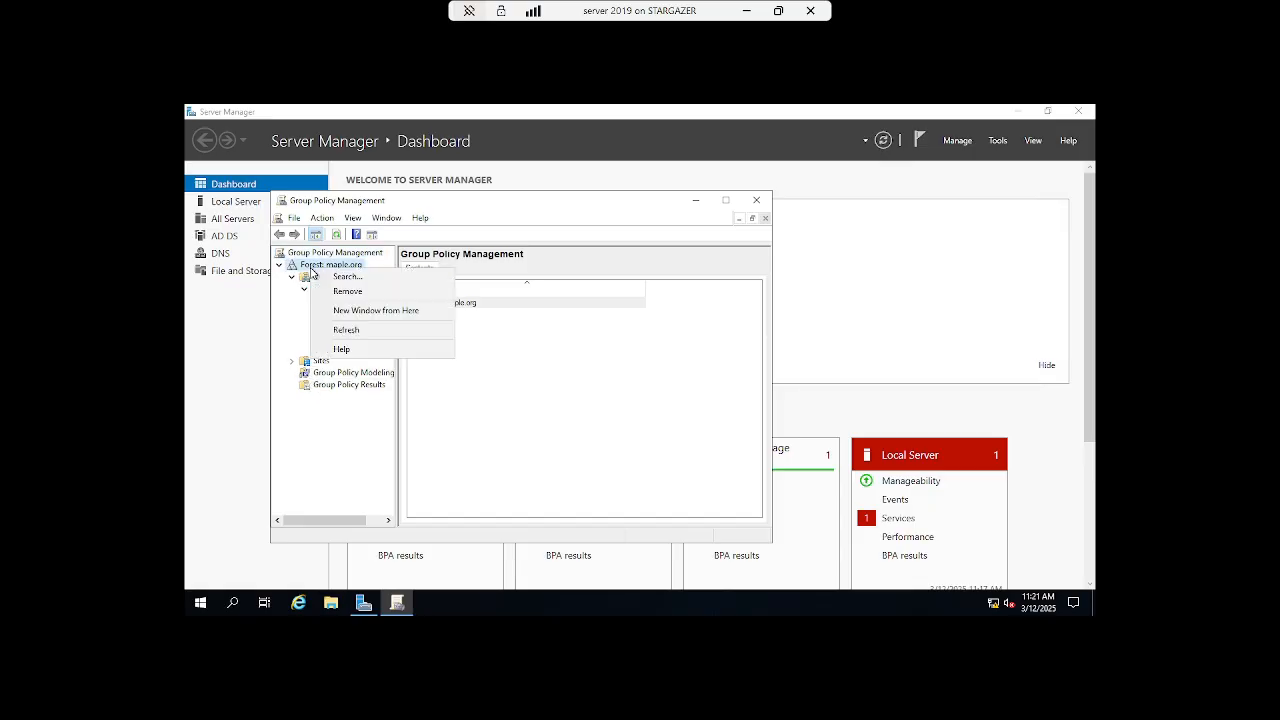
left_click(590, 417)
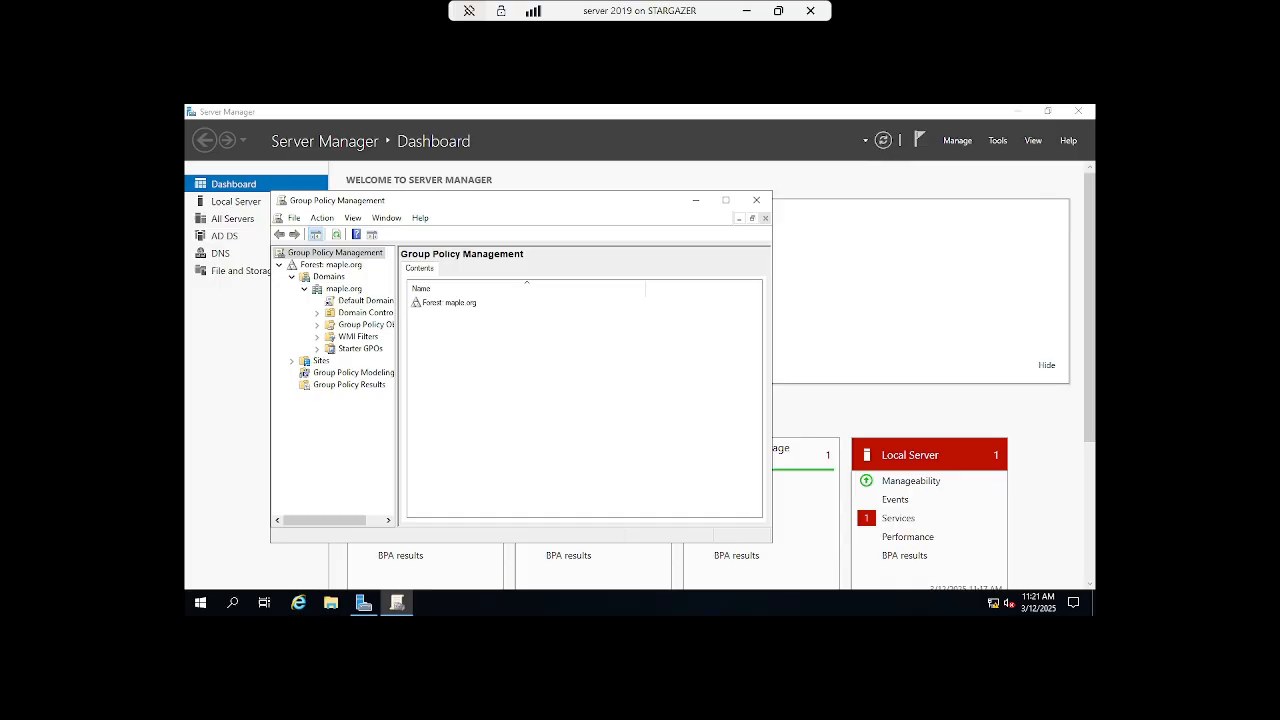
left_click(317, 326)
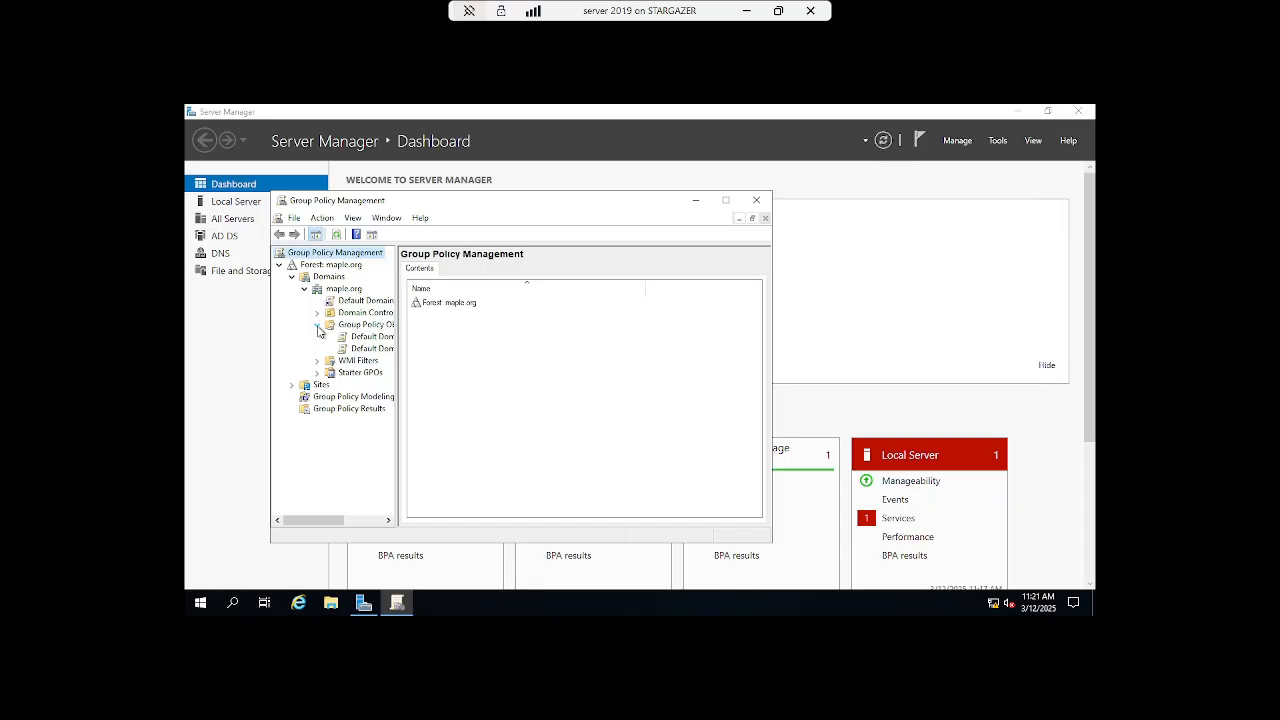
- Create a GPO named 'Password Policy' under Group Policy Objects and select it
right_click(339, 328)
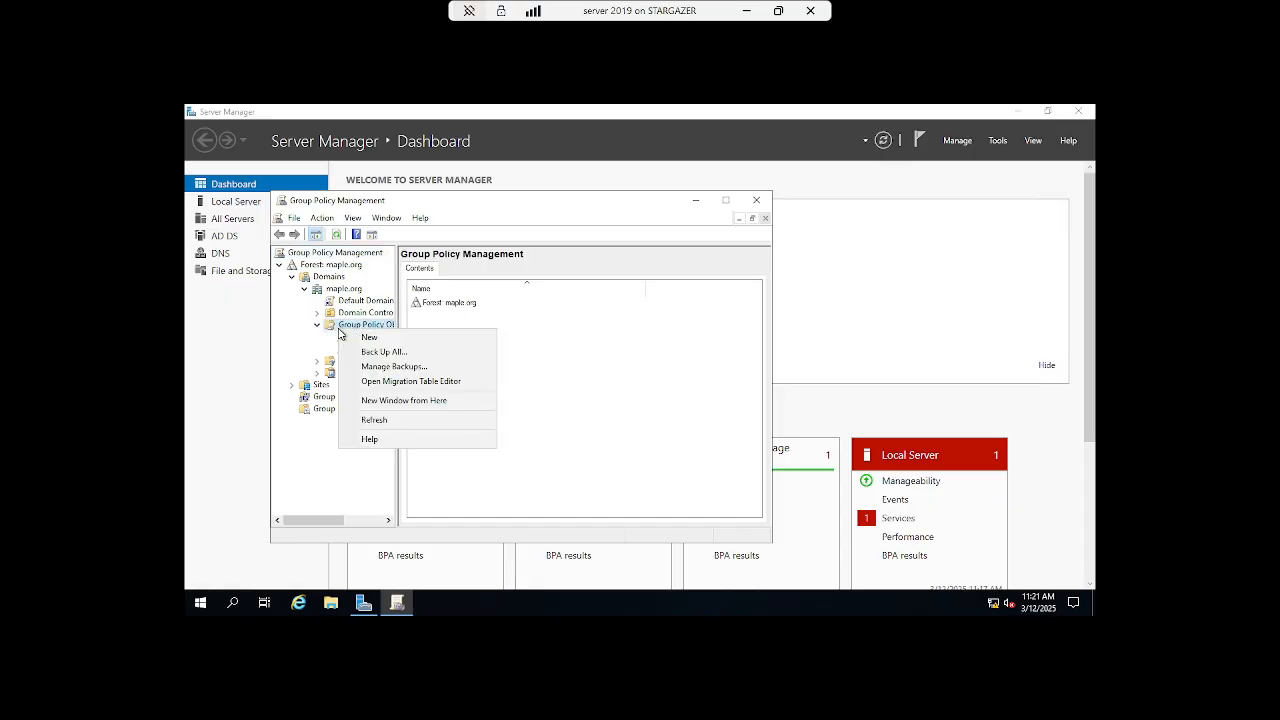
left_click(368, 339)
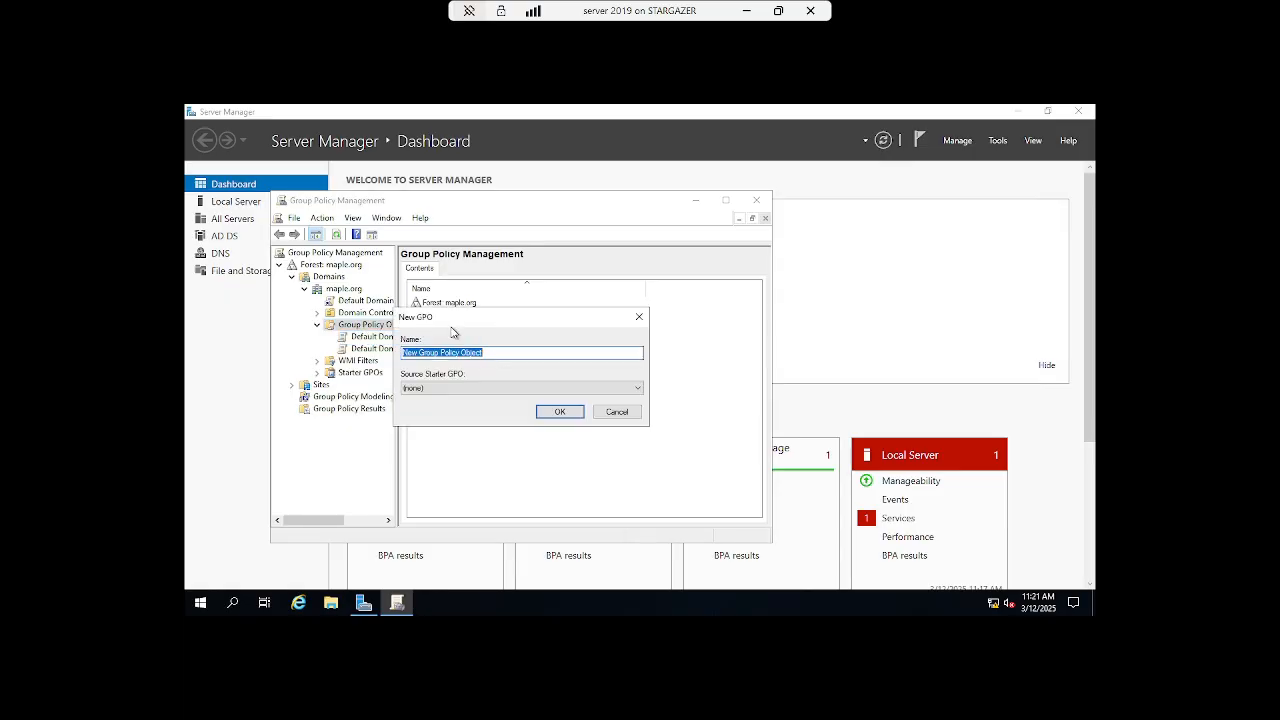
type("Password Policy")
left_click(556, 412)
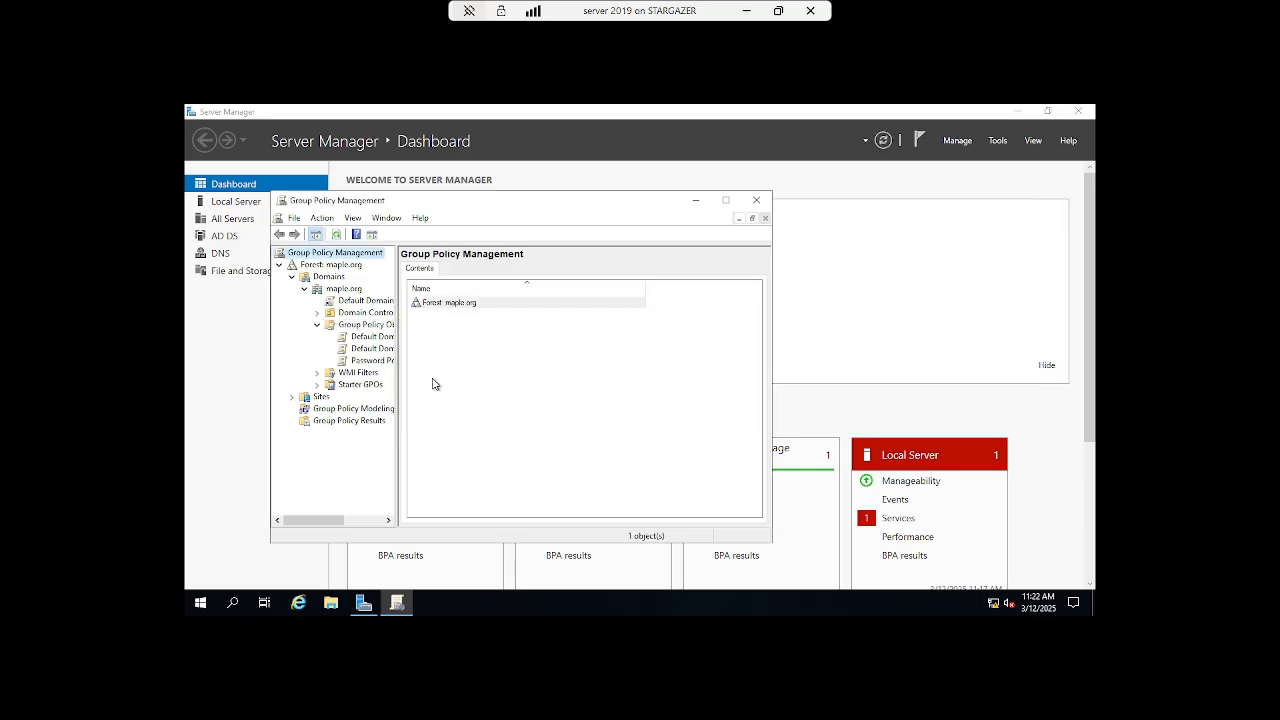
left_click(383, 363)
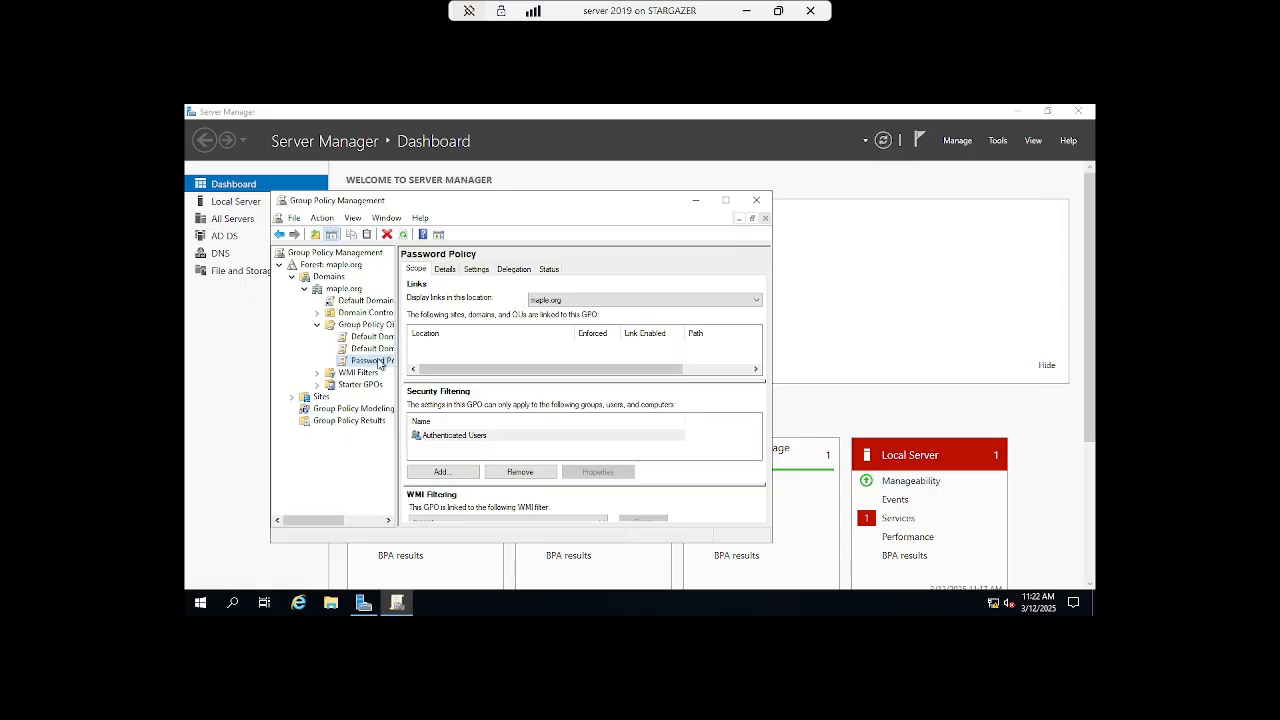
right_click(380, 363)
- Edit the Password Policy GPO down to Computer Configuration > Policies > Windows Settings > Security Settings
left_click(395, 365)
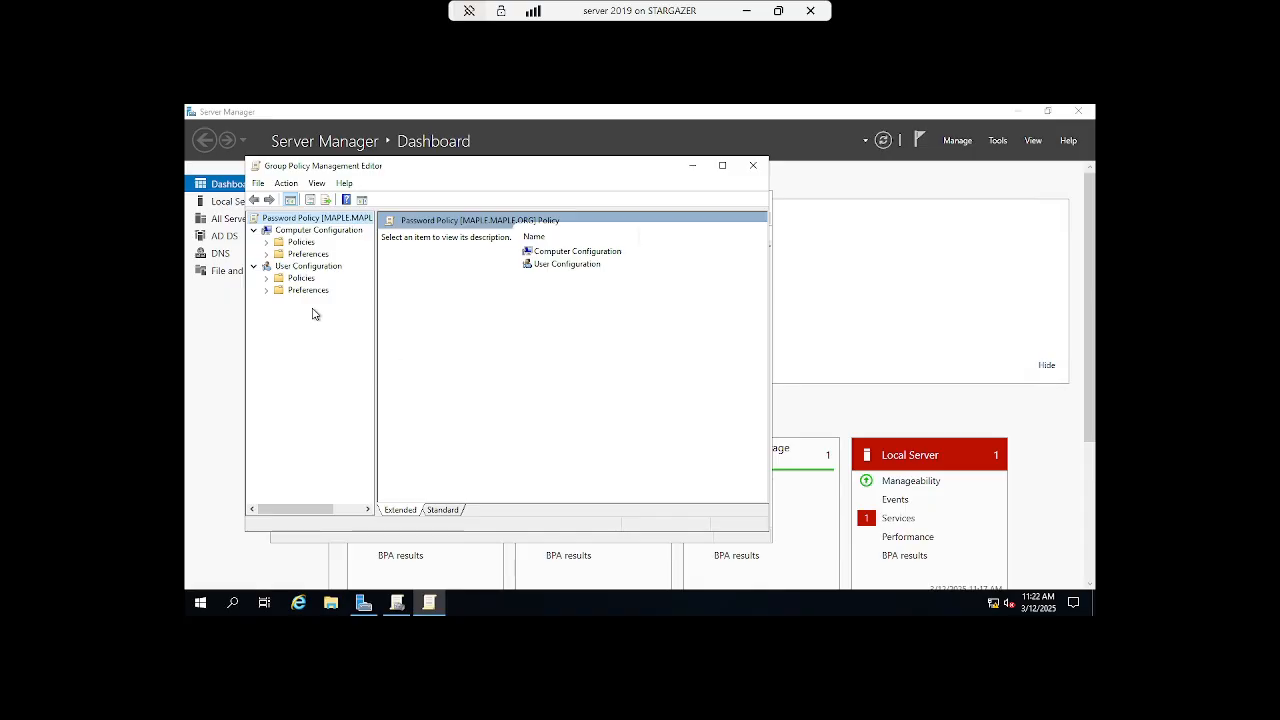
left_click(266, 243)
left_click(293, 243)
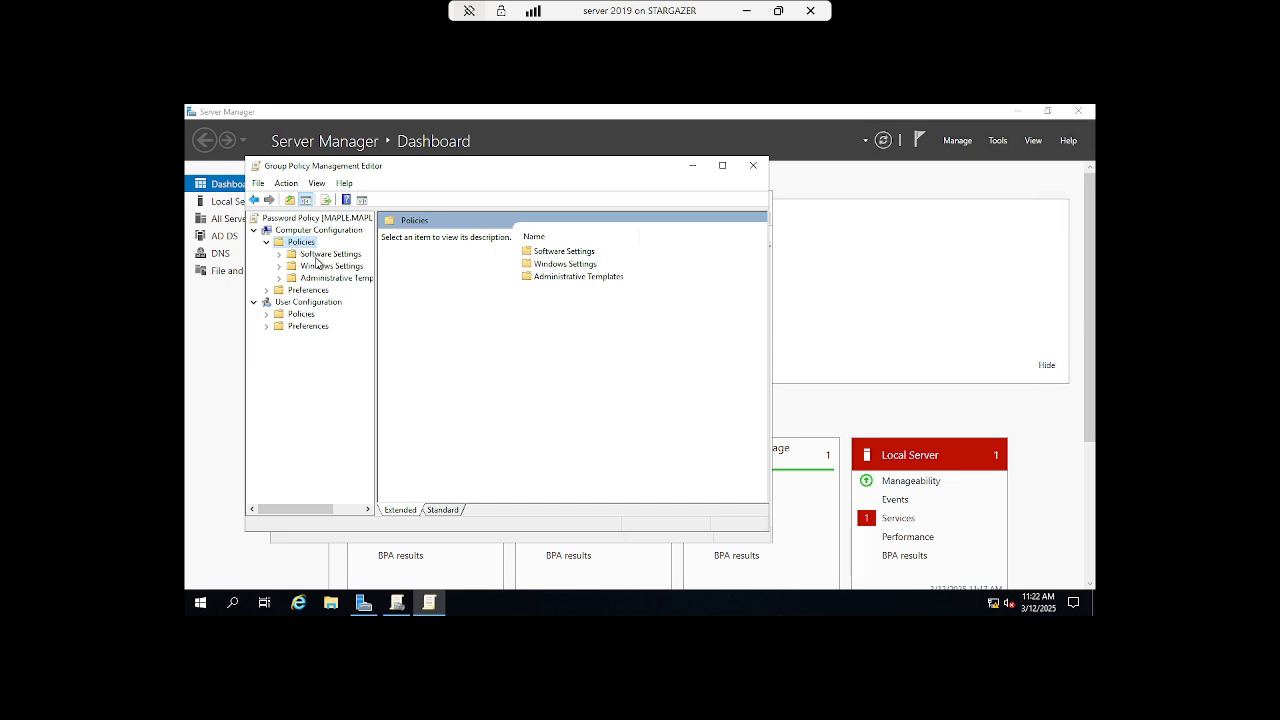
double_click(546, 264)
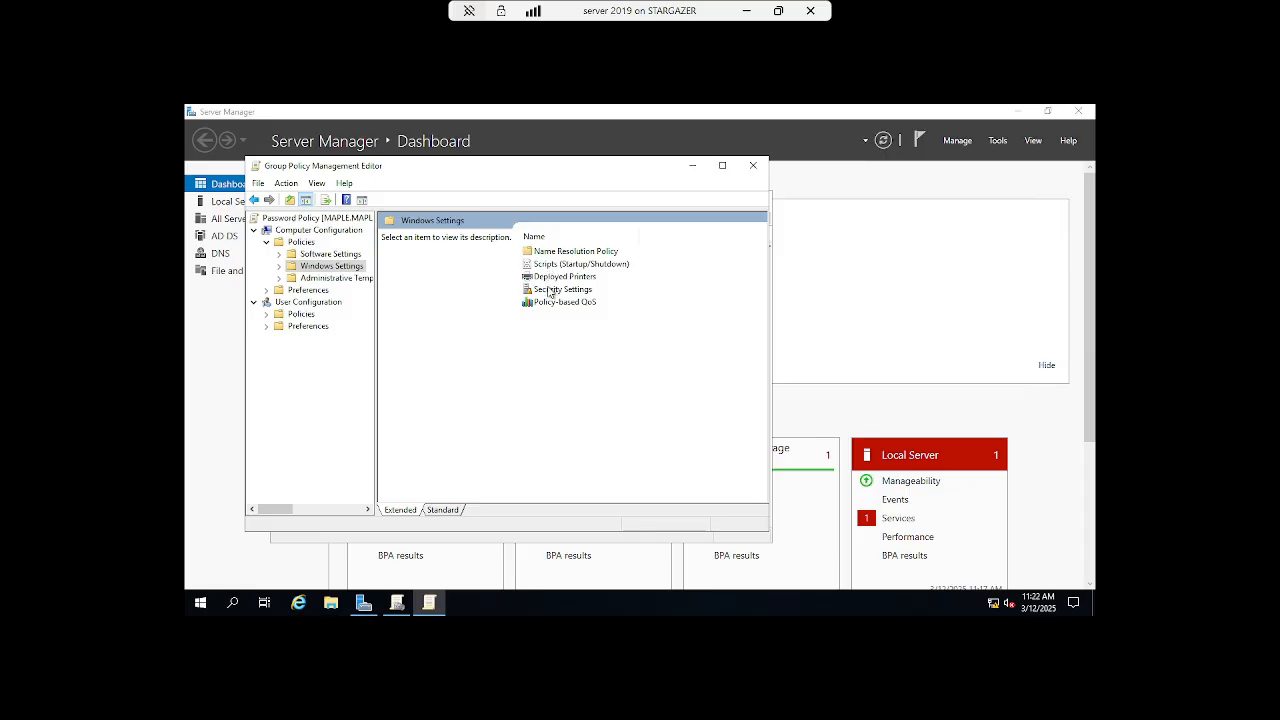
double_click(551, 290)
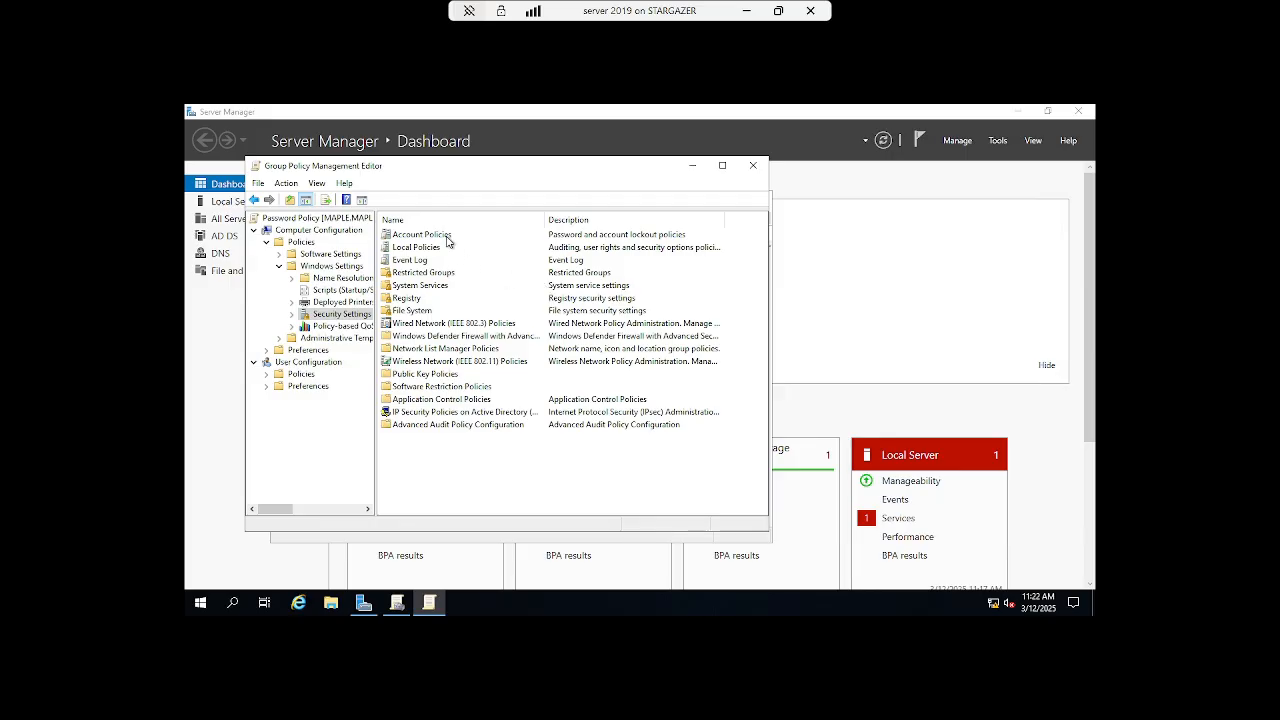
- Define Maximum password age as 90 days, accepting the suggested 30-day minimum age
double_click(447, 236)
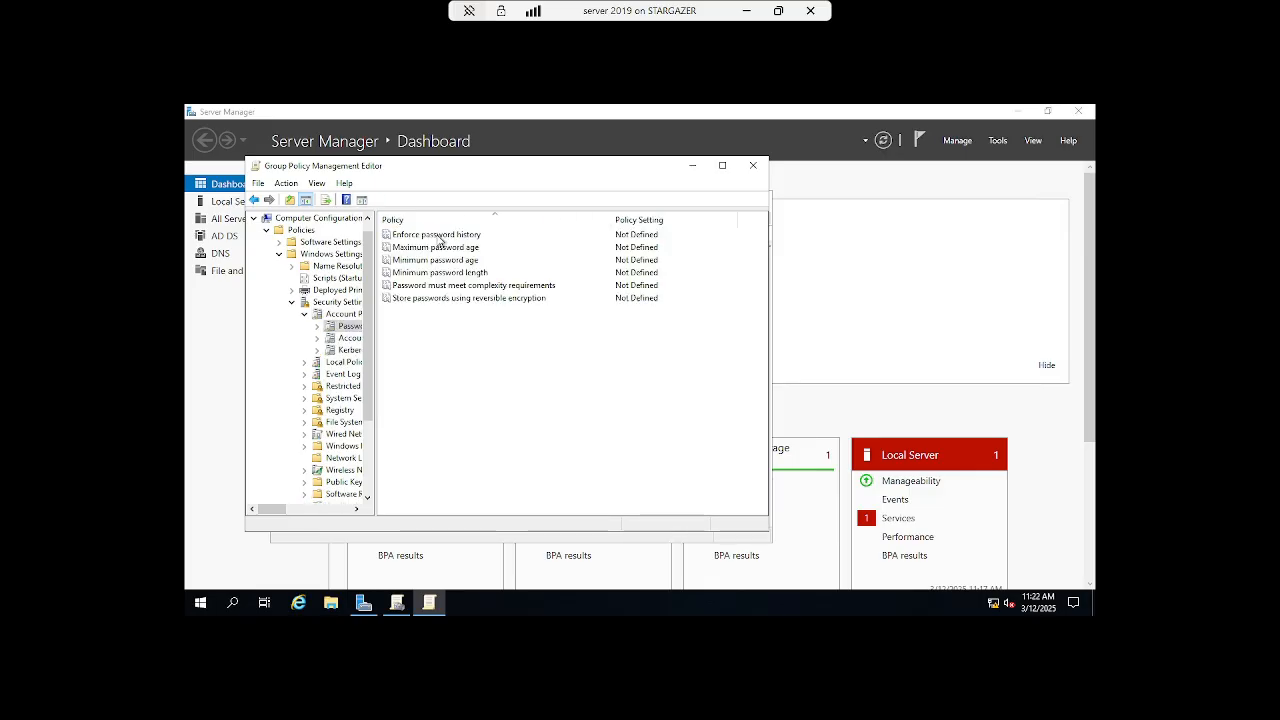
double_click(438, 249)
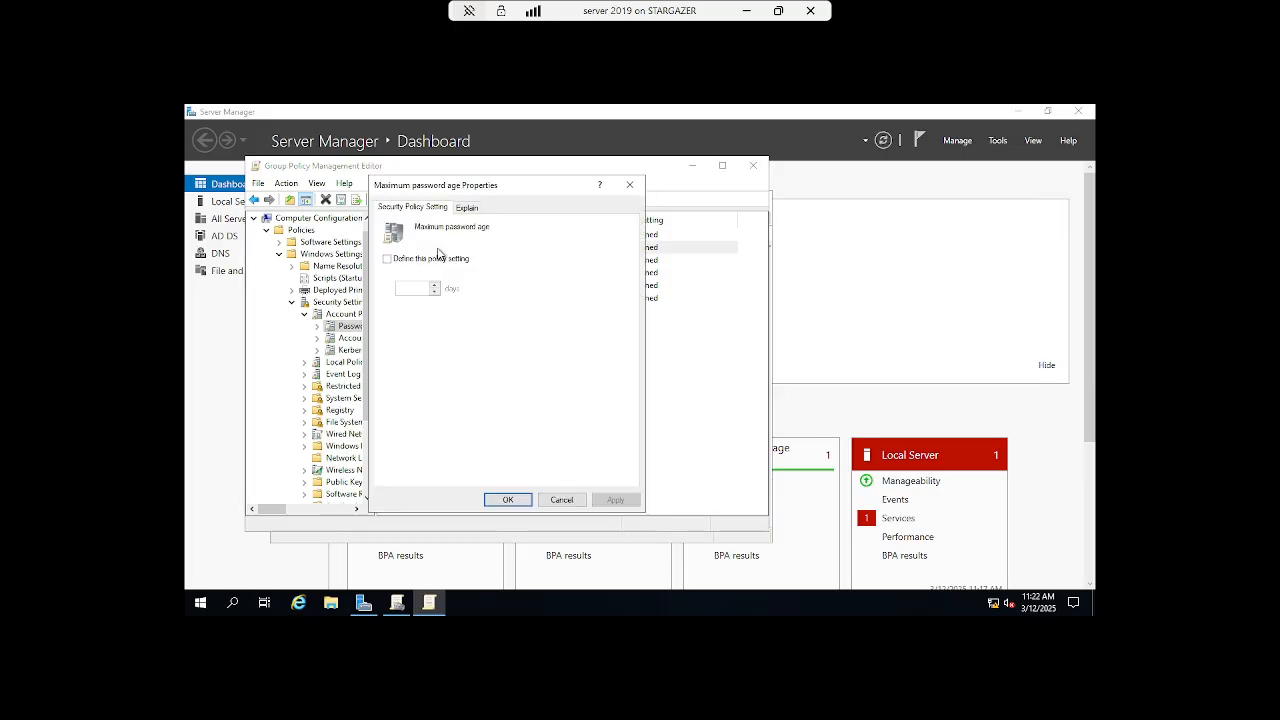
left_click(424, 262)
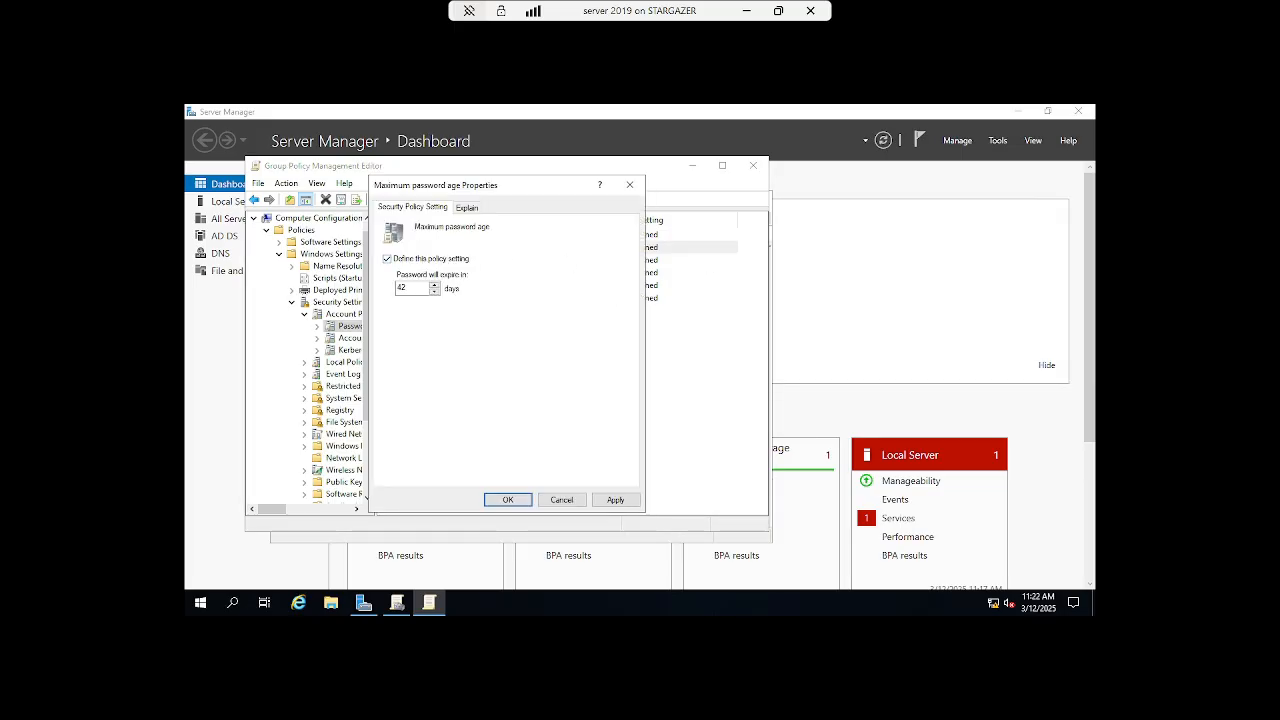
double_click(420, 288)
type("90")
left_click(601, 502)
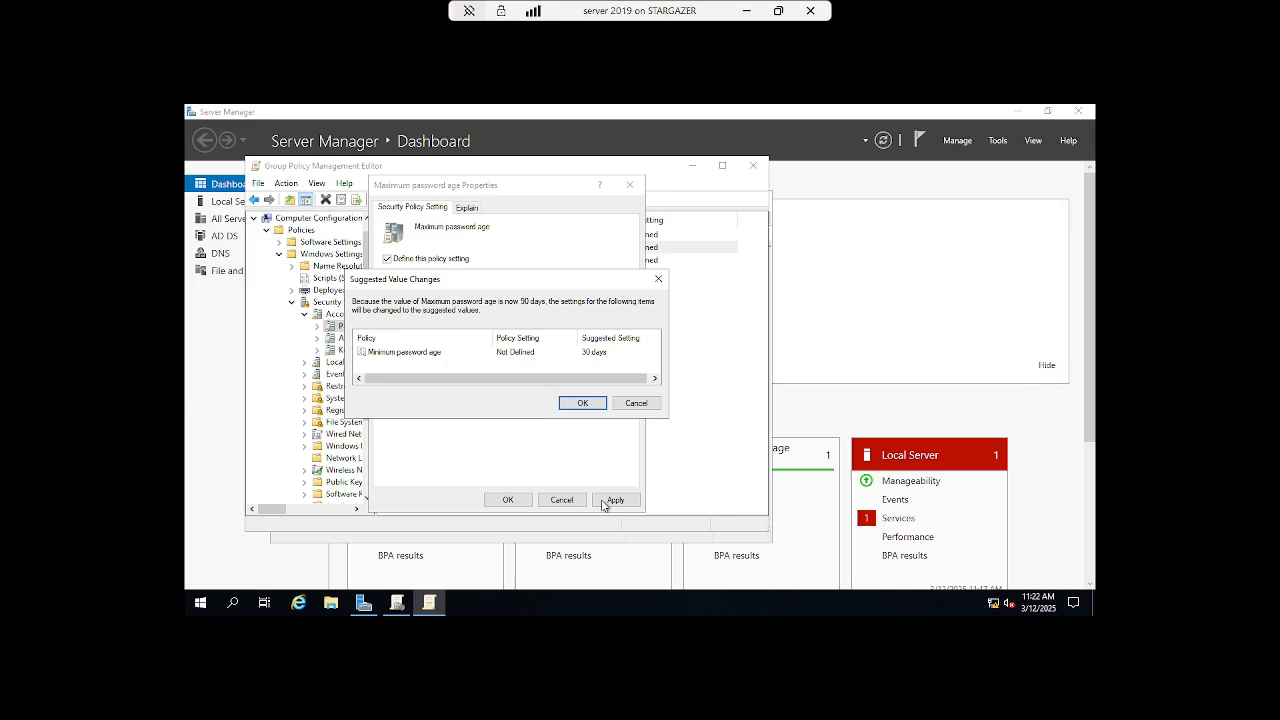
left_click(577, 405)
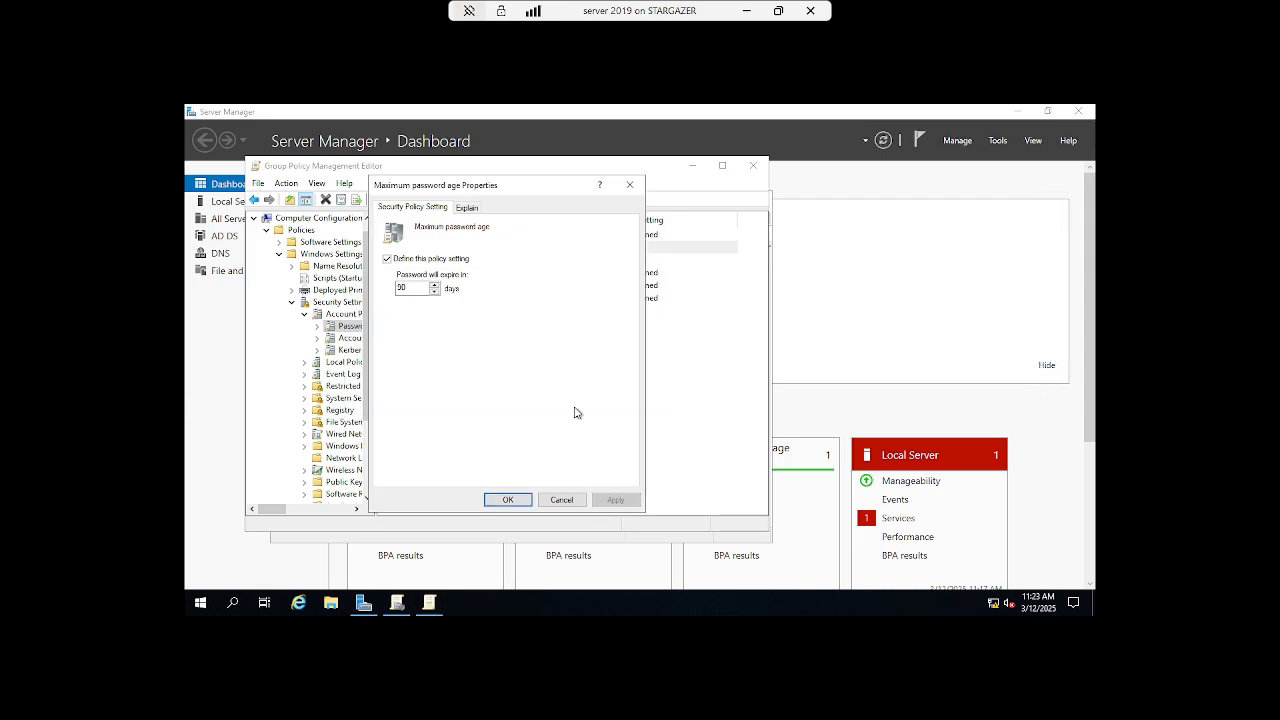
left_click(508, 500)
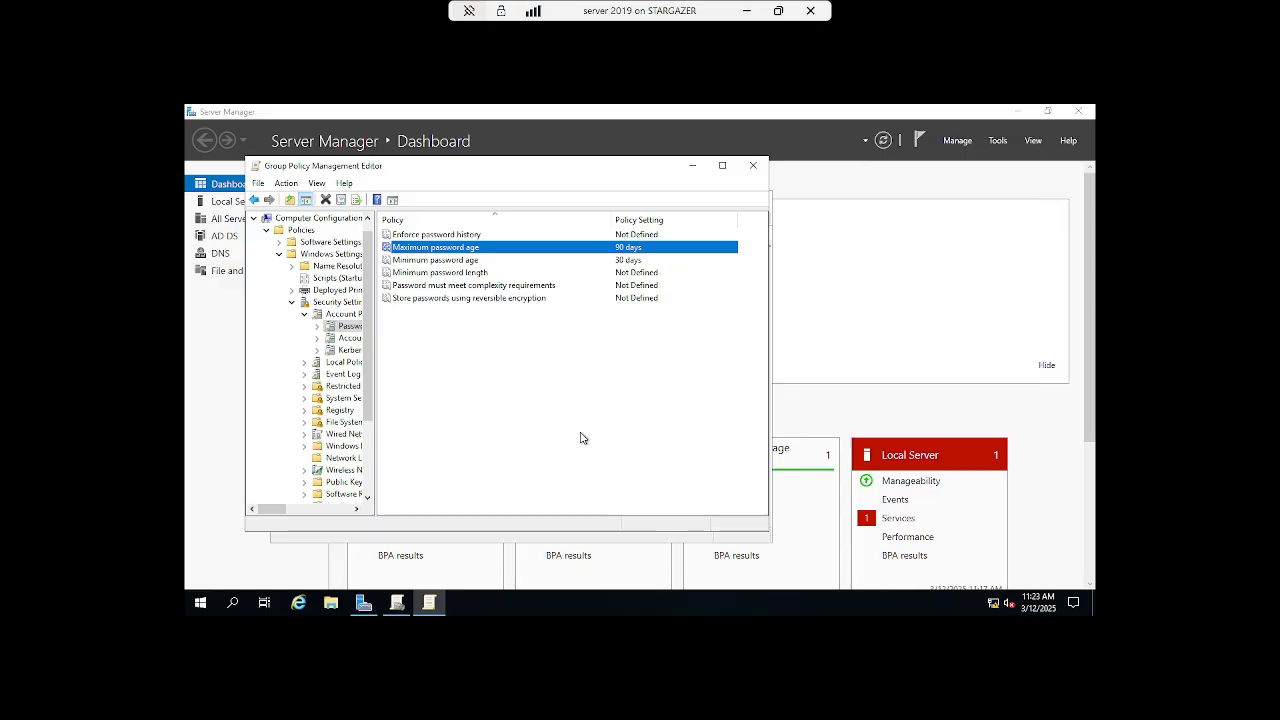
- Define Minimum password length as 12 characters
double_click(477, 278)
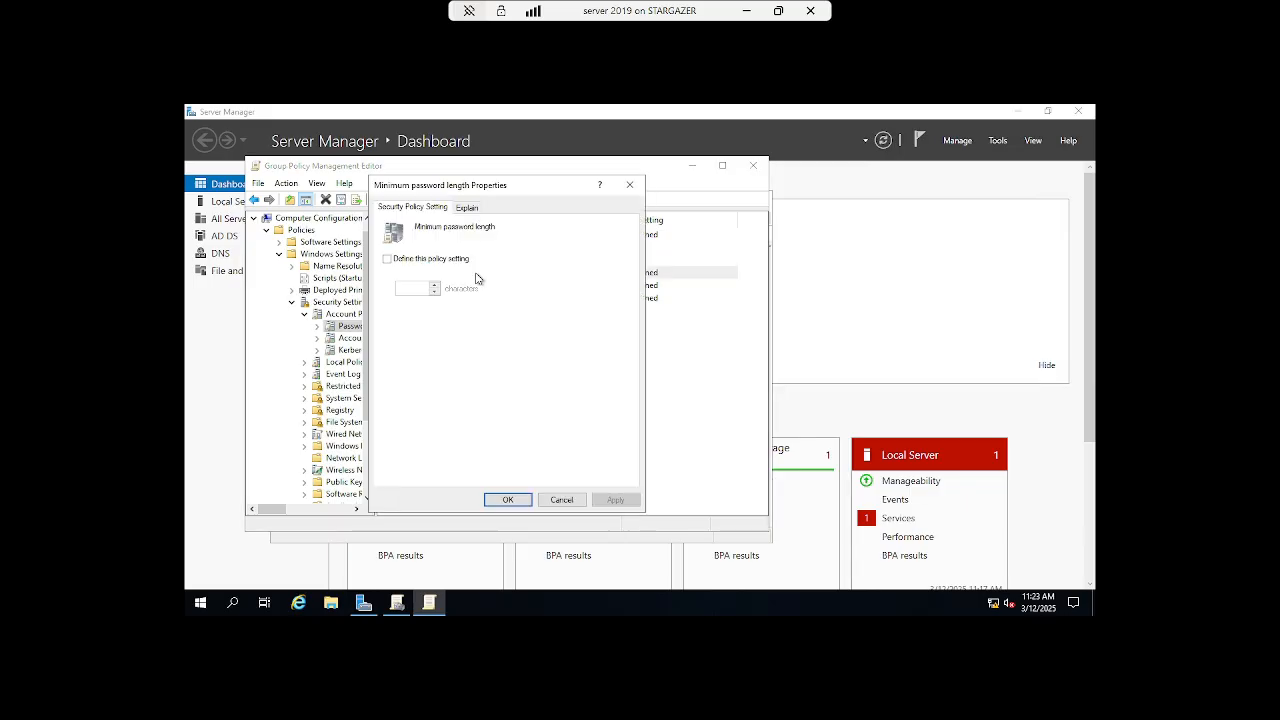
left_click(415, 262)
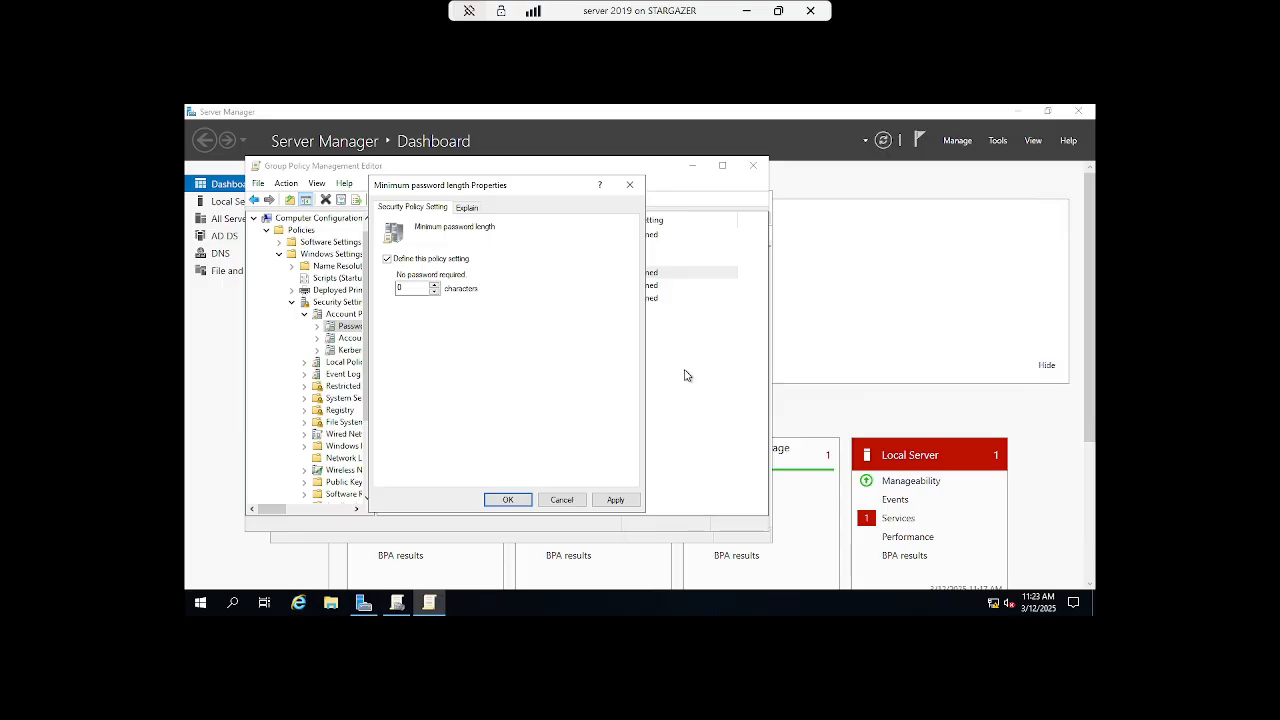
double_click(421, 287)
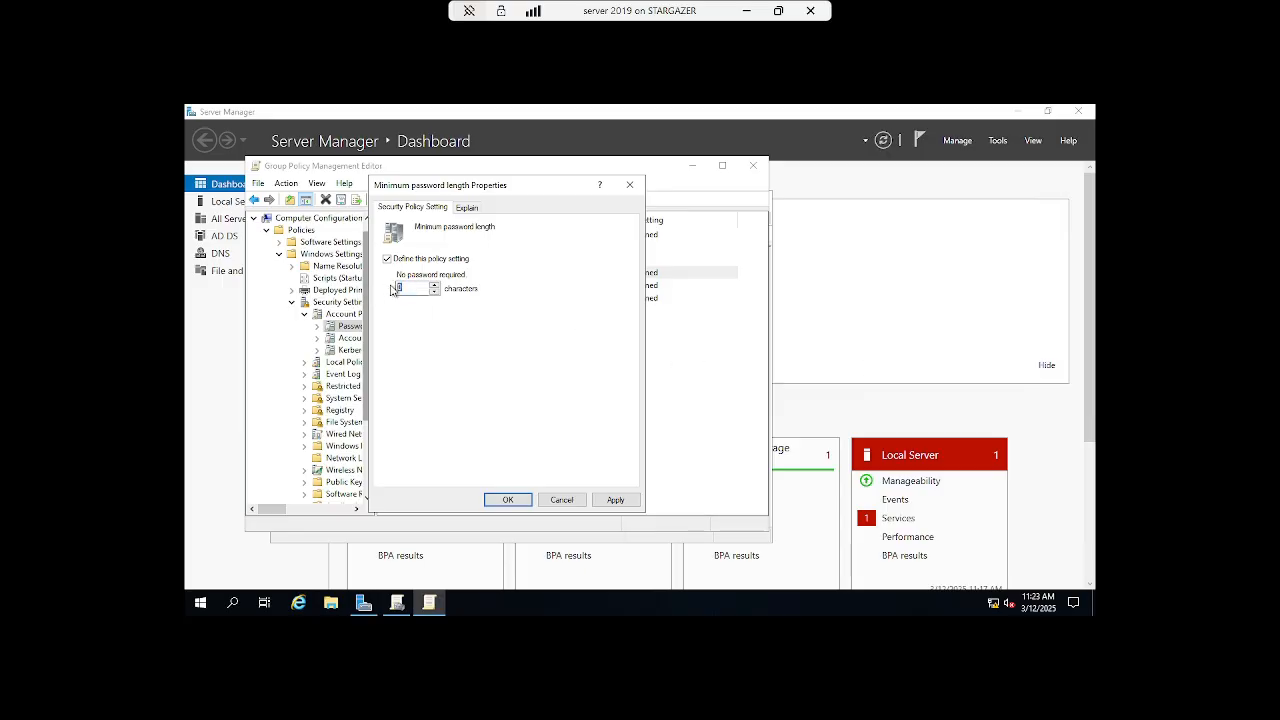
type("12")
left_click(614, 499)
left_click(505, 499)
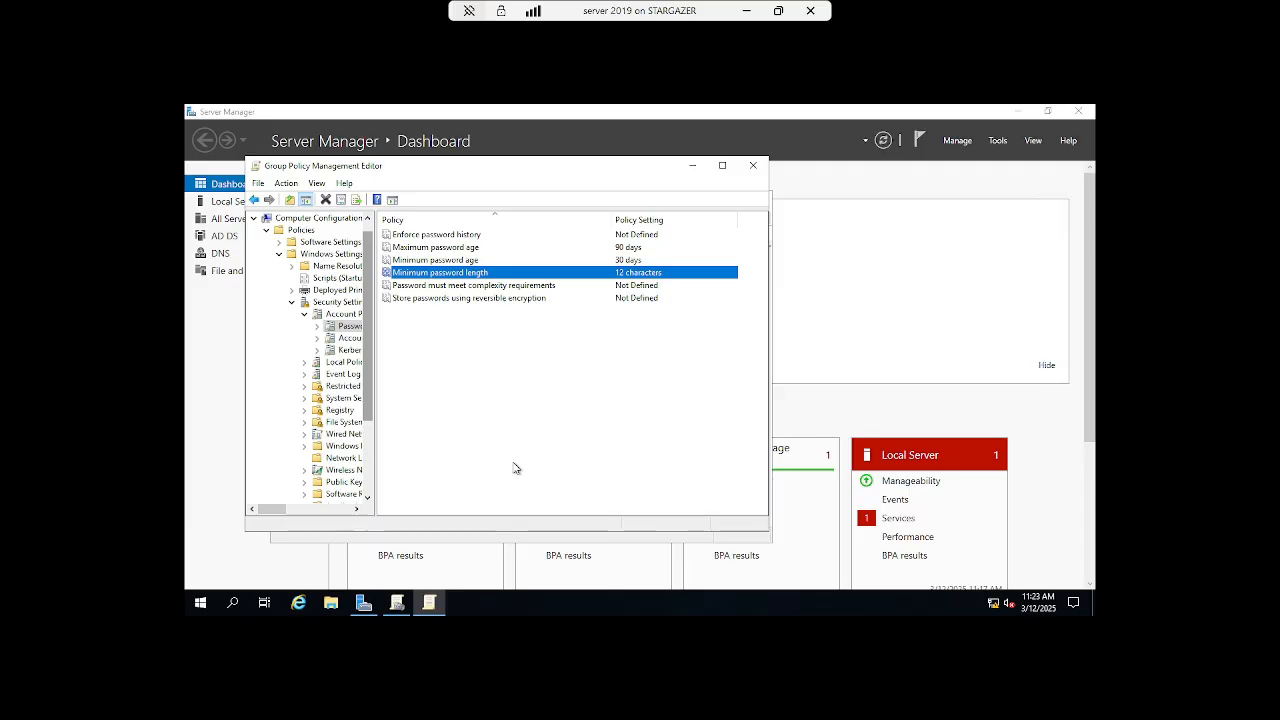
- Enable 'Password must meet complexity requirements'
double_click(499, 289)
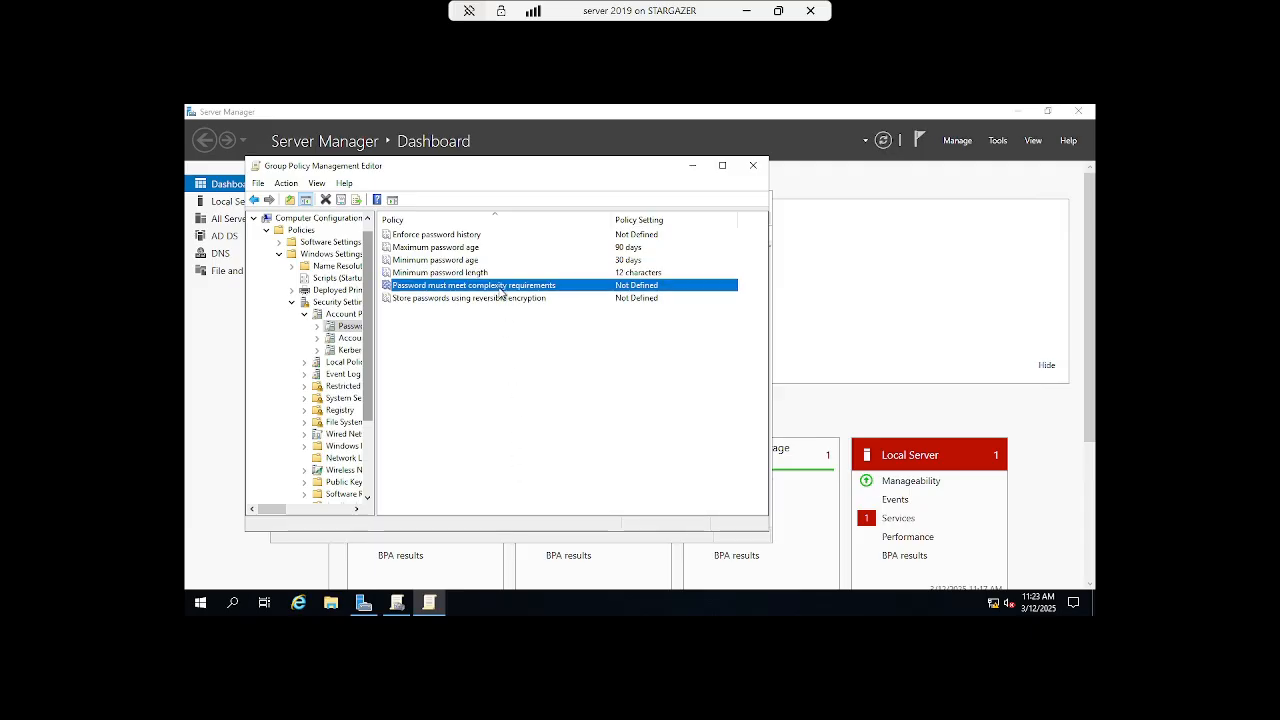
left_click(418, 261)
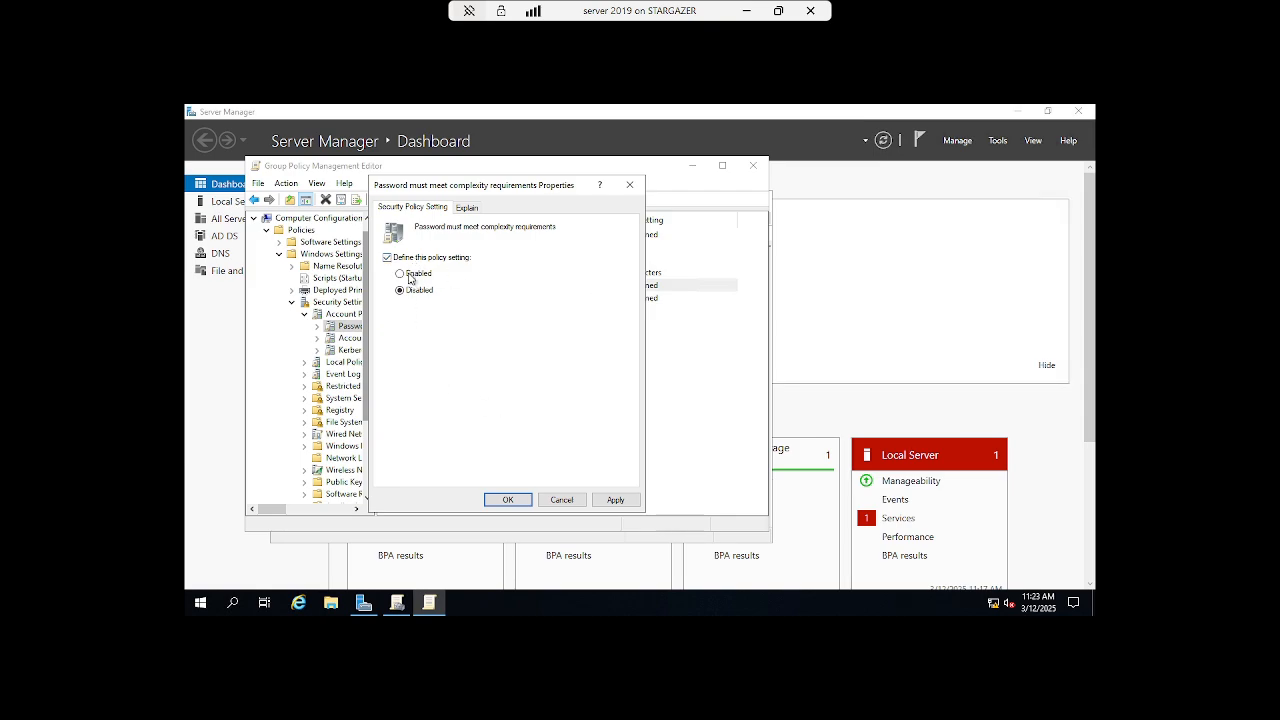
left_click(411, 276)
left_click(506, 500)
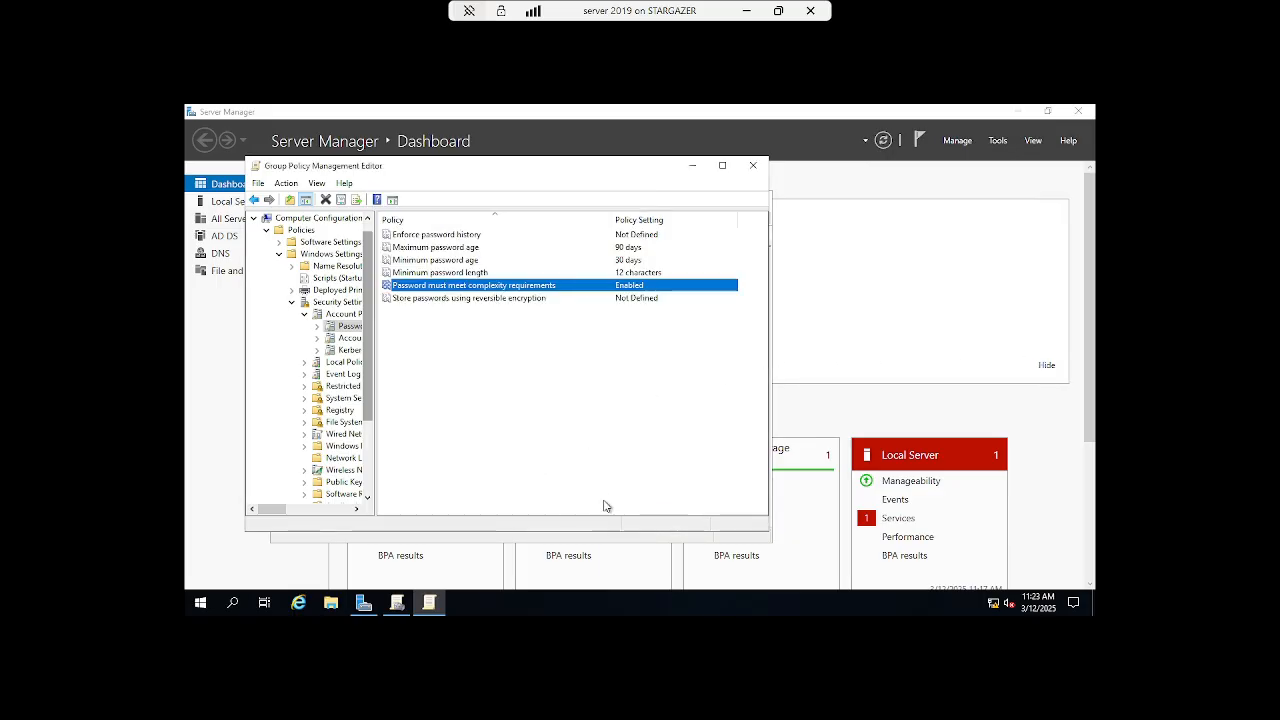